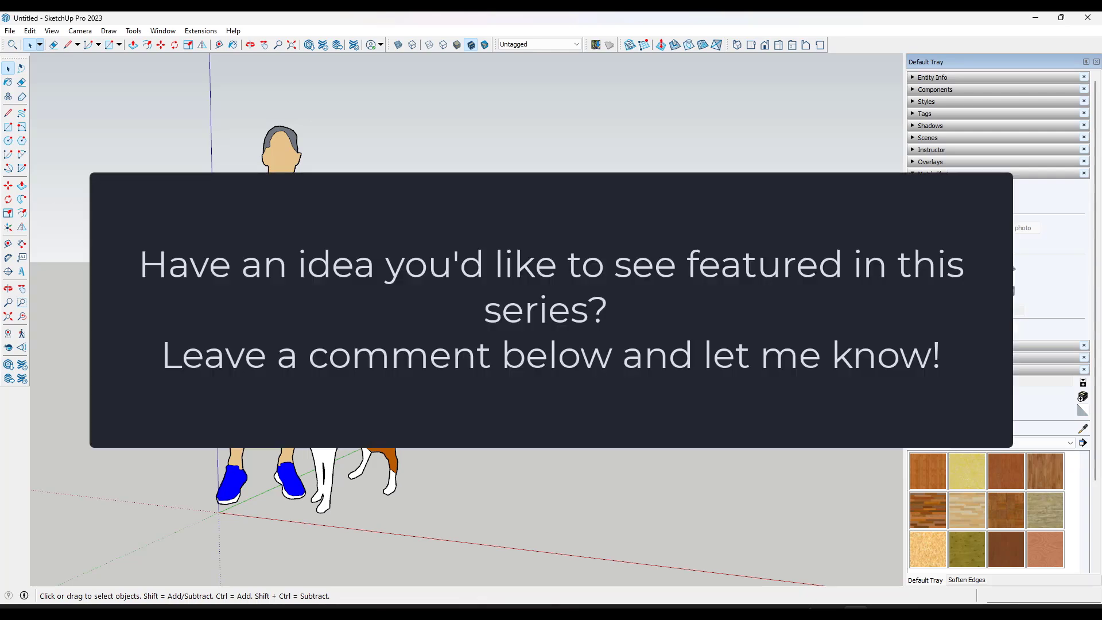
{"action": "middle_click_drag", "start_coordinate": [517, 321], "coordinate": [523, 317]}
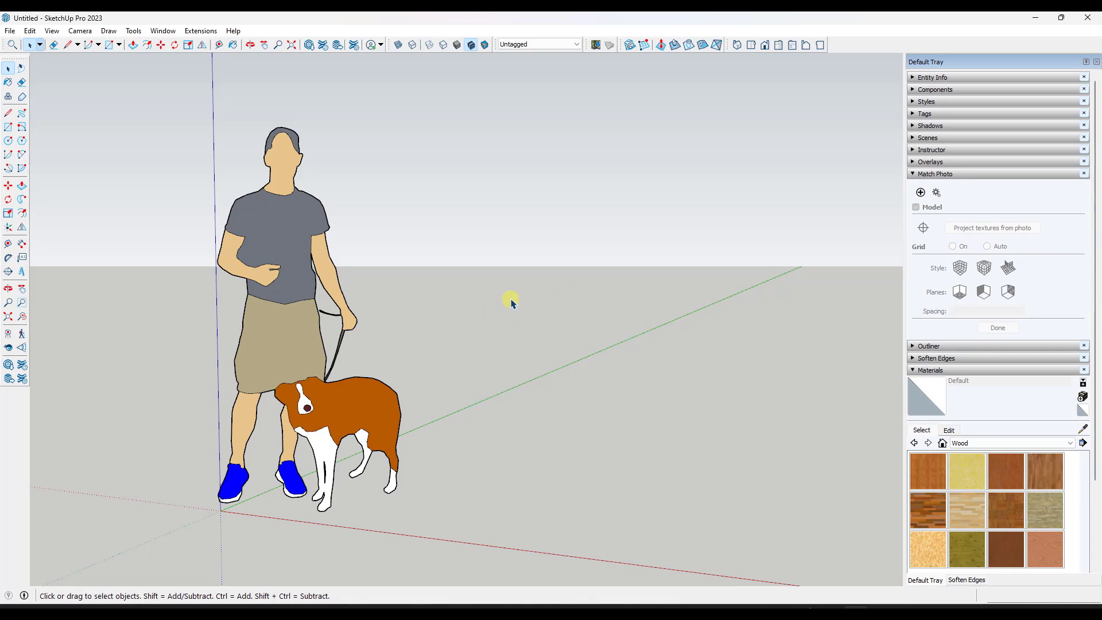
{"action": "scroll", "coordinate": [509, 299], "scroll_direction": "up", "scroll_amount": 1}
{"action": "scroll", "coordinate": [510, 301], "scroll_direction": "down", "scroll_amount": 1}
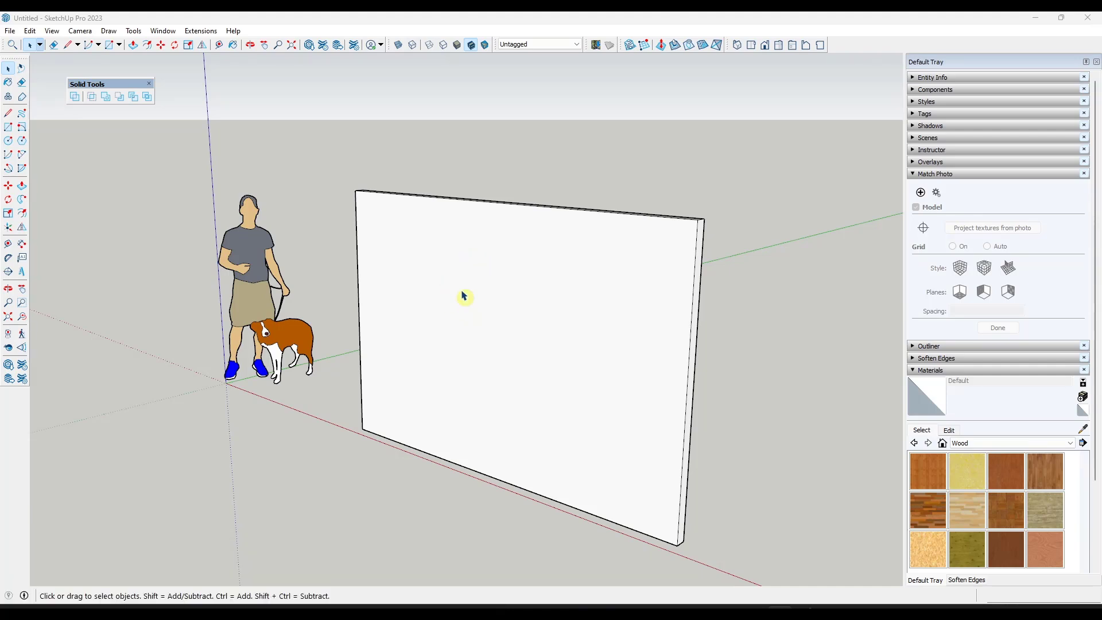
{"action": "scroll", "coordinate": [455, 271], "scroll_direction": "down", "scroll_amount": 1}
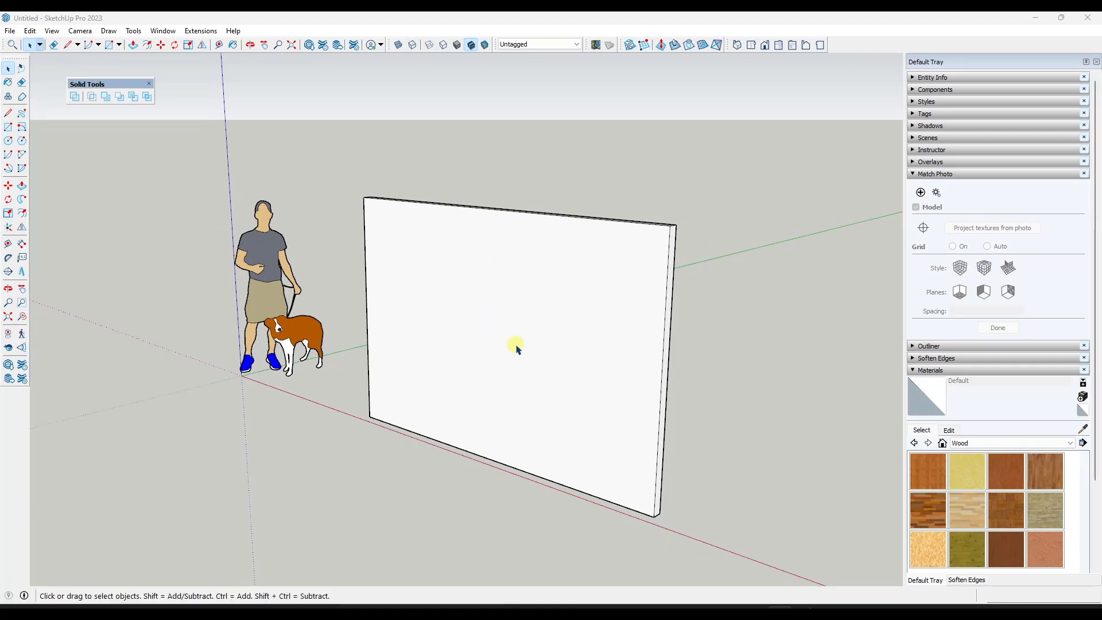
Open the wall group for editing and draw a door-sized rectangle on its front face, starting from the bottom edge.
{"action": "middle_click_drag", "start_coordinate": [517, 344], "coordinate": [504, 320]}
{"action": "scroll", "coordinate": [498, 306], "scroll_direction": "down", "scroll_amount": 1}
{"action": "scroll", "coordinate": [500, 305], "scroll_direction": "down", "scroll_amount": 1}
{"action": "scroll", "coordinate": [504, 302], "scroll_direction": "up", "scroll_amount": 1}
{"action": "scroll", "coordinate": [493, 333], "scroll_direction": "up", "scroll_amount": 1}
{"action": "key", "text": "r"}
{"action": "key", "text": "space"}
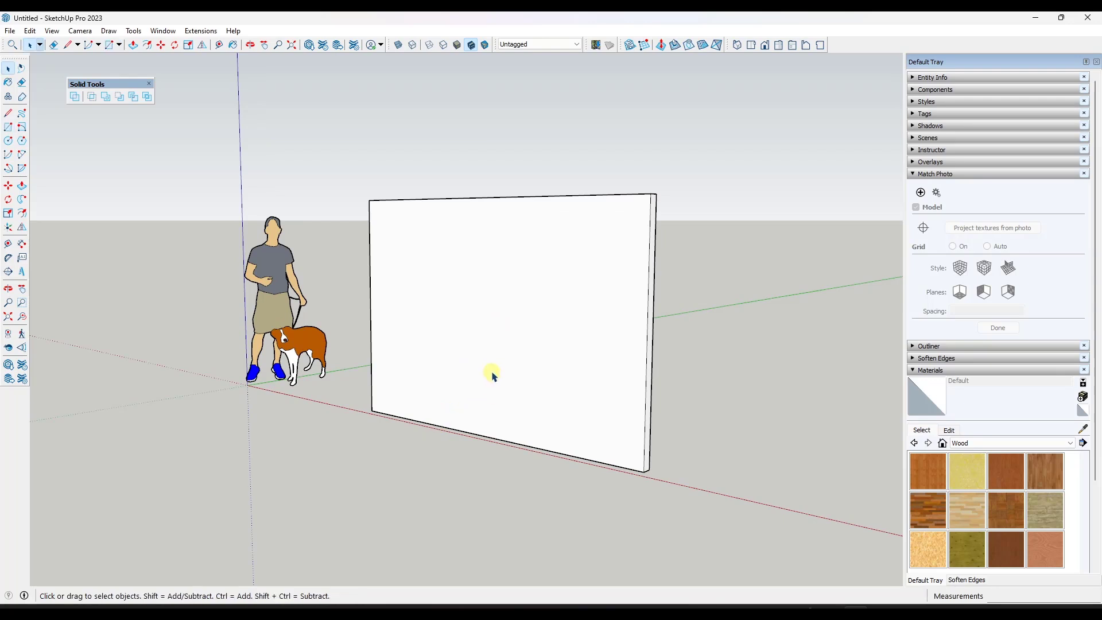
{"action": "left_click", "coordinate": [494, 373]}
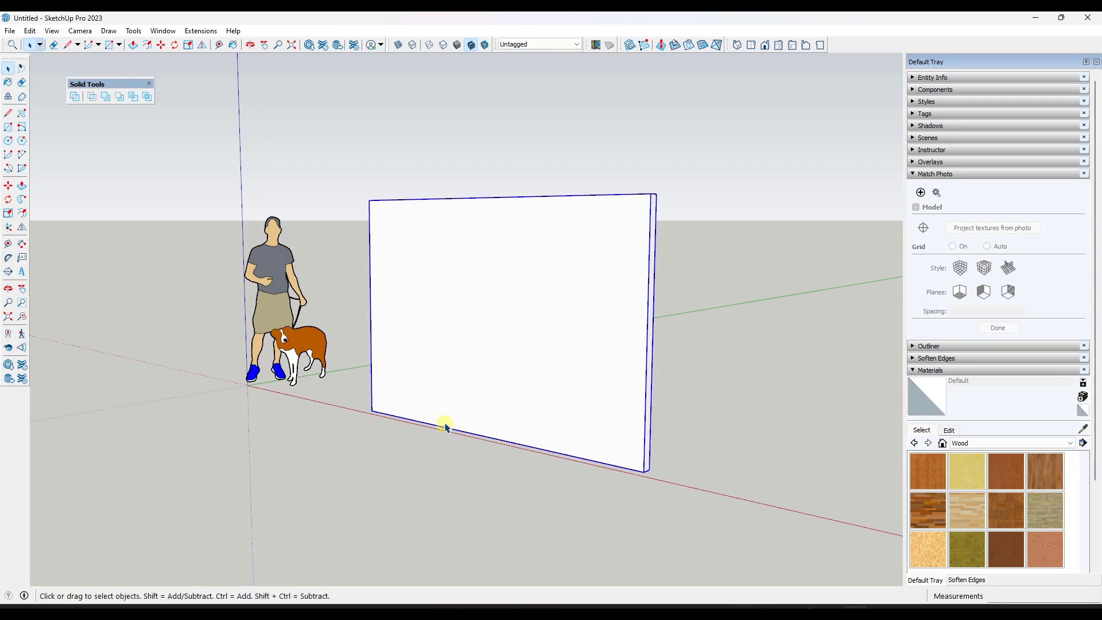
{"action": "double_click", "coordinate": [460, 404]}
{"action": "key", "text": "r"}
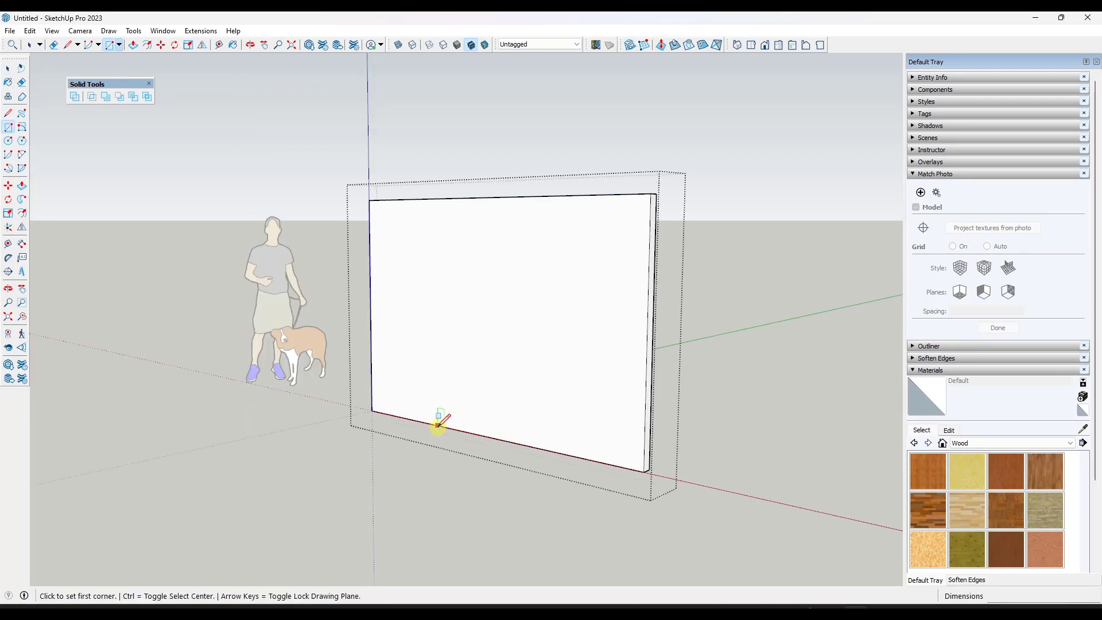
{"action": "left_click", "coordinate": [437, 425]}
{"action": "left_click", "coordinate": [507, 266]}
{"action": "key", "text": "space"}
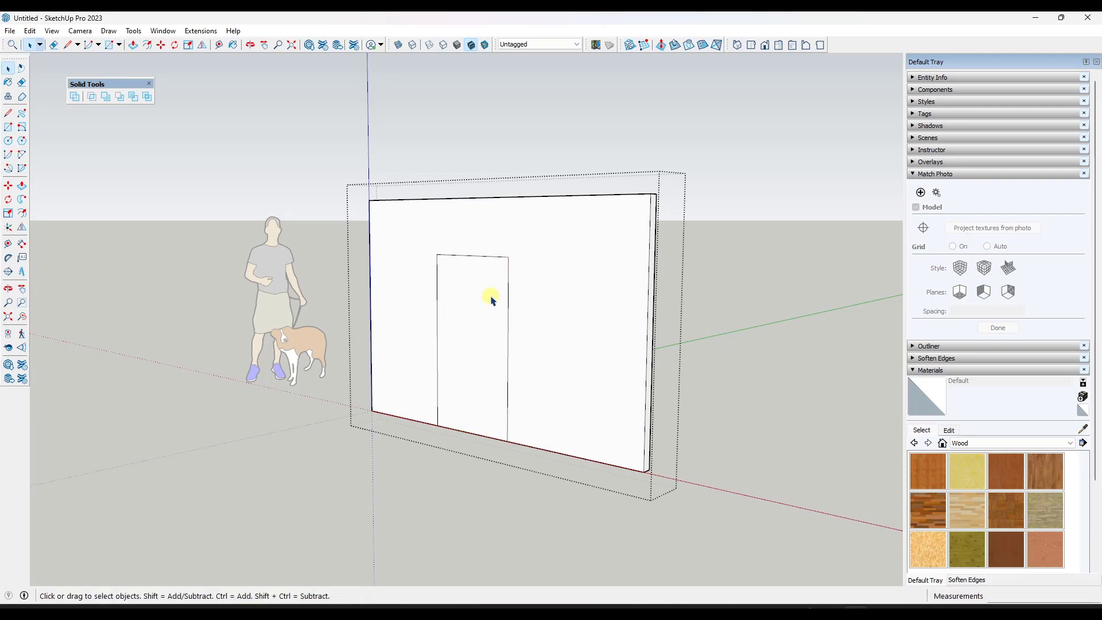
Push the door rectangle 3 1/8" back through the wall to cut a door opening.
{"action": "key", "text": "p"}
{"action": "left_click", "coordinate": [470, 319]}
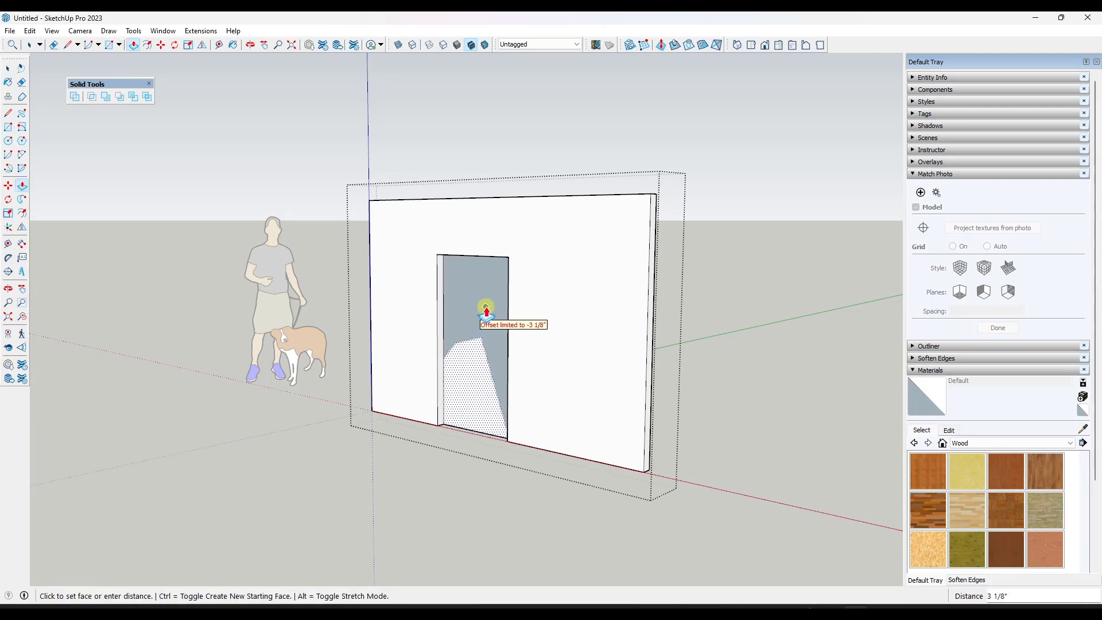
{"action": "left_click", "coordinate": [483, 314]}
{"action": "key", "text": "space"}
{"action": "middle_click_drag", "start_coordinate": [669, 319], "coordinate": [523, 310]}
{"action": "scroll", "coordinate": [612, 307], "scroll_direction": "up", "scroll_amount": 2}
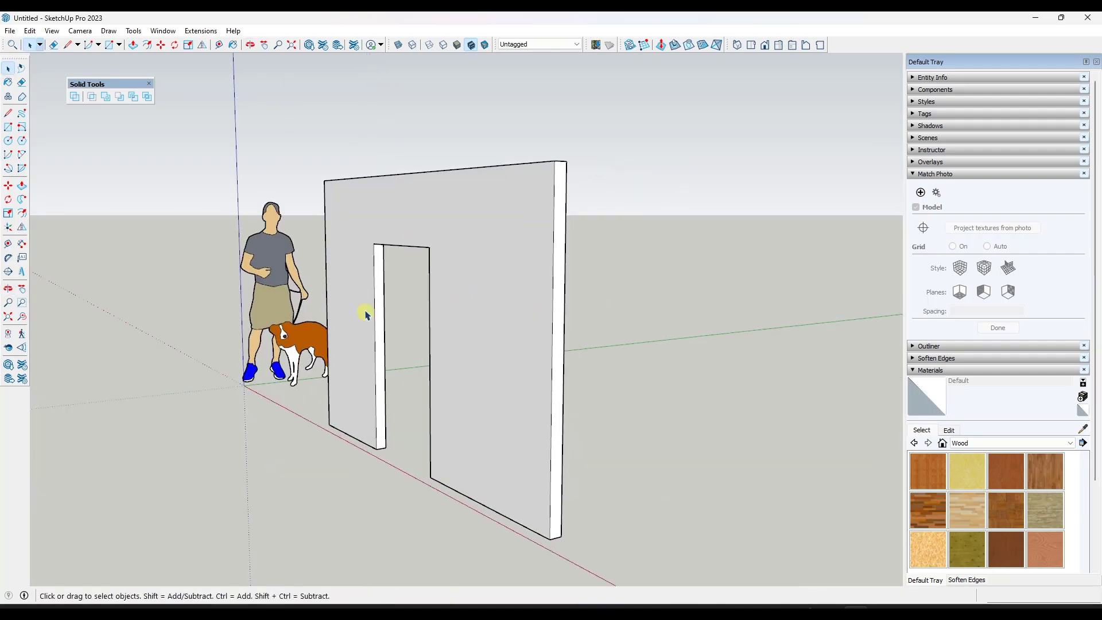
Try to move the door opening's edges and faces along the wall inside the wall group.
{"action": "middle_click_drag", "start_coordinate": [449, 300], "coordinate": [516, 276]}
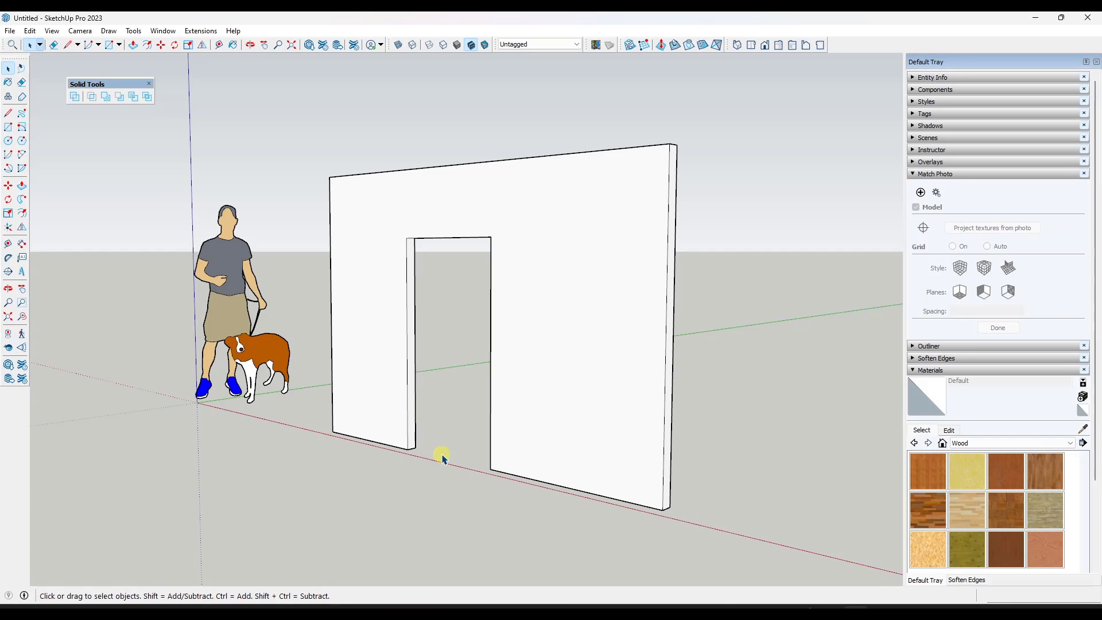
{"action": "middle_click_drag", "start_coordinate": [458, 285], "coordinate": [551, 315]}
{"action": "scroll", "coordinate": [552, 317], "scroll_direction": "up", "scroll_amount": 2}
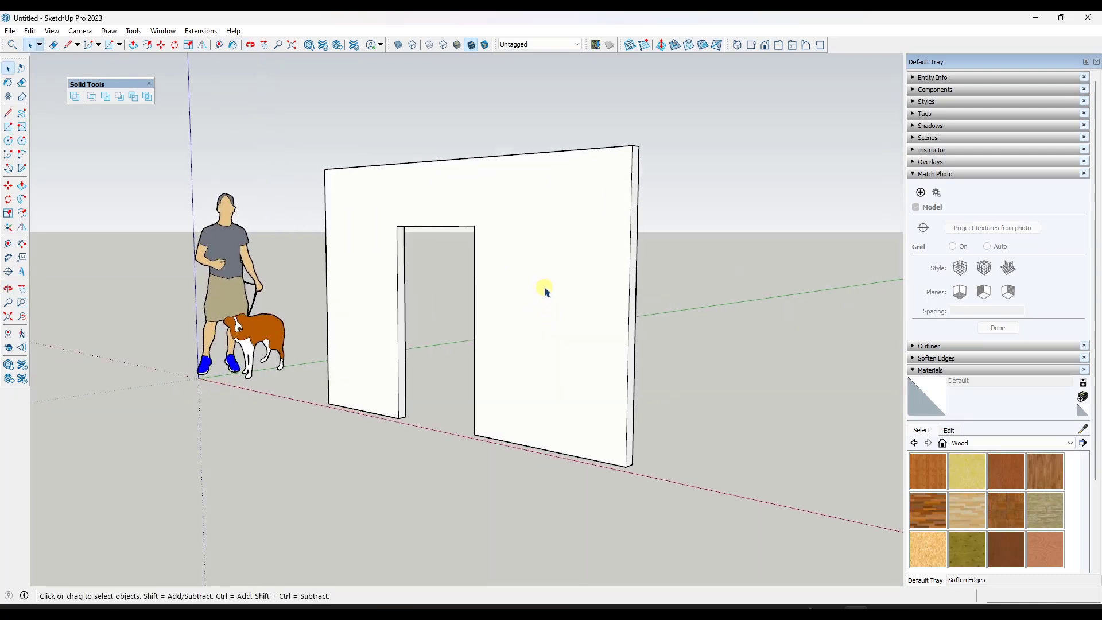
{"action": "scroll", "coordinate": [545, 292], "scroll_direction": "down", "scroll_amount": 1}
{"action": "double_click", "coordinate": [544, 290]}
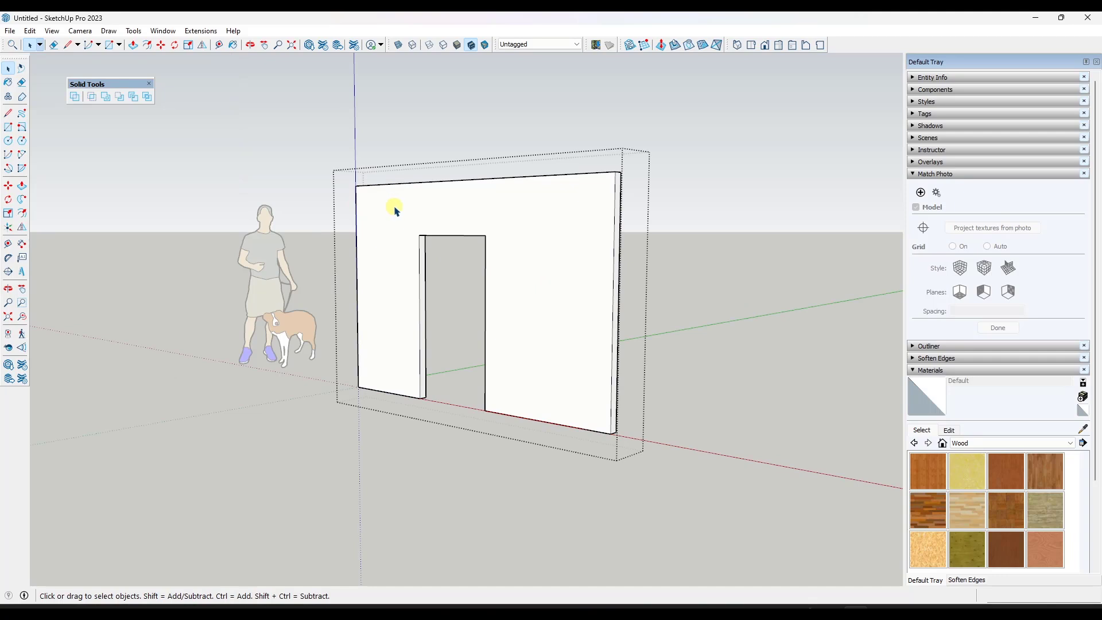
{"action": "left_click_drag", "start_coordinate": [394, 209], "coordinate": [512, 462]}
{"action": "key", "text": "m"}
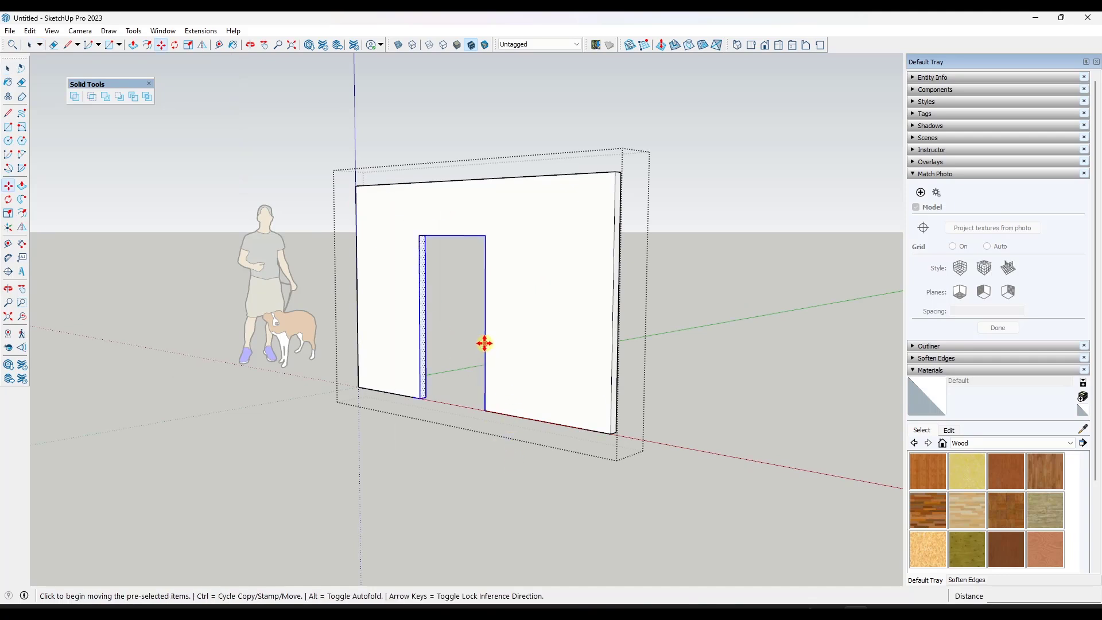
{"action": "left_click", "coordinate": [485, 343]}
{"action": "left_click", "coordinate": [480, 343]}
{"action": "key", "text": "space"}
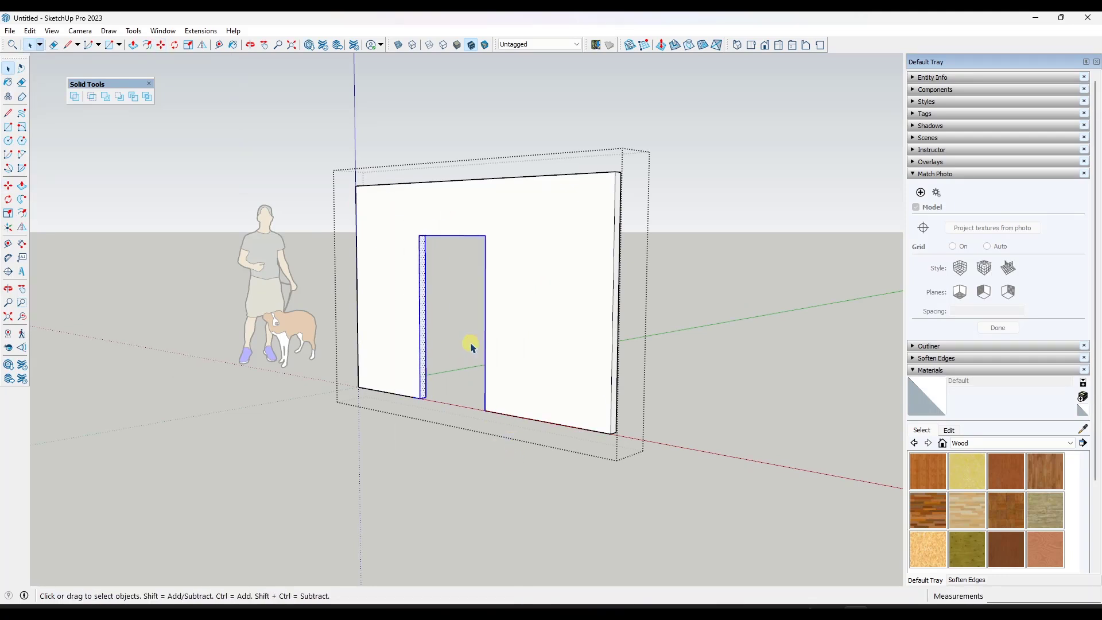
{"action": "left_click", "coordinate": [696, 343]}
{"action": "scroll", "coordinate": [465, 319], "scroll_direction": "down", "scroll_amount": 2}
{"action": "scroll", "coordinate": [550, 303], "scroll_direction": "up", "scroll_amount": 3}
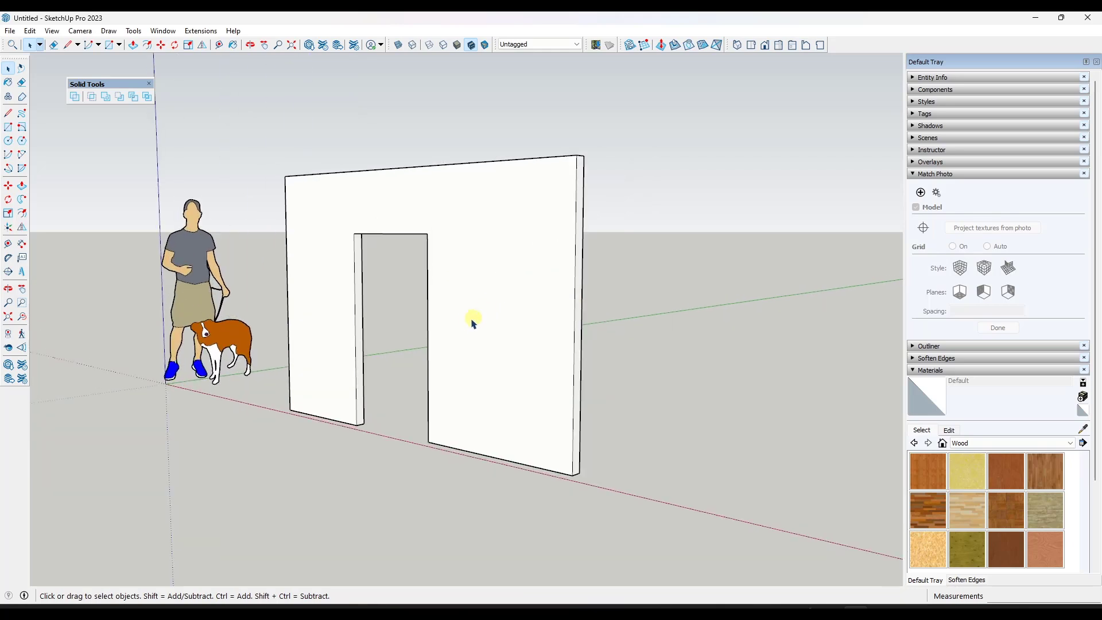
{"action": "mouse_move", "coordinate": [470, 320]}
{"action": "middle_mouse_down"}
{"action": "mouse_move", "coordinate": [419, 321]}
{"action": "mouse_move", "coordinate": [477, 299]}
{"action": "middle_mouse_up"}
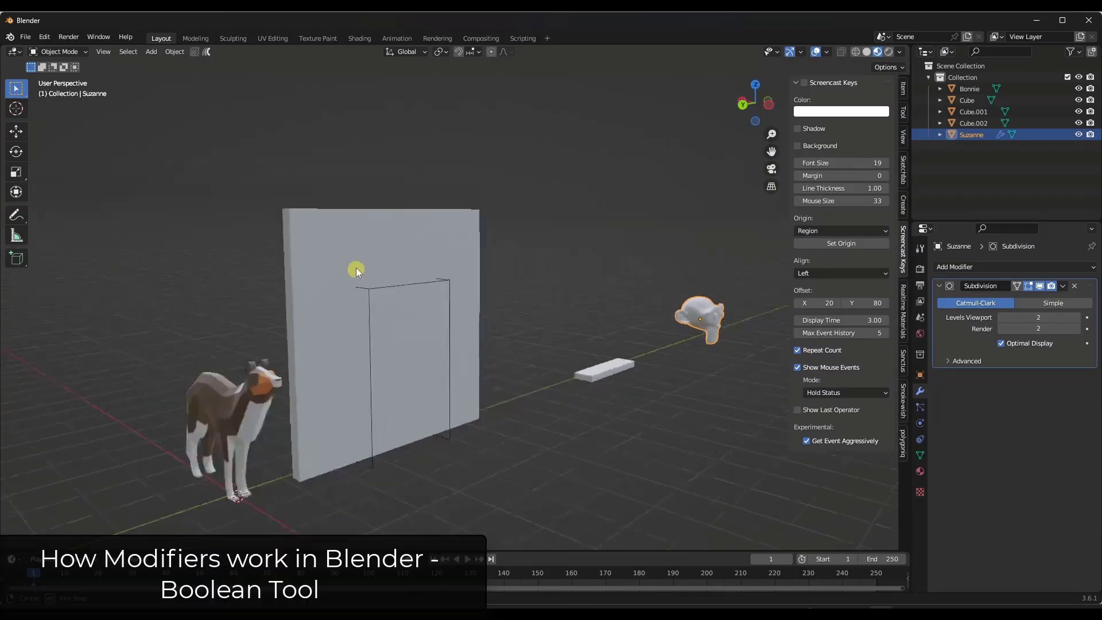
Switch to Blender, remove the Subdivision modifier from the monkey head, and select the wall.
{"action": "middle_click_drag", "start_coordinate": [355, 268], "coordinate": [360, 261]}
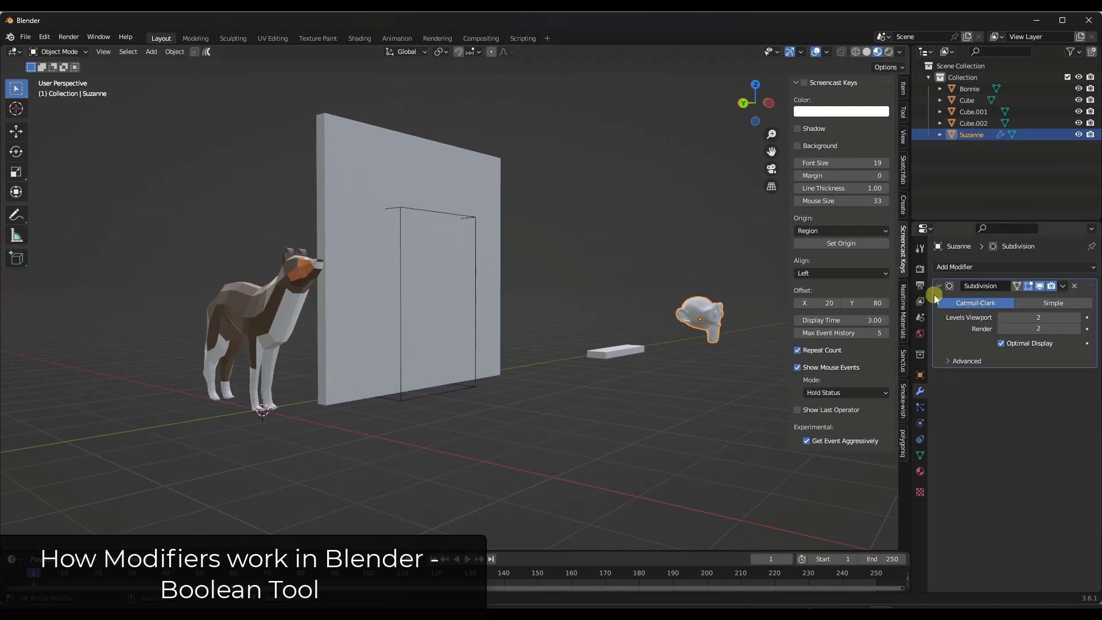
{"action": "left_click", "coordinate": [678, 257]}
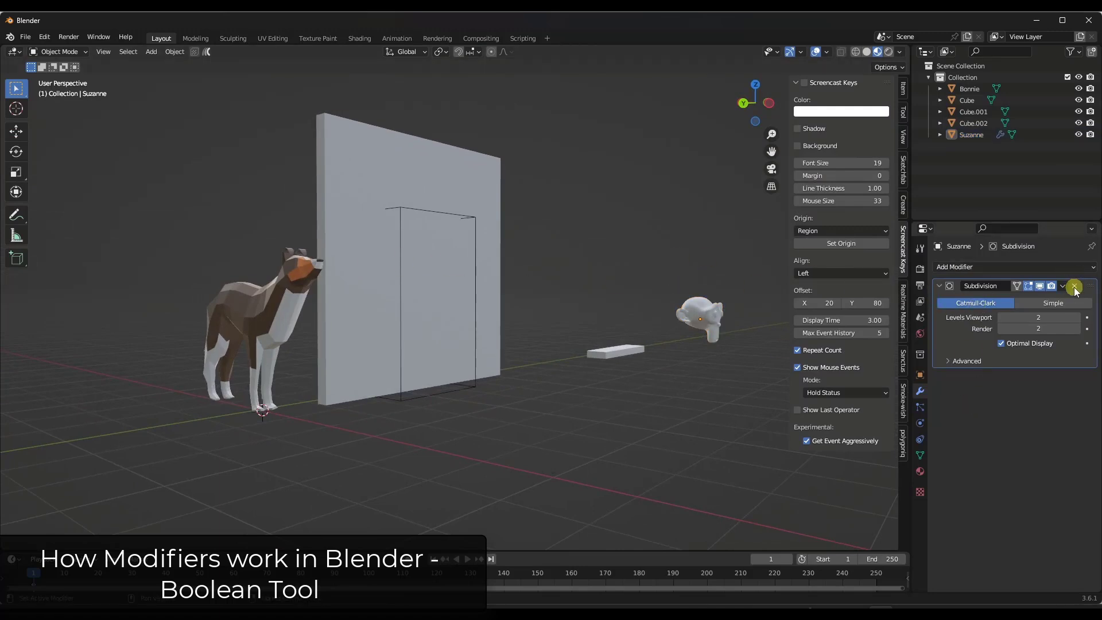
{"action": "left_click", "coordinate": [1074, 286]}
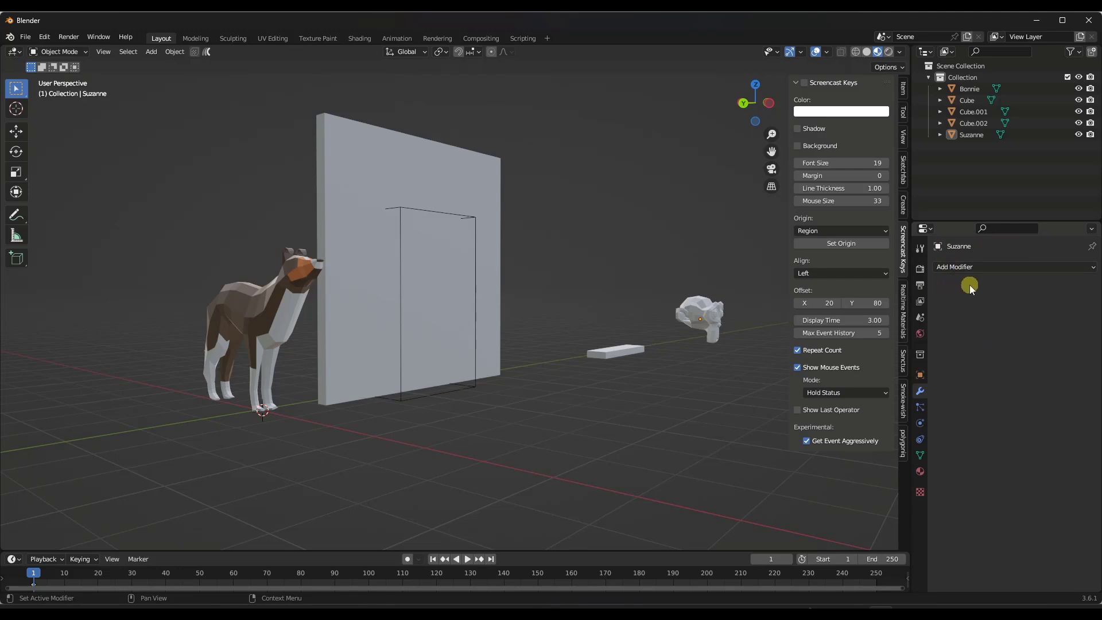
{"action": "mouse_move", "coordinate": [463, 326]}
{"action": "middle_mouse_down"}
{"action": "mouse_move", "coordinate": [439, 326]}
{"action": "mouse_move", "coordinate": [445, 342]}
{"action": "mouse_move", "coordinate": [458, 335]}
{"action": "middle_mouse_up"}
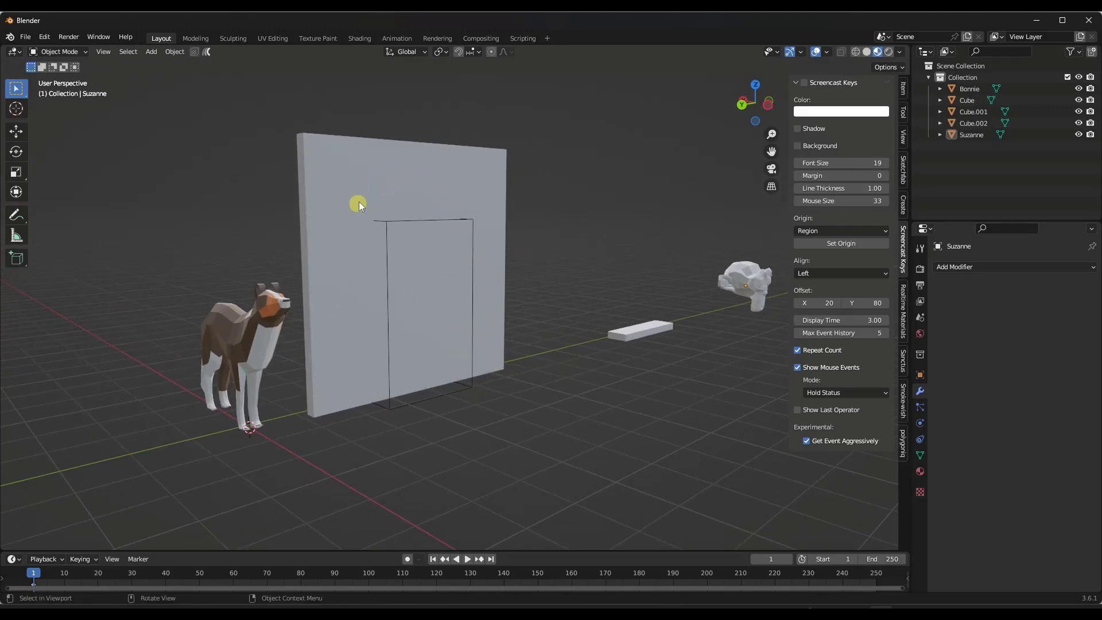
{"action": "left_click", "coordinate": [378, 184]}
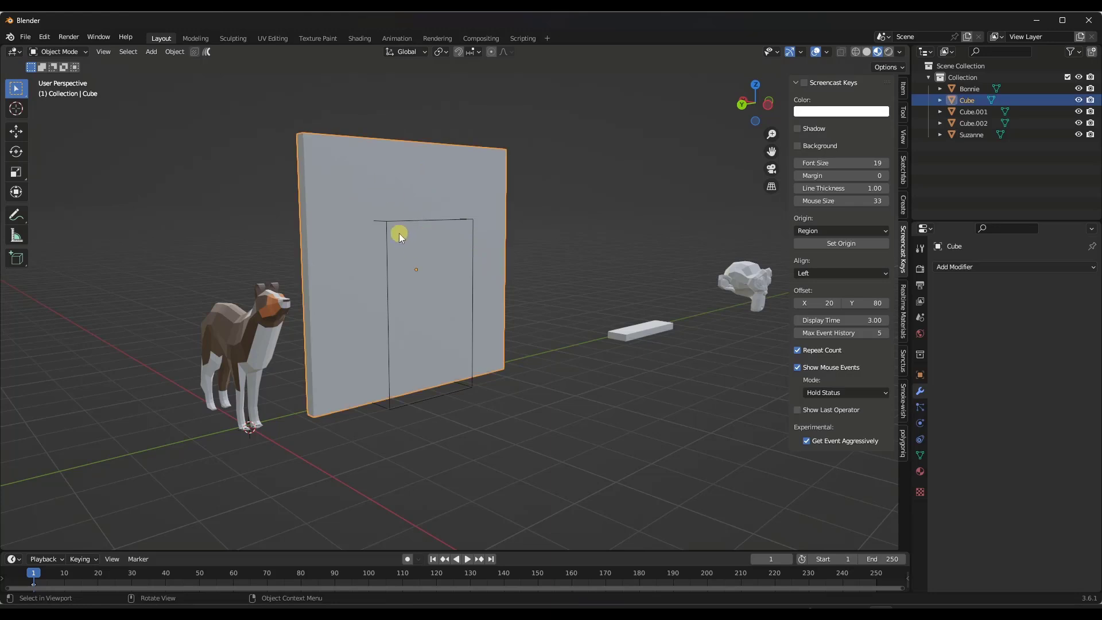
Try to divide the wall mesh with two vertical loop cuts in Edit Mode.
{"action": "key", "text": "Tab"}
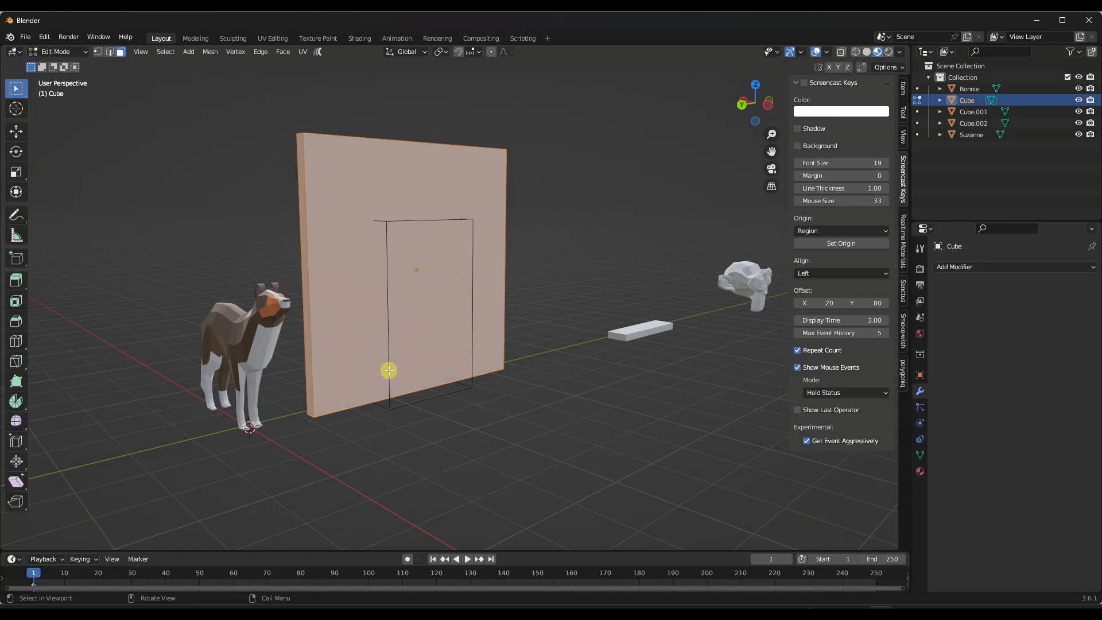
{"action": "key", "text": "ctrl+r"}
{"action": "scroll", "coordinate": [410, 382], "scroll_direction": "up", "scroll_amount": 1}
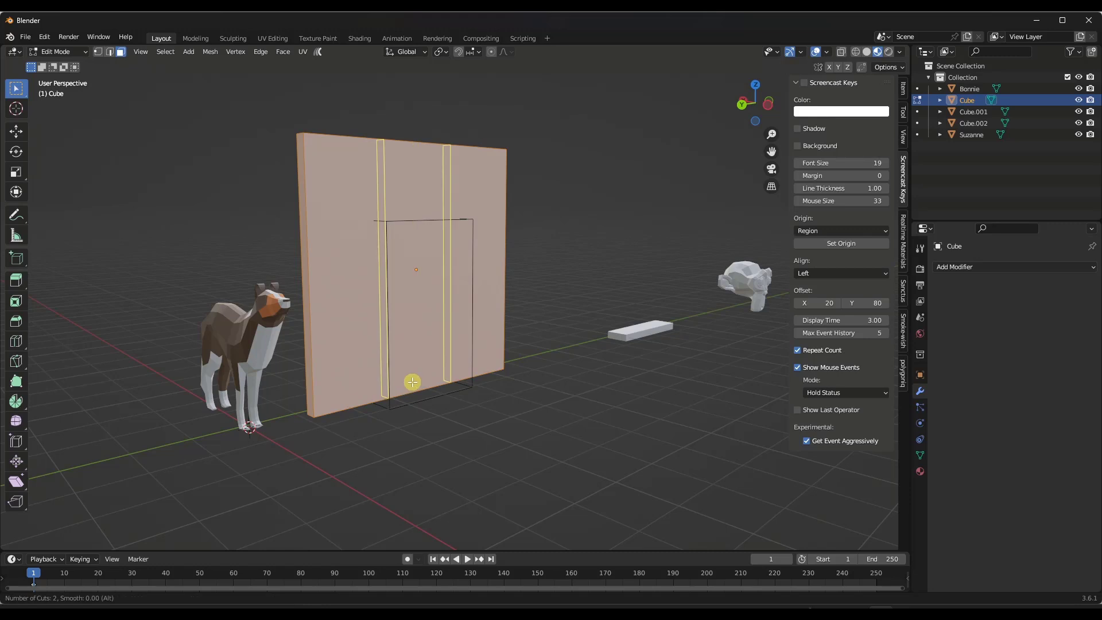
{"action": "left_click", "coordinate": [412, 381]}
{"action": "right_click", "coordinate": [423, 361]}
{"action": "middle_click_drag", "start_coordinate": [423, 292], "coordinate": [455, 290]}
{"action": "key", "text": "3"}
{"action": "left_click", "coordinate": [467, 290]}
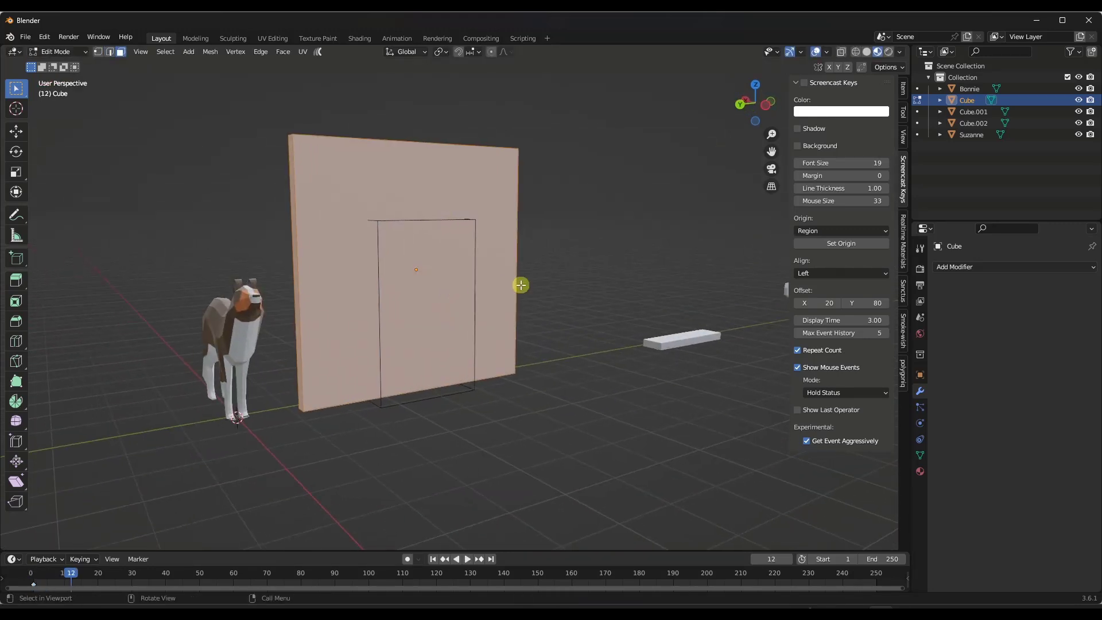
{"action": "key", "text": "Tab"}
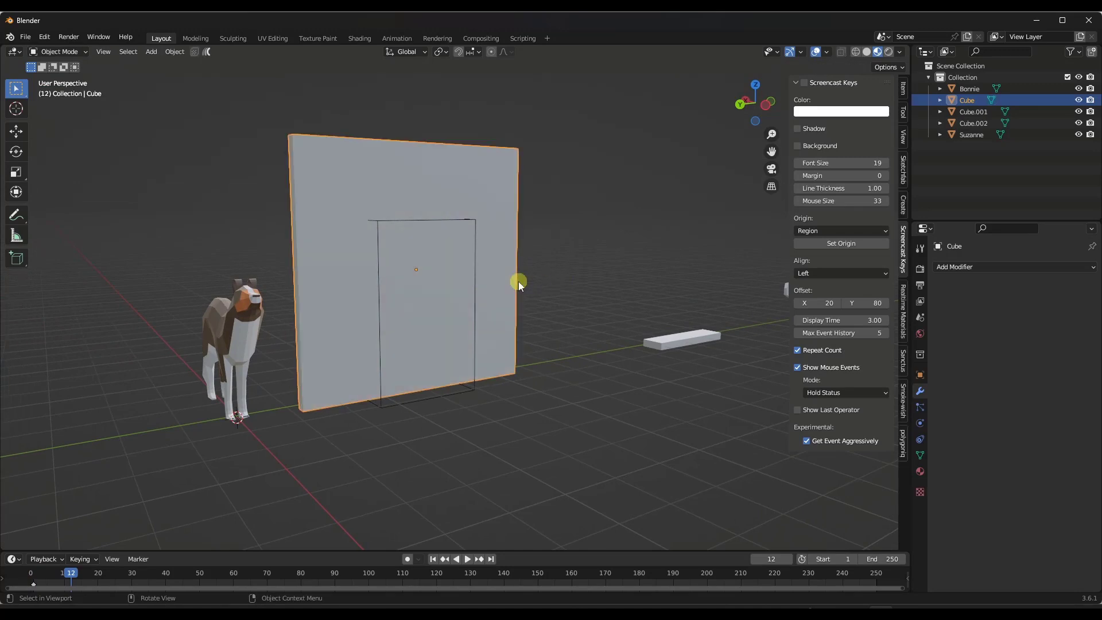
Add a Boolean modifier set to Difference to the wall, using the door-sized wireframe box Cube.001 as the cutting object.
{"action": "middle_click_drag", "start_coordinate": [516, 287], "coordinate": [493, 252]}
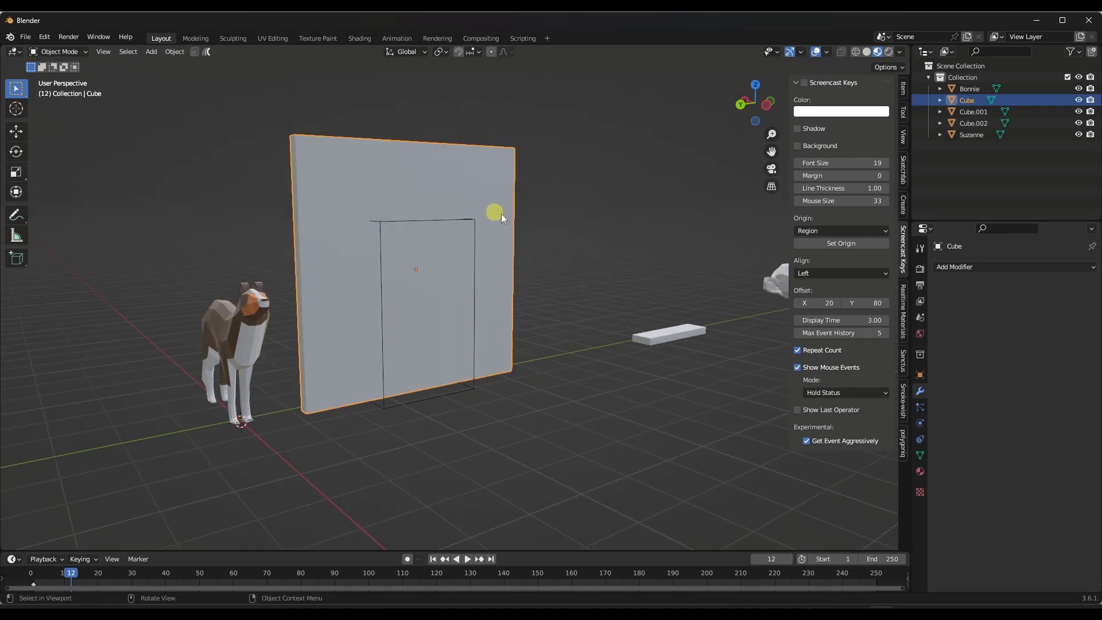
{"action": "left_click", "coordinate": [963, 267]}
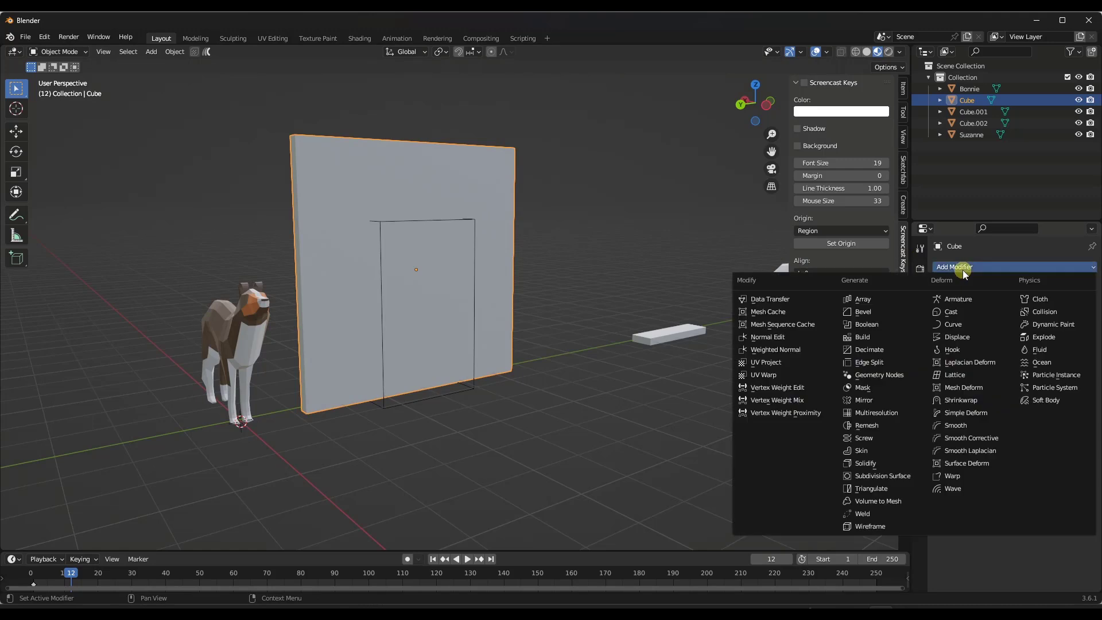
{"action": "left_click", "coordinate": [876, 326]}
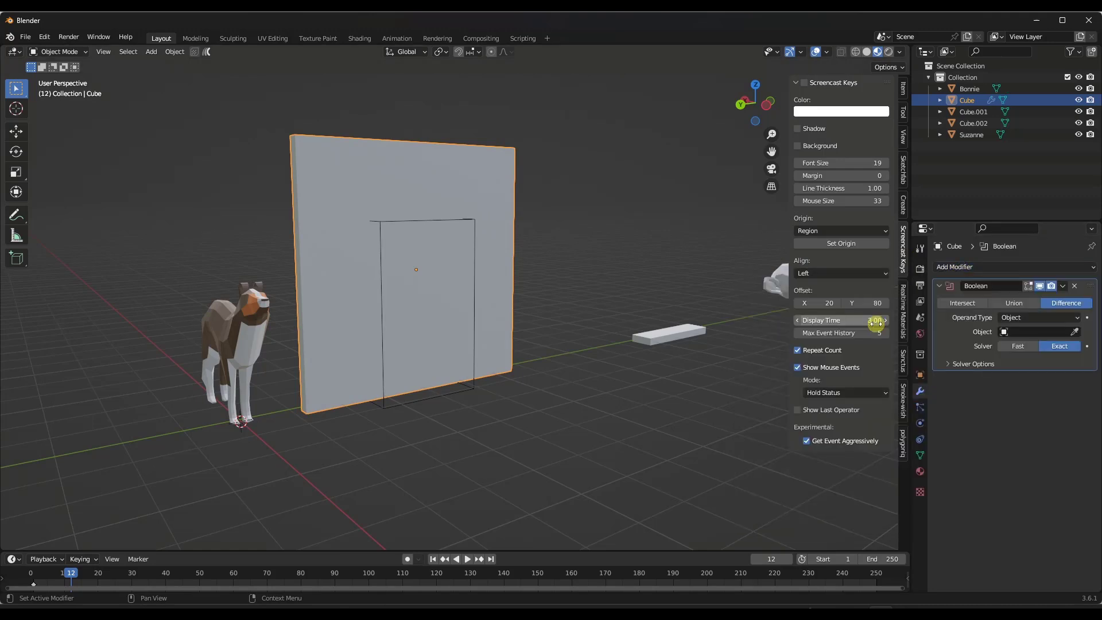
{"action": "left_click", "coordinate": [1074, 332]}
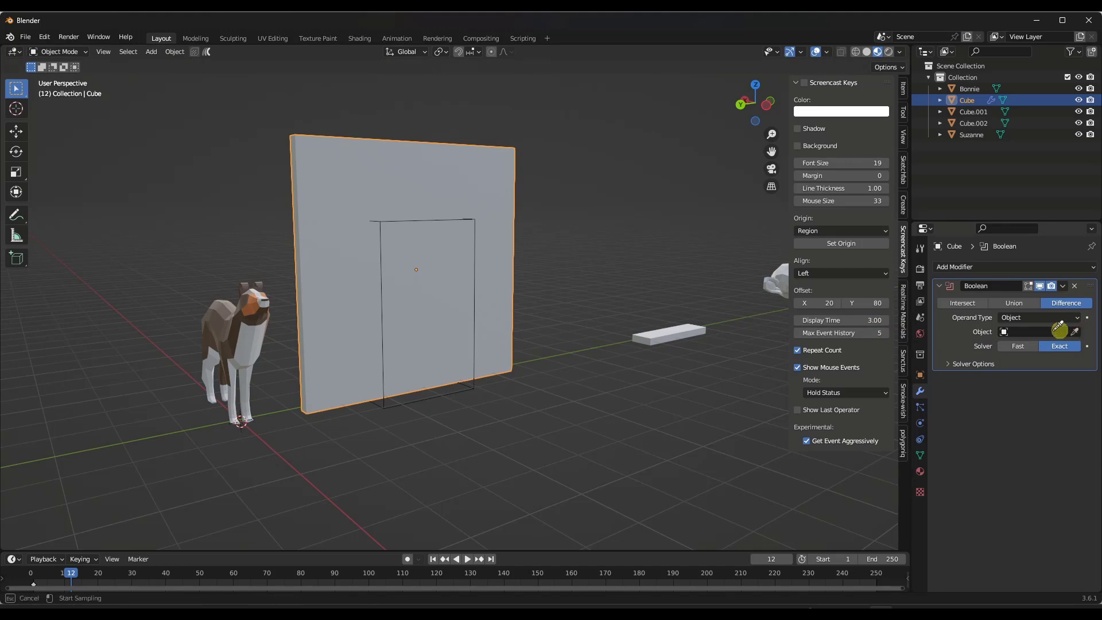
{"action": "left_click", "coordinate": [473, 245]}
{"action": "mouse_move", "coordinate": [474, 245]}
{"action": "middle_mouse_down"}
{"action": "mouse_move", "coordinate": [458, 266]}
{"action": "mouse_move", "coordinate": [359, 264]}
{"action": "mouse_move", "coordinate": [499, 260]}
{"action": "mouse_move", "coordinate": [500, 269]}
{"action": "mouse_move", "coordinate": [467, 246]}
{"action": "mouse_move", "coordinate": [397, 261]}
{"action": "mouse_move", "coordinate": [490, 272]}
{"action": "mouse_move", "coordinate": [467, 258]}
{"action": "middle_mouse_up"}
Move the door cutter box Cube.001 about -0.15' along the global Y axis.
{"action": "left_click", "coordinate": [467, 265]}
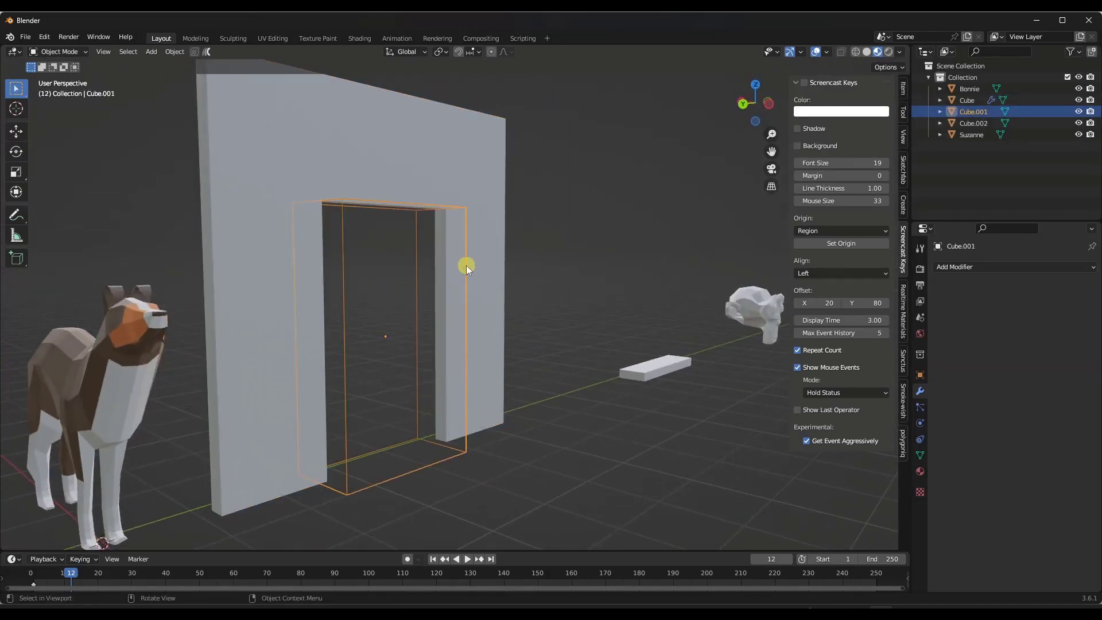
{"action": "key", "text": "g"}
{"action": "key", "text": "x"}
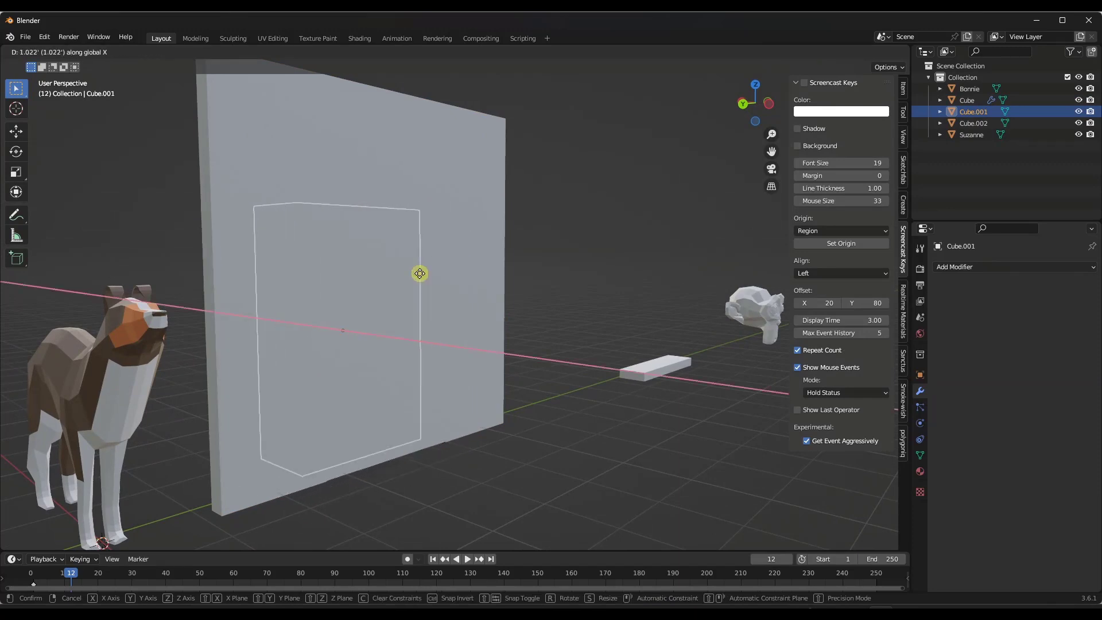
{"action": "key", "text": "y"}
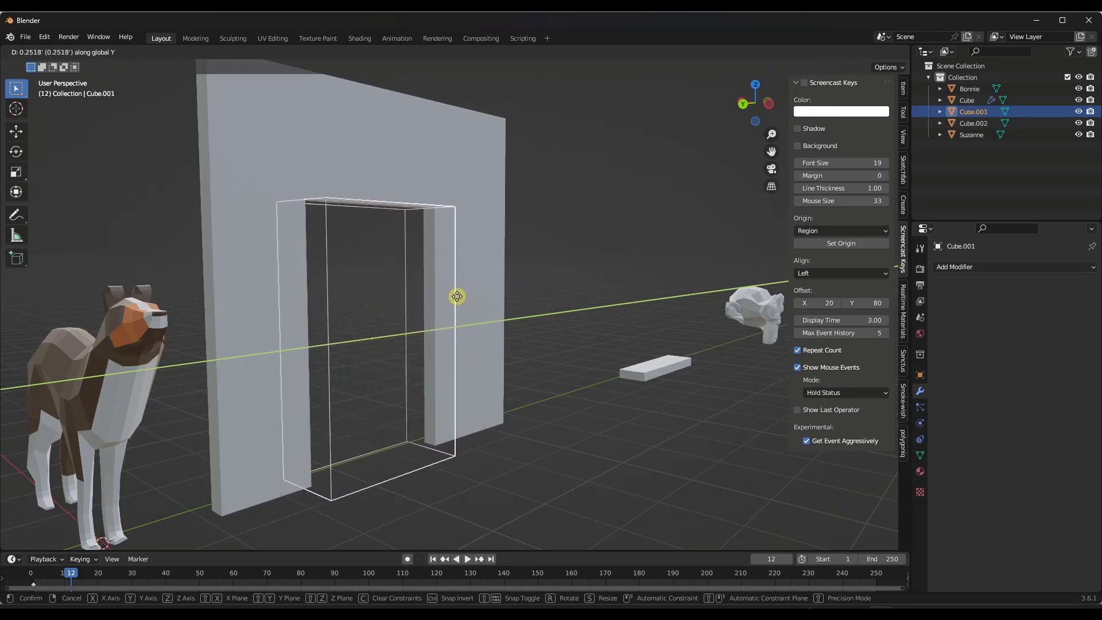
{"action": "left_click", "coordinate": [478, 289]}
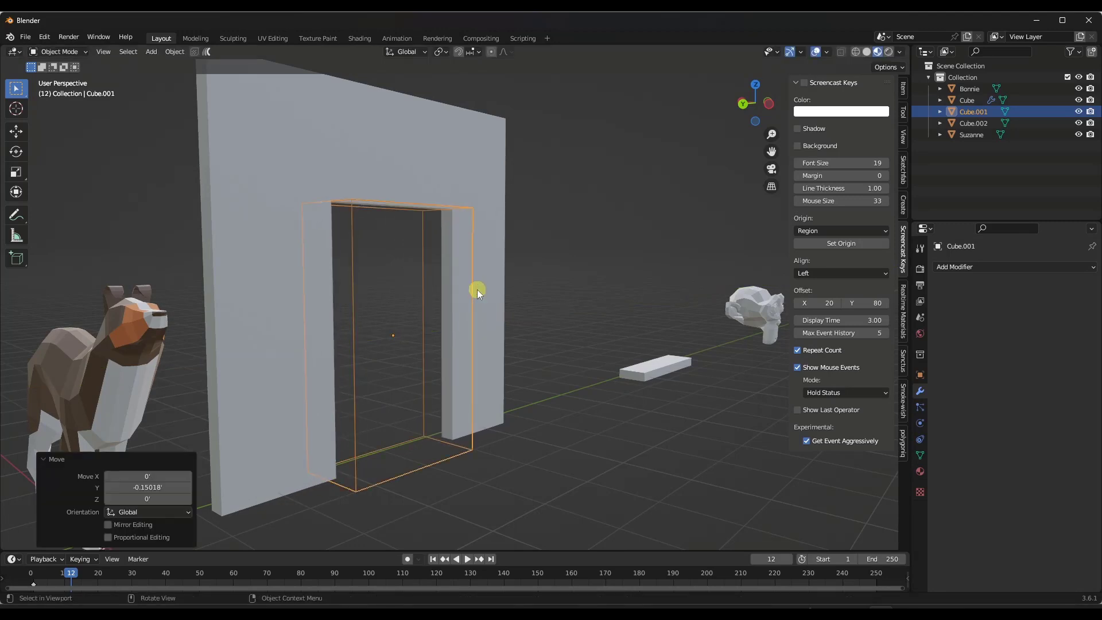
Move the door cutter box slightly along the global Z axis to adjust the opening's height.
{"action": "key", "text": "g"}
{"action": "key", "text": "z"}
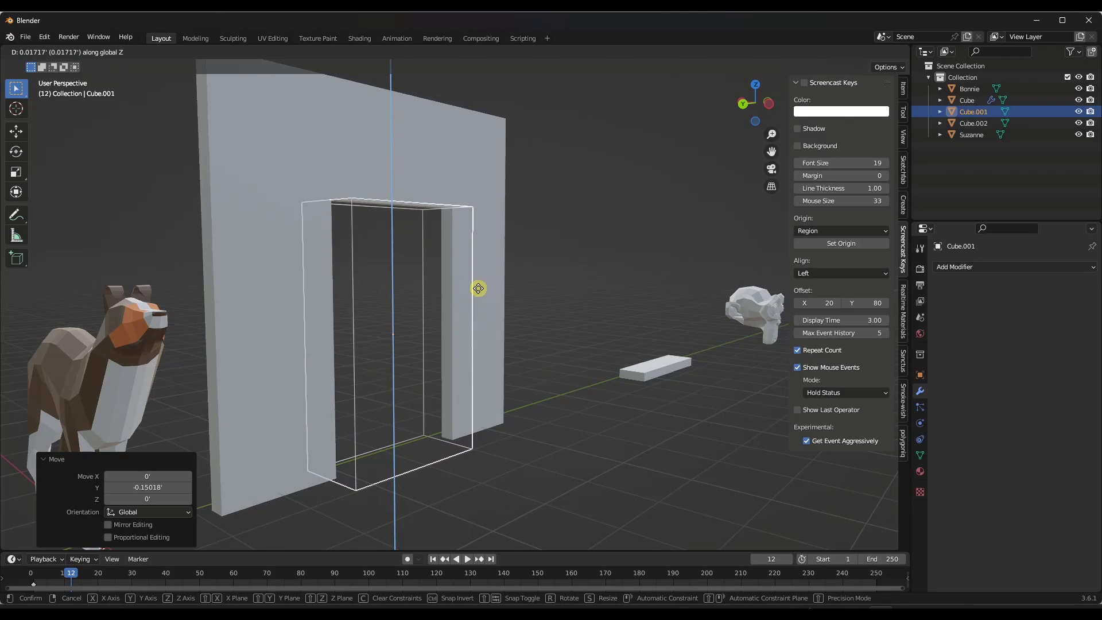
{"action": "left_click", "coordinate": [477, 288]}
{"action": "mouse_move", "coordinate": [477, 288]}
{"action": "middle_mouse_down"}
{"action": "mouse_move", "coordinate": [419, 288]}
{"action": "mouse_move", "coordinate": [467, 291]}
{"action": "mouse_move", "coordinate": [487, 269]}
{"action": "mouse_move", "coordinate": [471, 270]}
{"action": "middle_mouse_up"}
{"action": "scroll", "coordinate": [468, 290], "scroll_direction": "down", "scroll_amount": 4}
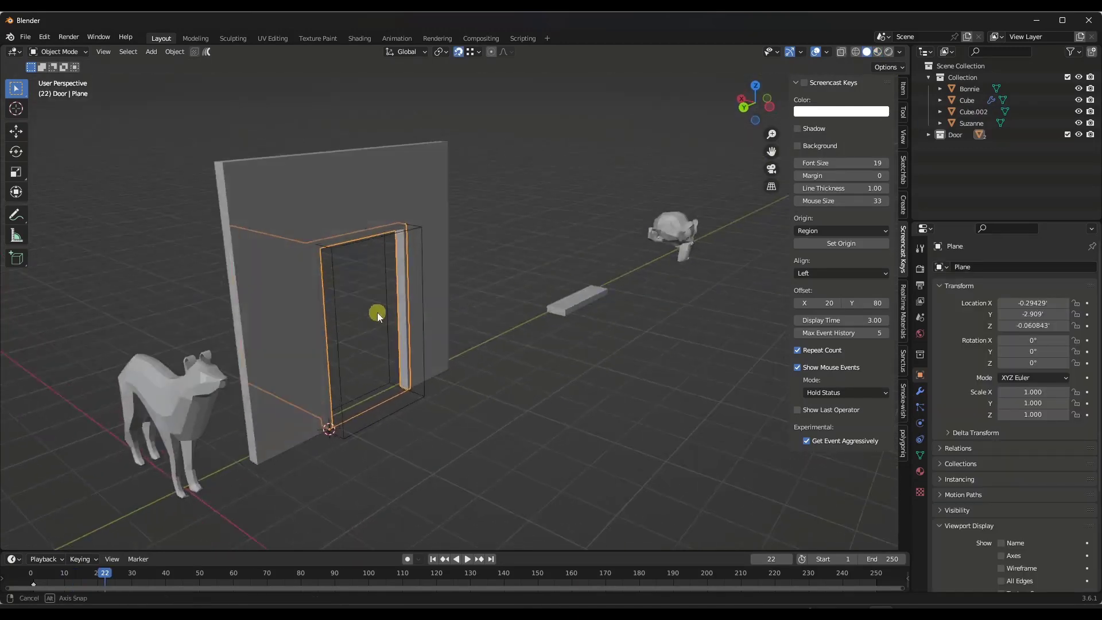
Select all objects of the Door collection and move them together about 0.32' along the global Y axis.
{"action": "scroll", "coordinate": [390, 247], "scroll_direction": "up", "scroll_amount": 3}
{"action": "scroll", "coordinate": [397, 245], "scroll_direction": "down", "scroll_amount": 3}
{"action": "left_click", "coordinate": [355, 239]}
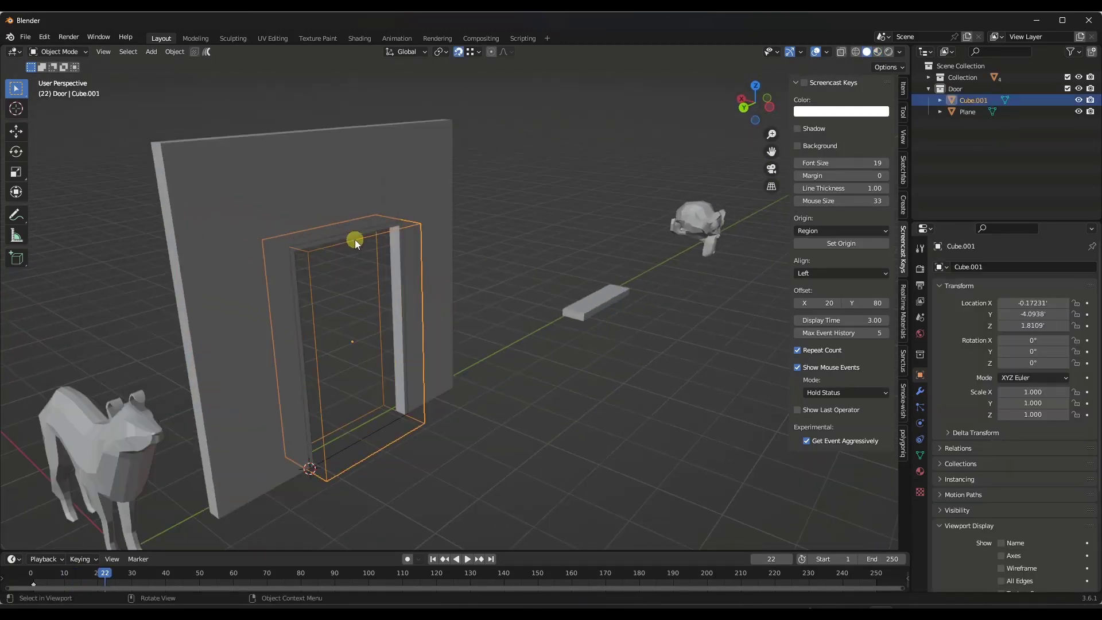
{"action": "left_click", "coordinate": [419, 222]}
{"action": "left_click", "coordinate": [949, 137]}
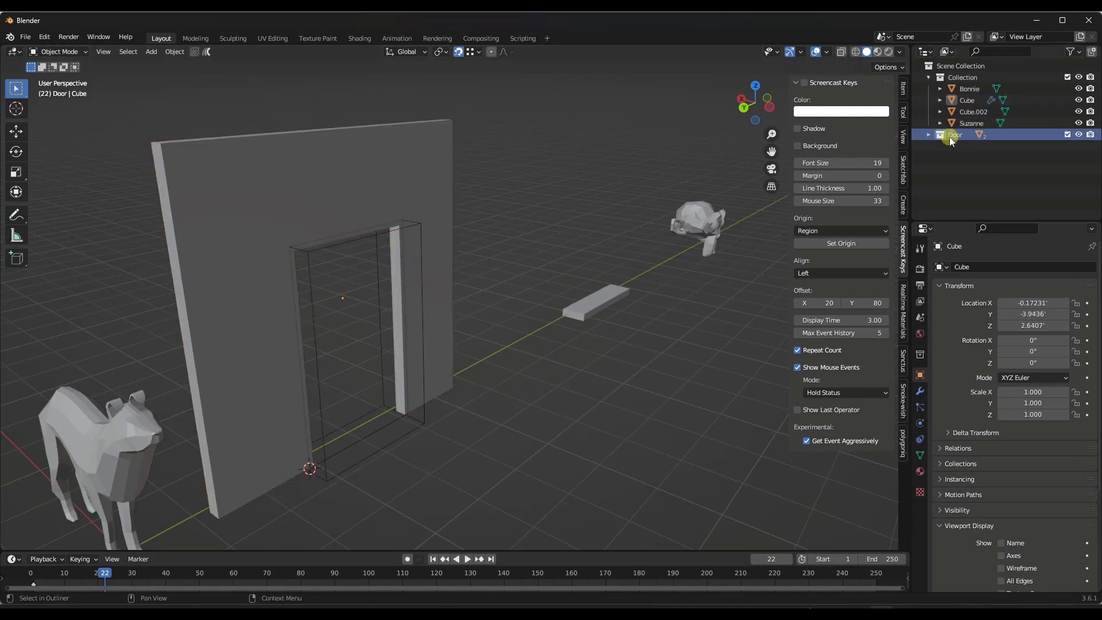
{"action": "right_click", "coordinate": [953, 134]}
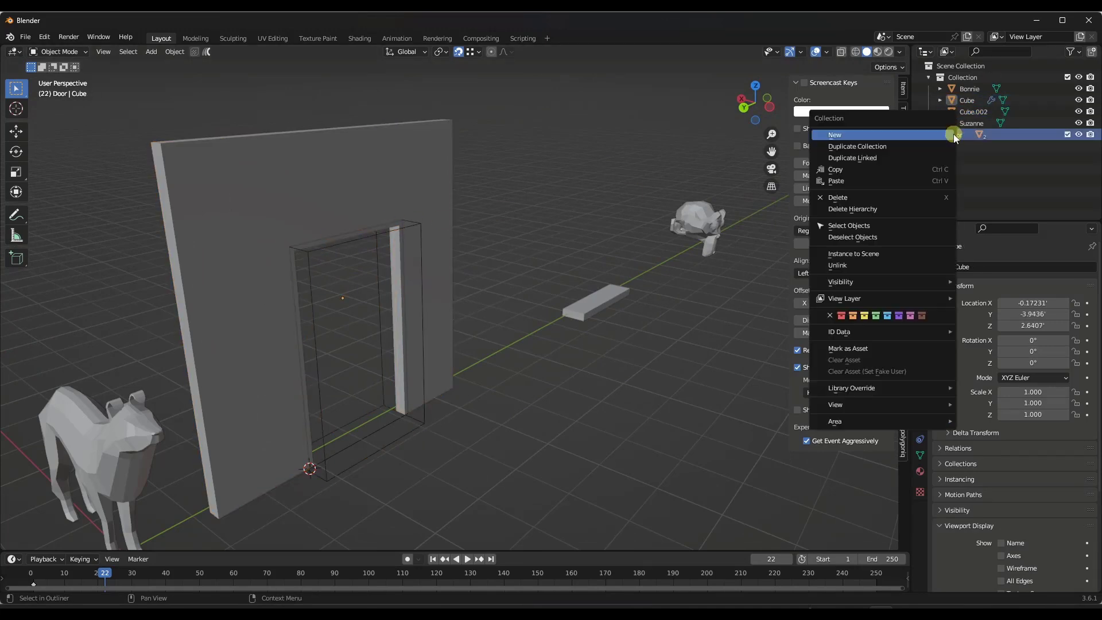
{"action": "left_click", "coordinate": [866, 223]}
{"action": "key", "text": "g"}
{"action": "key", "text": "x"}
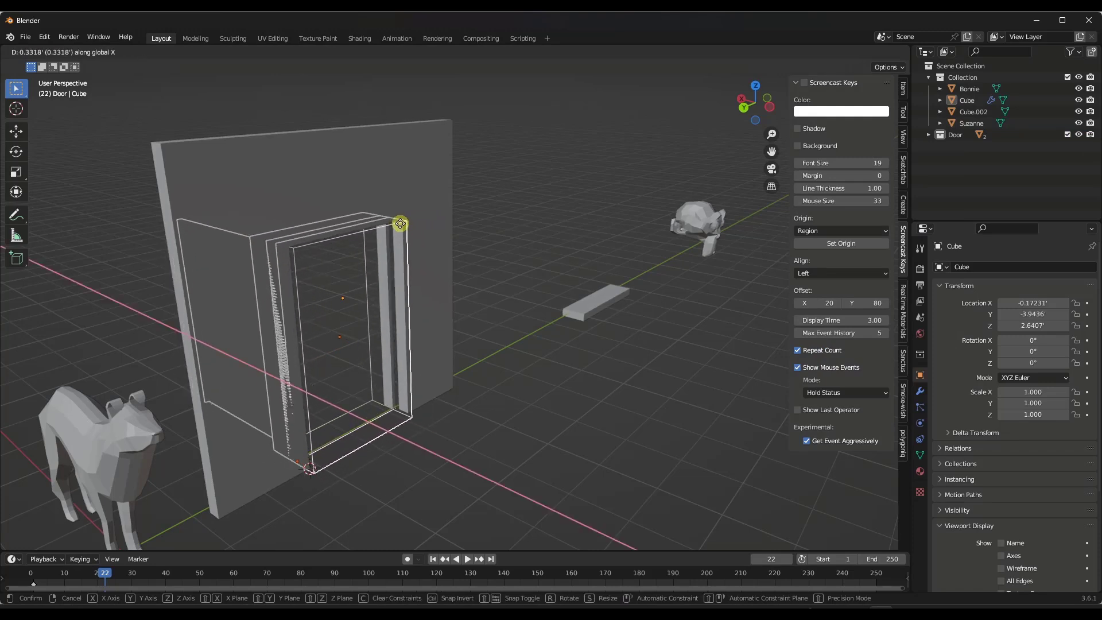
{"action": "key", "text": "y"}
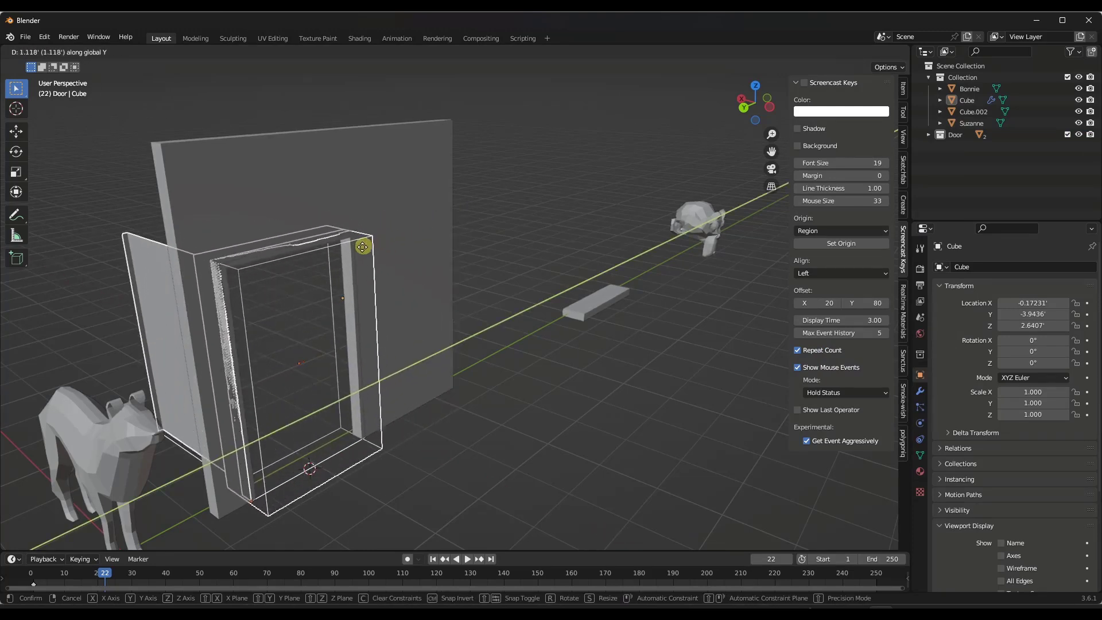
{"action": "mouse_move", "coordinate": [373, 265]}
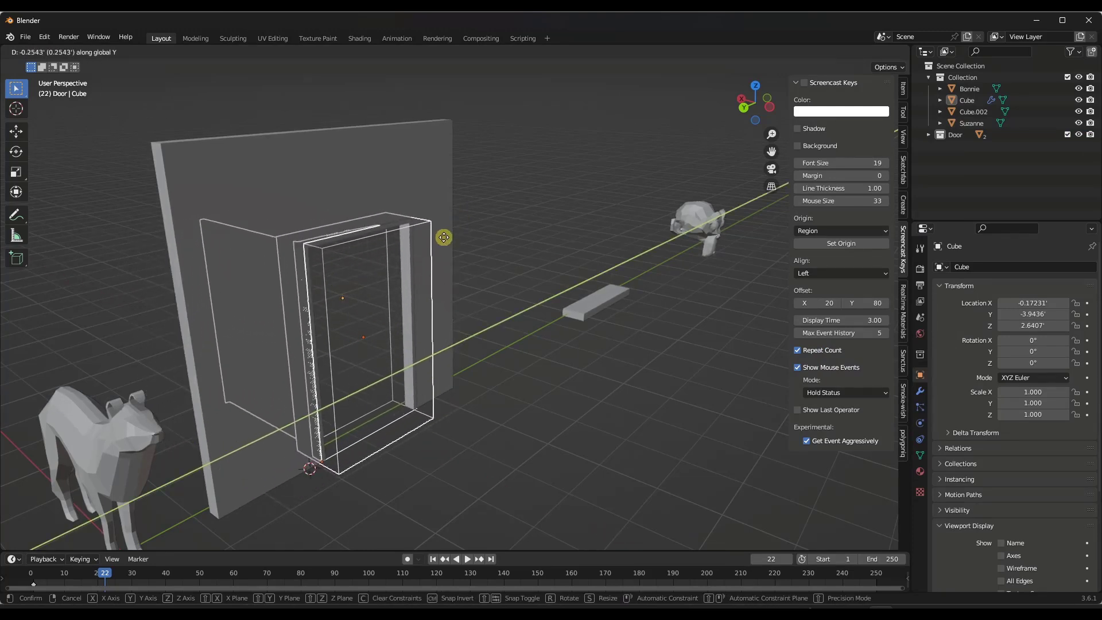
{"action": "mouse_move", "coordinate": [411, 252]}
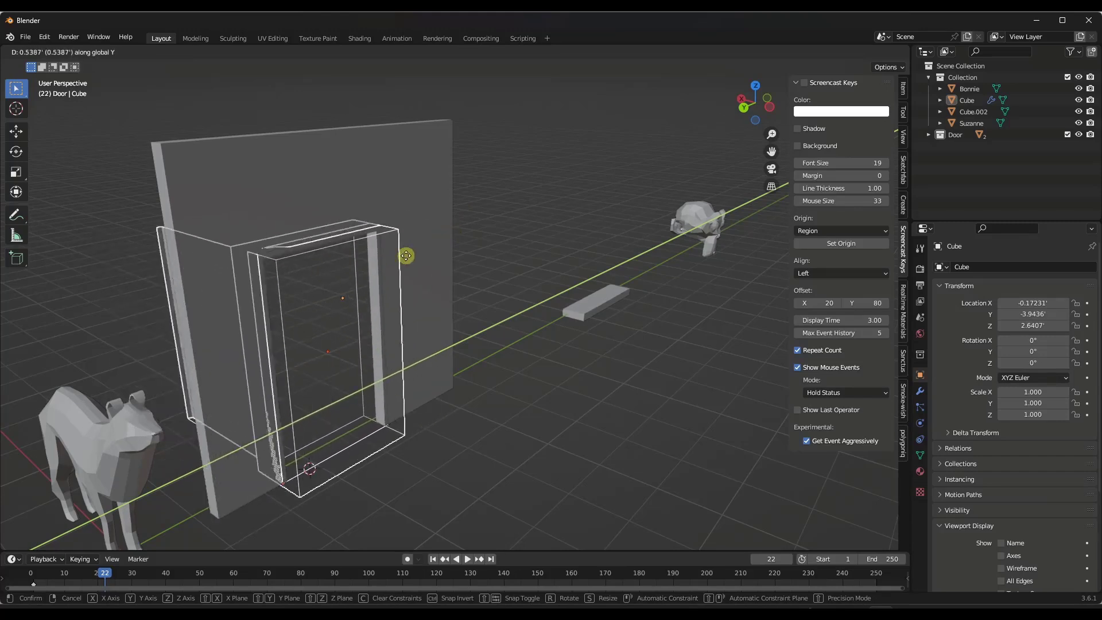
{"action": "left_click", "coordinate": [410, 234]}
{"action": "scroll", "coordinate": [410, 234], "scroll_direction": "down", "scroll_amount": 6}
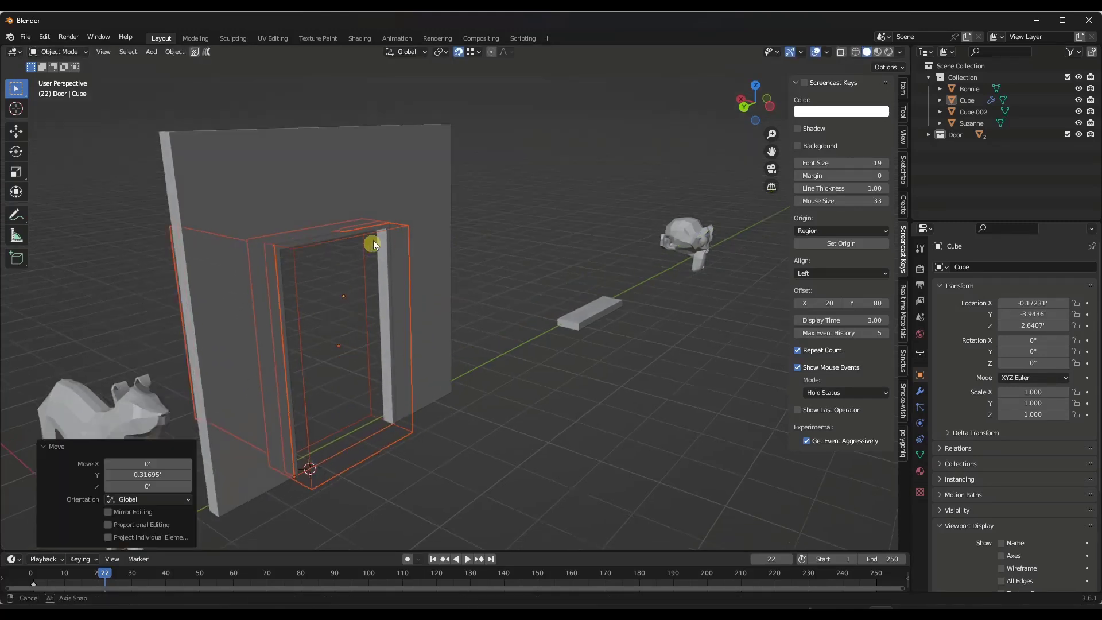
{"action": "left_click", "coordinate": [457, 229]}
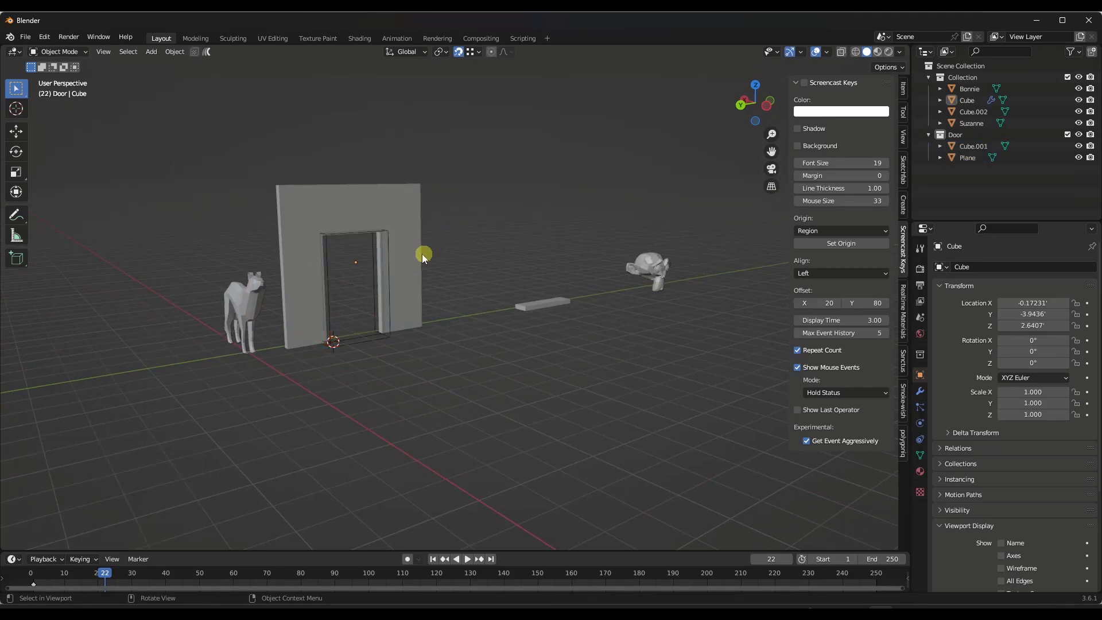
Inspect the relocated door opening in the wall and switch the viewport shading to Material Preview.
{"action": "scroll", "coordinate": [421, 254], "scroll_direction": "up", "scroll_amount": 6}
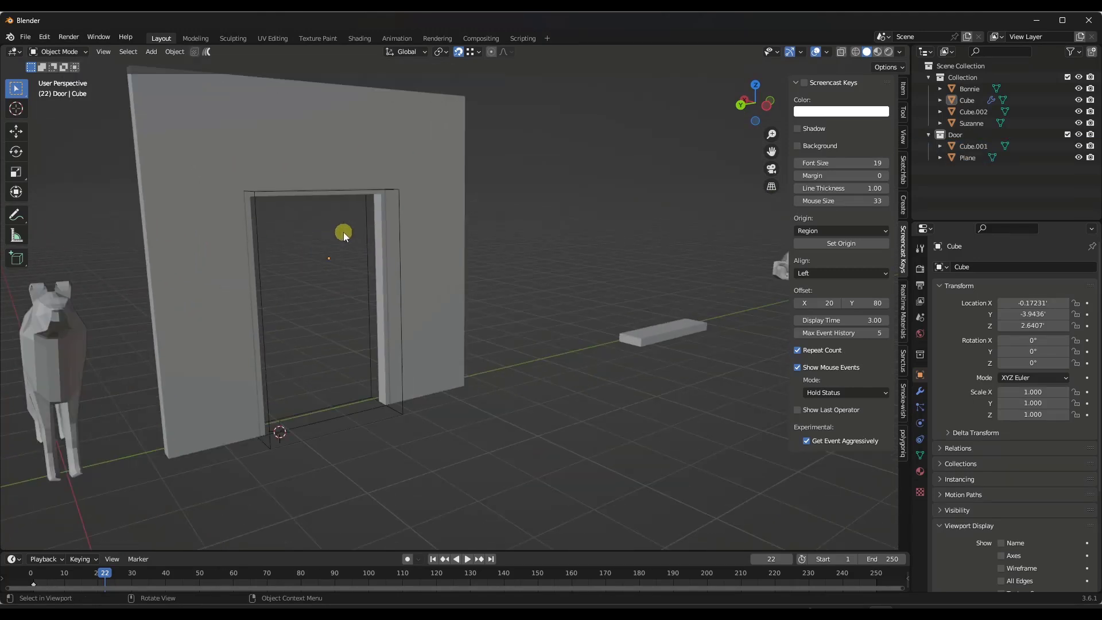
{"action": "scroll", "coordinate": [295, 246], "scroll_direction": "down", "scroll_amount": 4}
{"action": "scroll", "coordinate": [293, 241], "scroll_direction": "up", "scroll_amount": 5}
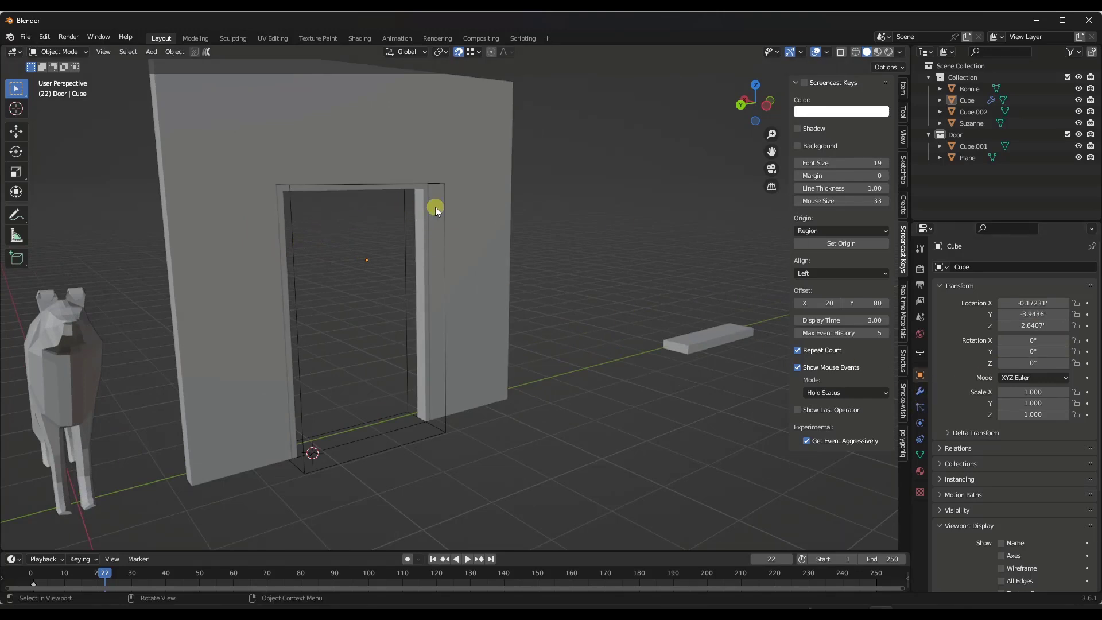
{"action": "mouse_move", "coordinate": [435, 207]}
{"action": "middle_mouse_down"}
{"action": "mouse_move", "coordinate": [320, 205]}
{"action": "mouse_move", "coordinate": [433, 208]}
{"action": "middle_mouse_up"}
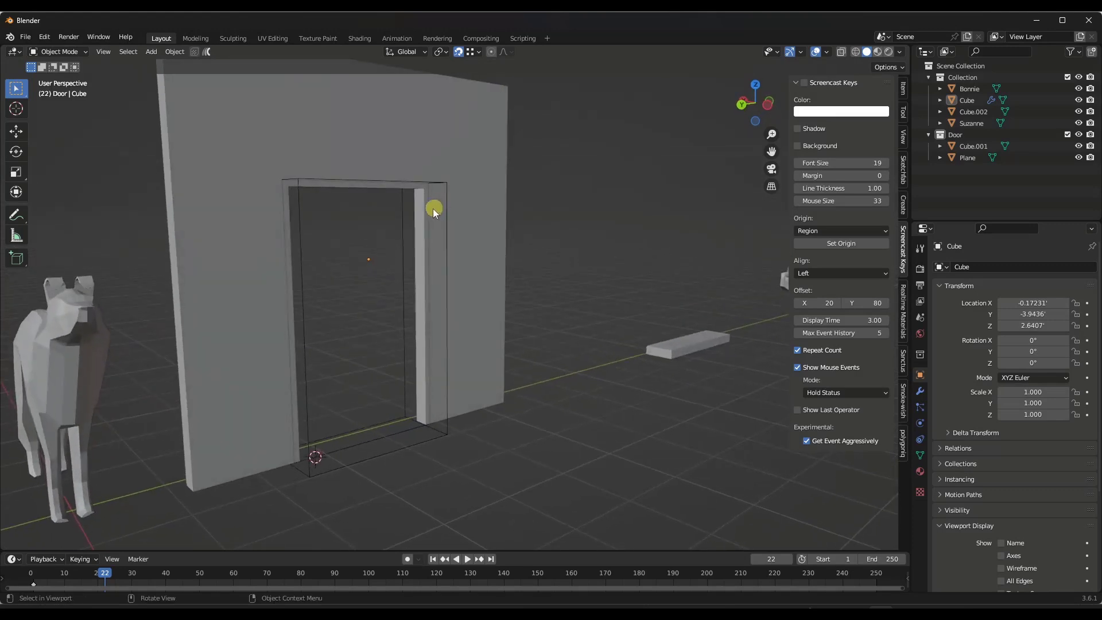
{"action": "scroll", "coordinate": [434, 214], "scroll_direction": "down", "scroll_amount": 4}
{"action": "scroll", "coordinate": [439, 222], "scroll_direction": "up", "scroll_amount": 3}
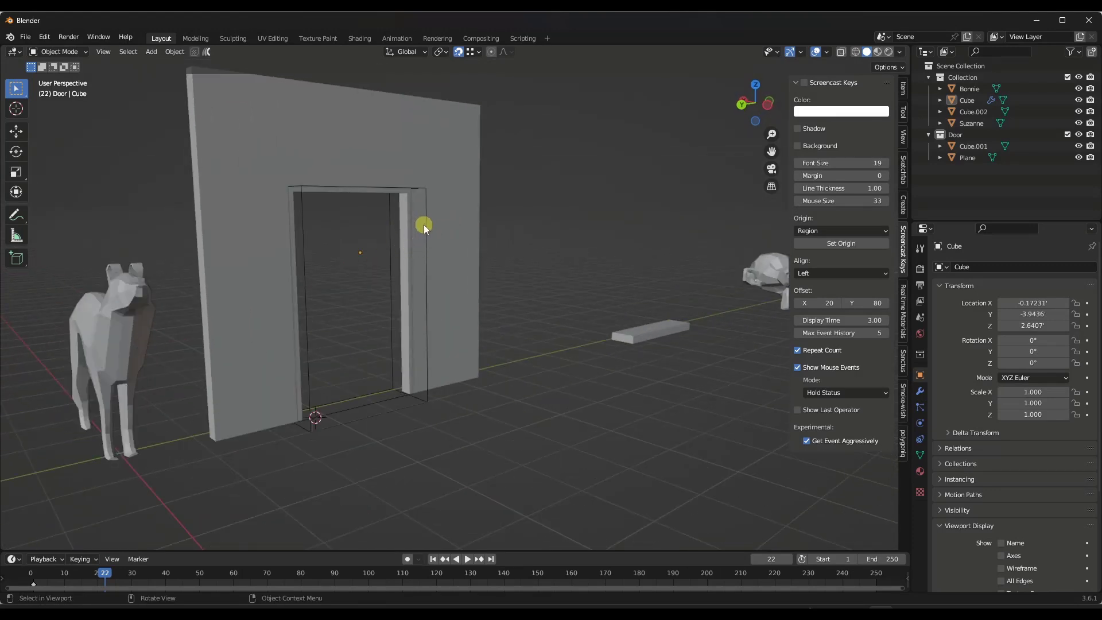
{"action": "middle_click_drag", "start_coordinate": [503, 250], "coordinate": [613, 277]}
{"action": "key", "text": "z"}
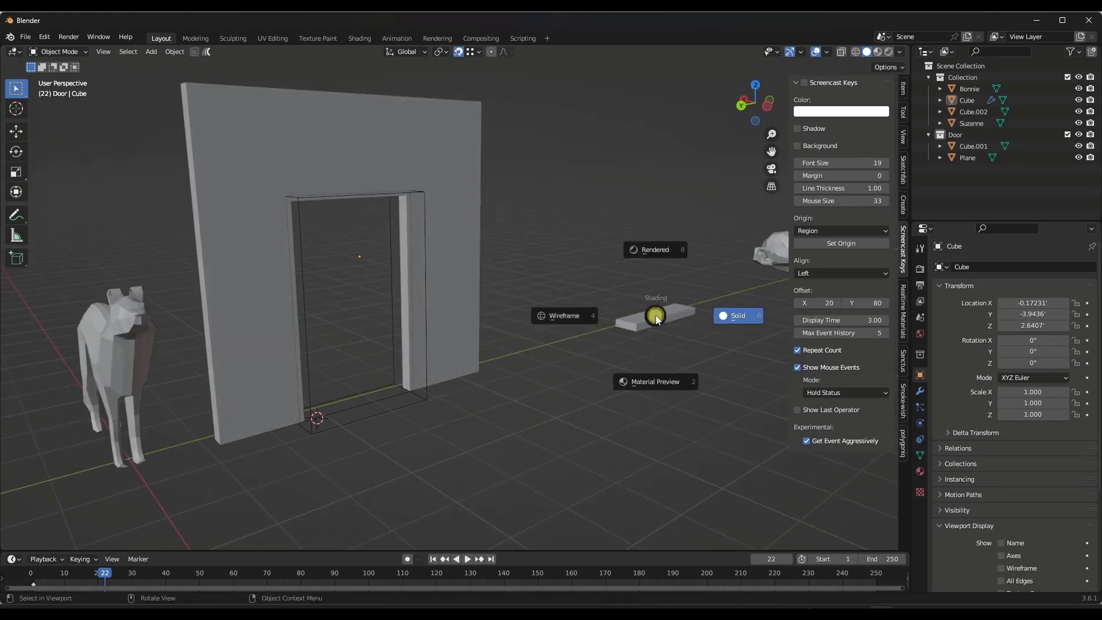
{"action": "left_click", "coordinate": [646, 371]}
{"action": "middle_click_drag", "start_coordinate": [645, 385], "coordinate": [706, 269]}
Add an Array modifier to the flat box Cube.002 with a count of 15 and a relative Z offset of 1.800.
{"action": "scroll", "coordinate": [706, 269], "scroll_direction": "up", "scroll_amount": 3}
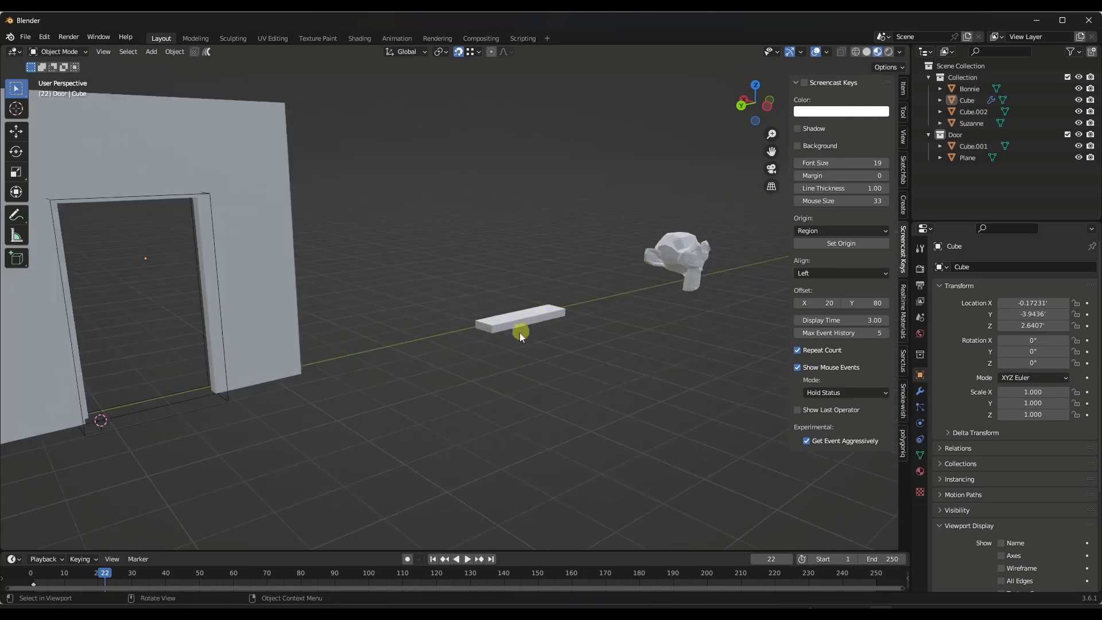
{"action": "left_click", "coordinate": [525, 321]}
{"action": "scroll", "coordinate": [508, 308], "scroll_direction": "up", "scroll_amount": 3}
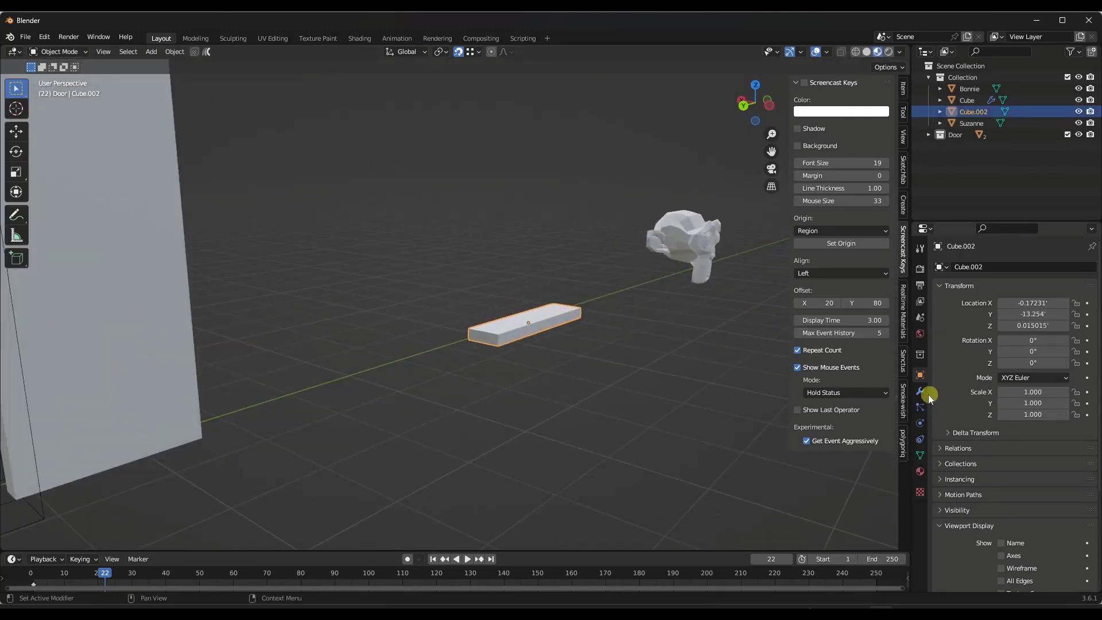
{"action": "left_click", "coordinate": [928, 395]}
{"action": "left_click", "coordinate": [965, 266]}
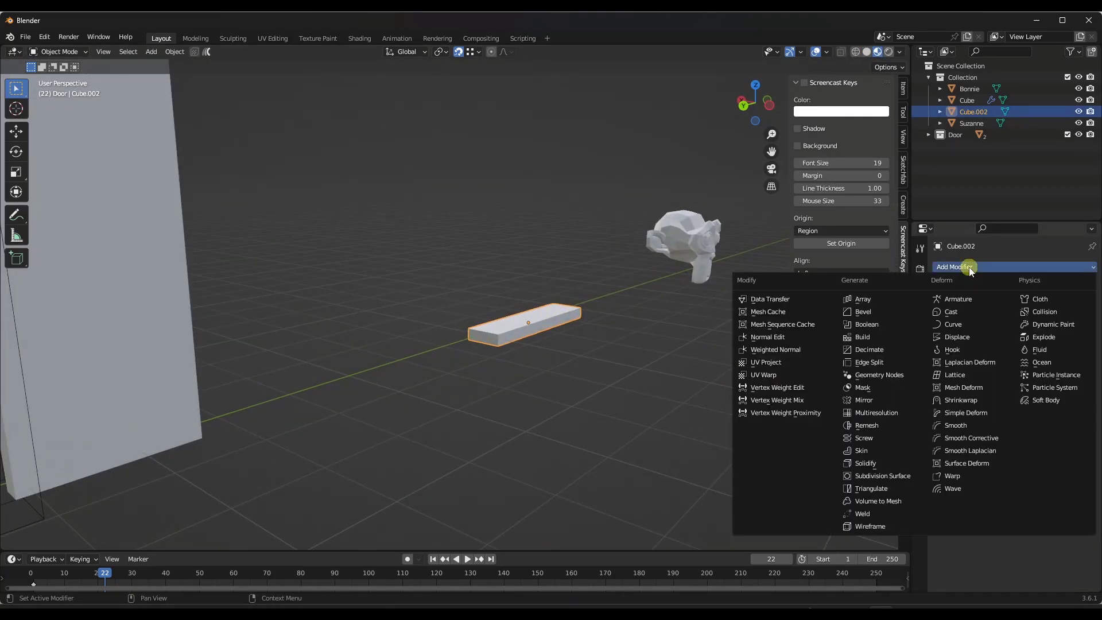
{"action": "left_click", "coordinate": [874, 304]}
{"action": "left_click_drag", "start_coordinate": [1025, 374], "coordinate": [485, 364]}
{"action": "left_click_drag", "start_coordinate": [1031, 314], "coordinate": [494, 315]}
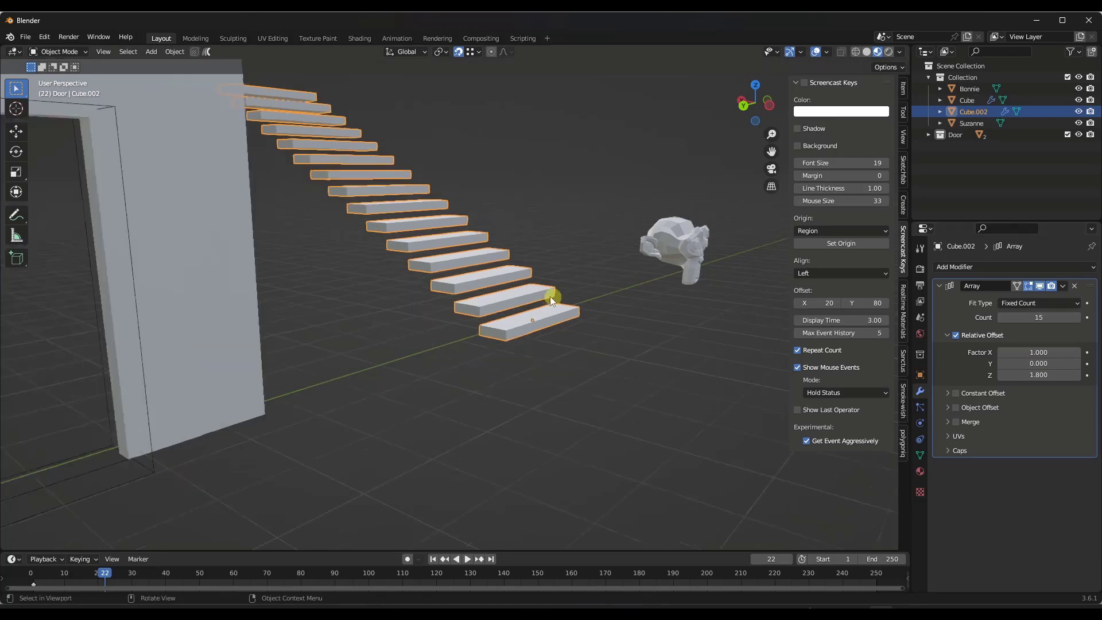
Move the arrayed staircase about -0.16' along the global Y axis.
{"action": "middle_click_drag", "start_coordinate": [549, 296], "coordinate": [491, 282]}
{"action": "key", "text": "g"}
{"action": "key", "text": "x"}
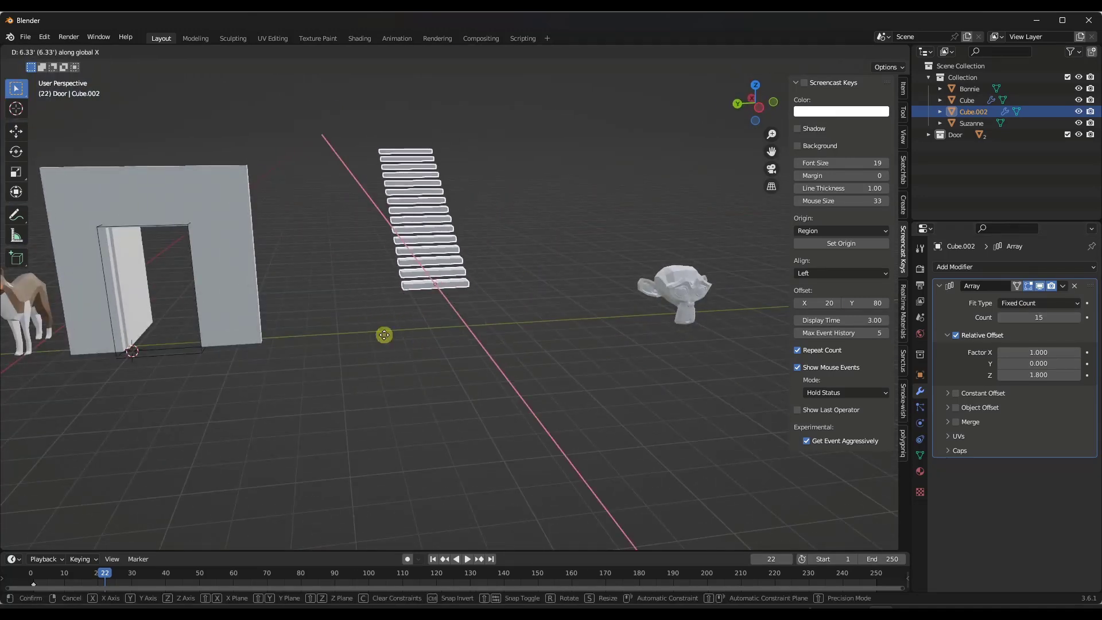
{"action": "key", "text": "y"}
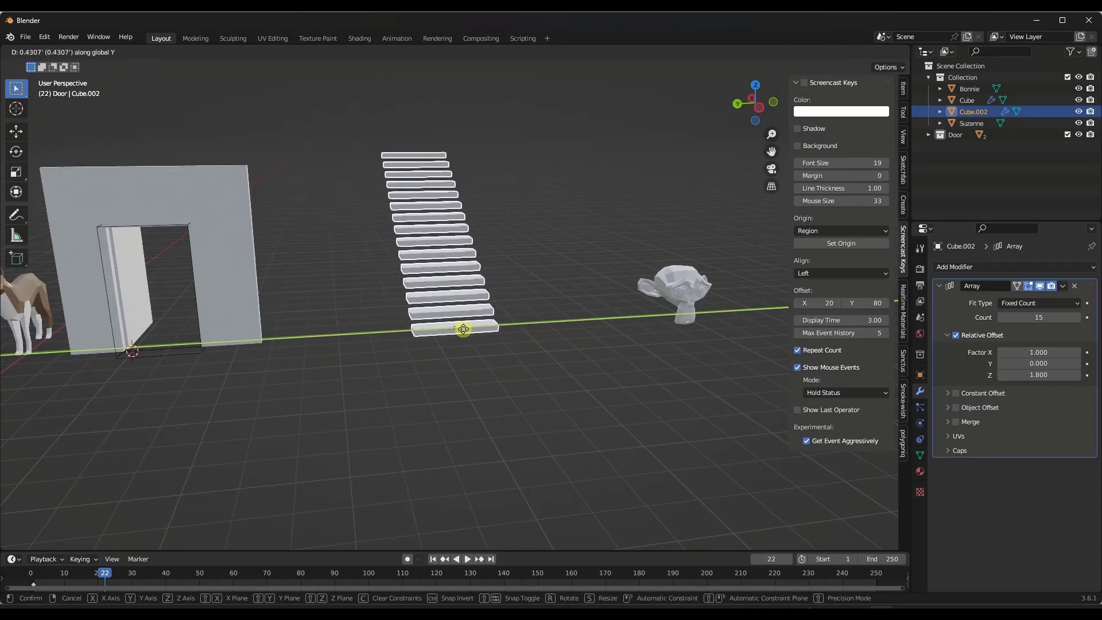
{"action": "left_click", "coordinate": [480, 327]}
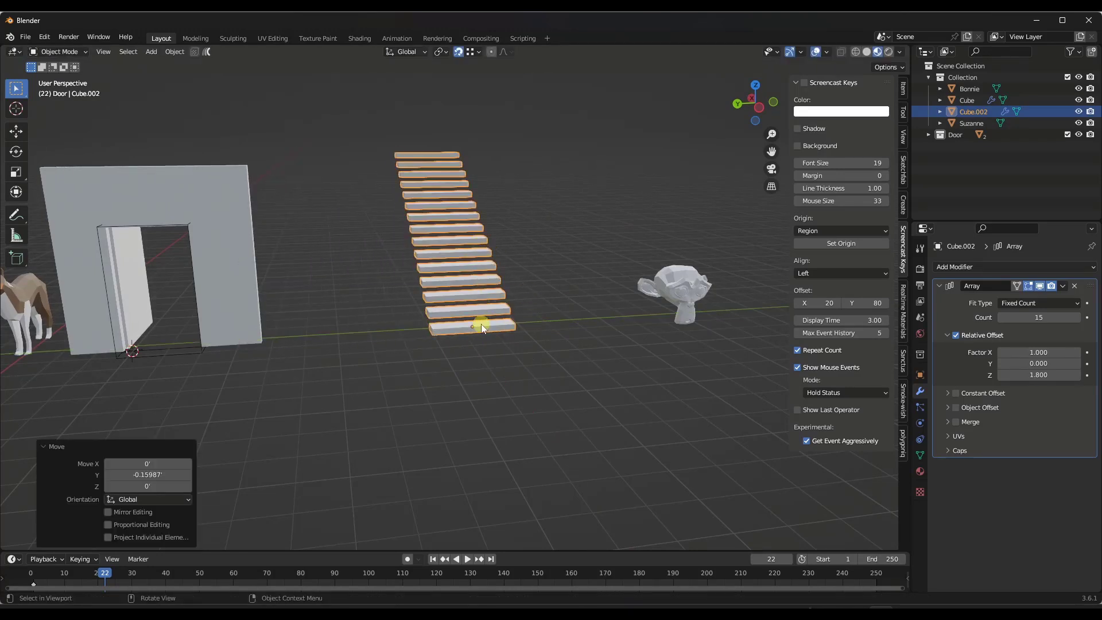
Set the staircase's Array count to 14.
{"action": "scroll", "coordinate": [481, 327], "scroll_direction": "down", "scroll_amount": 4}
{"action": "middle_click_drag", "start_coordinate": [487, 290], "coordinate": [462, 274]}
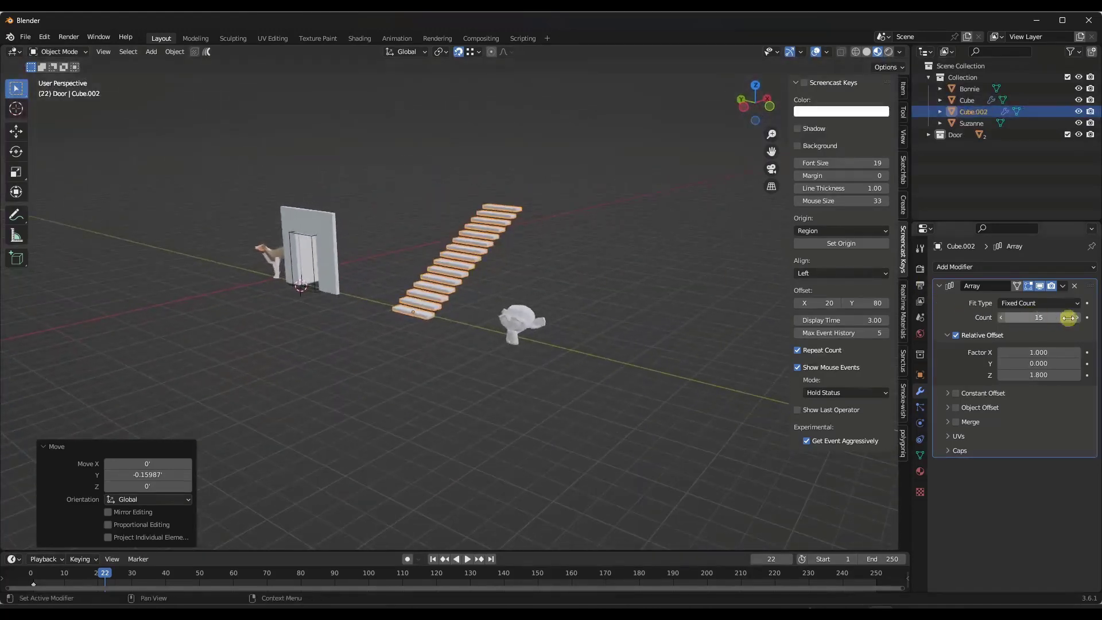
{"action": "left_click_drag", "start_coordinate": [1068, 318], "coordinate": [467, 246]}
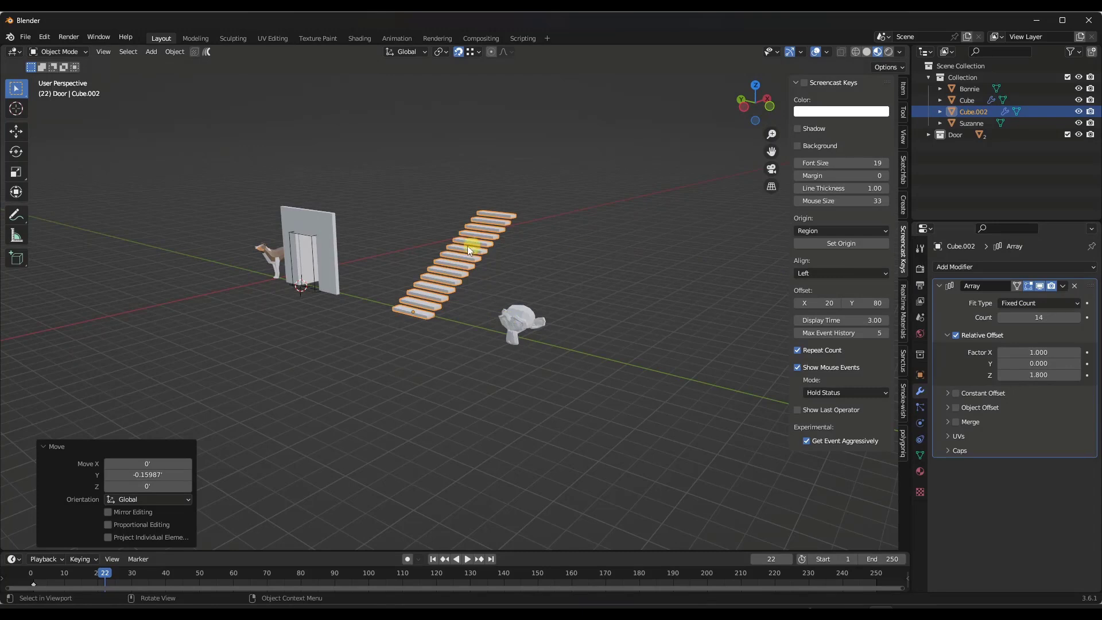
{"action": "scroll", "coordinate": [477, 262], "scroll_direction": "up", "scroll_amount": 6}
{"action": "middle_click_drag", "start_coordinate": [484, 265], "coordinate": [497, 264]}
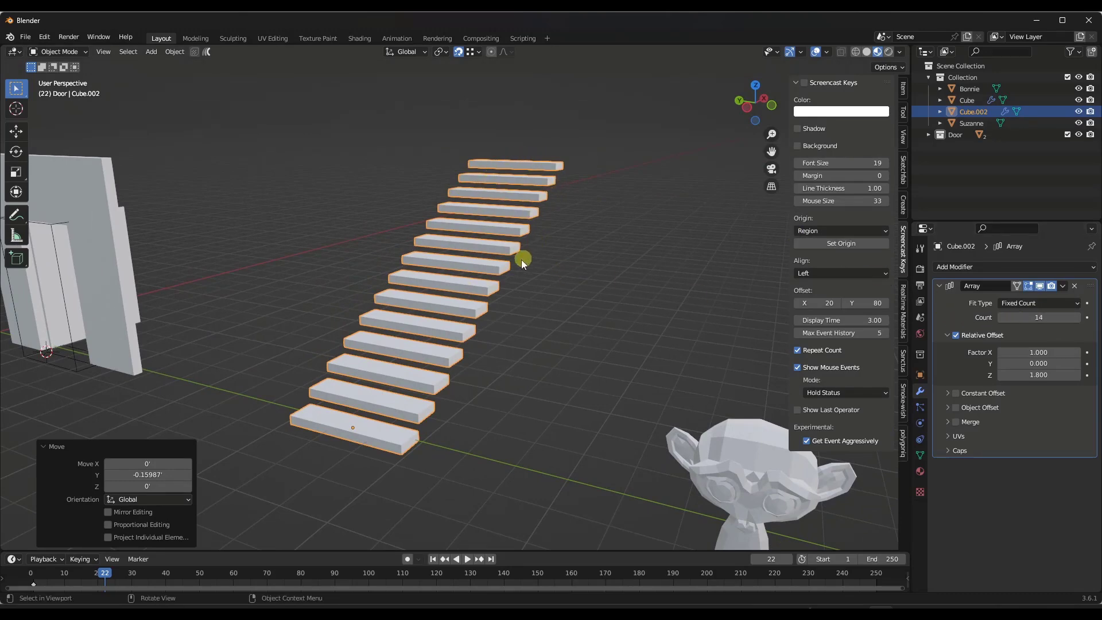
Add a Simple Deform modifier to the staircase, set to Bend around the Z axis with an angle of -360°.
{"action": "scroll", "coordinate": [521, 259], "scroll_direction": "down", "scroll_amount": 4}
{"action": "scroll", "coordinate": [459, 269], "scroll_direction": "up", "scroll_amount": 2}
{"action": "left_click", "coordinate": [1037, 266]}
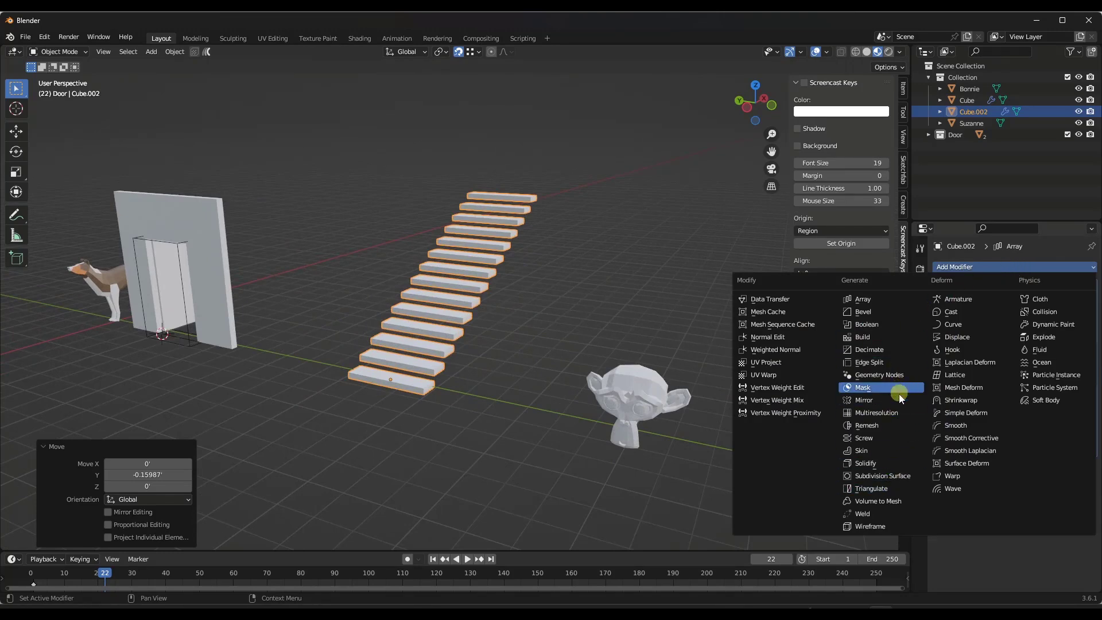
{"action": "left_click", "coordinate": [967, 412]}
{"action": "left_click_drag", "start_coordinate": [994, 495], "coordinate": [677, 315]}
{"action": "left_click", "coordinate": [1066, 526]}
{"action": "left_click", "coordinate": [995, 483]}
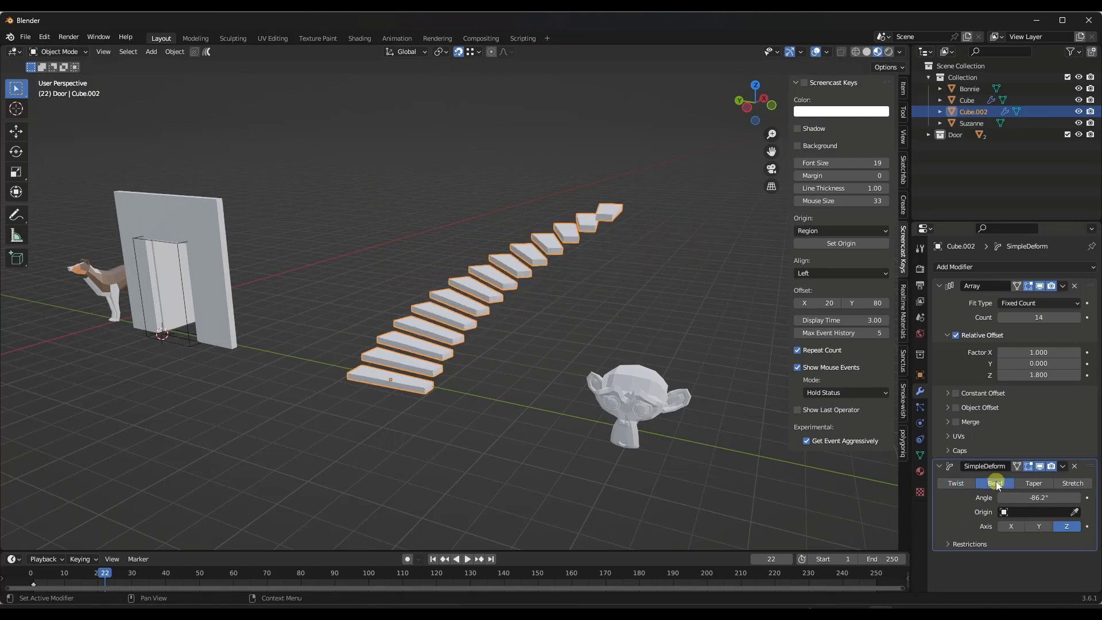
{"action": "left_click_drag", "start_coordinate": [1039, 497], "coordinate": [643, 329]}
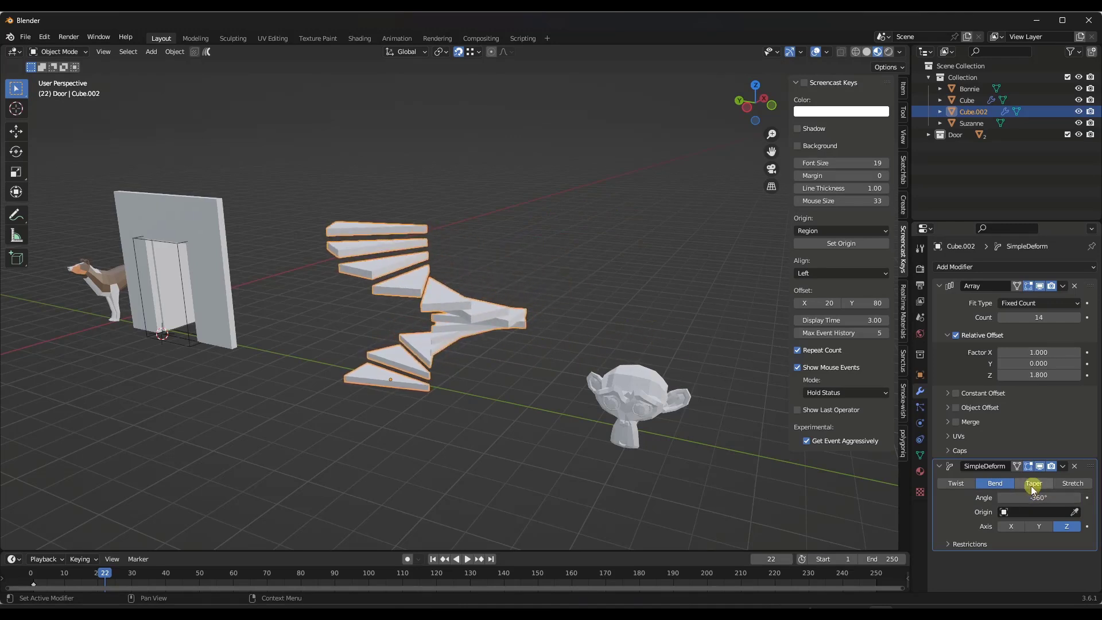
In Edit Mode, move the vertices at the inner end of the base tread about -0.24' along the global Y axis.
{"action": "middle_click_drag", "start_coordinate": [344, 319], "coordinate": [668, 317]}
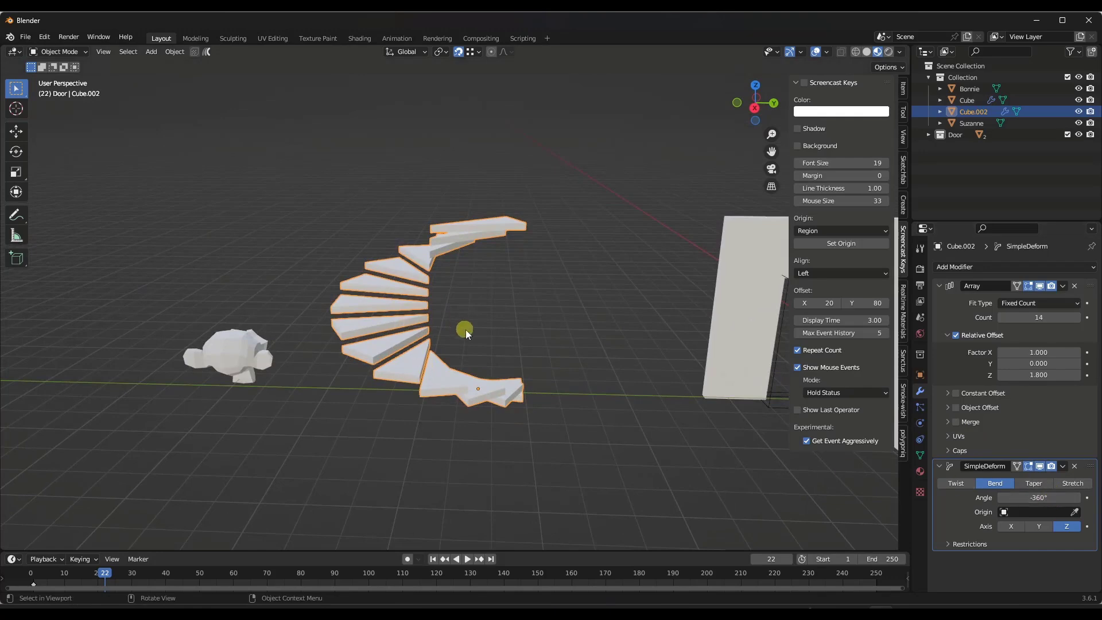
{"action": "scroll", "coordinate": [466, 329], "scroll_direction": "up", "scroll_amount": 5}
{"action": "middle_click_drag", "start_coordinate": [487, 397], "coordinate": [342, 401]}
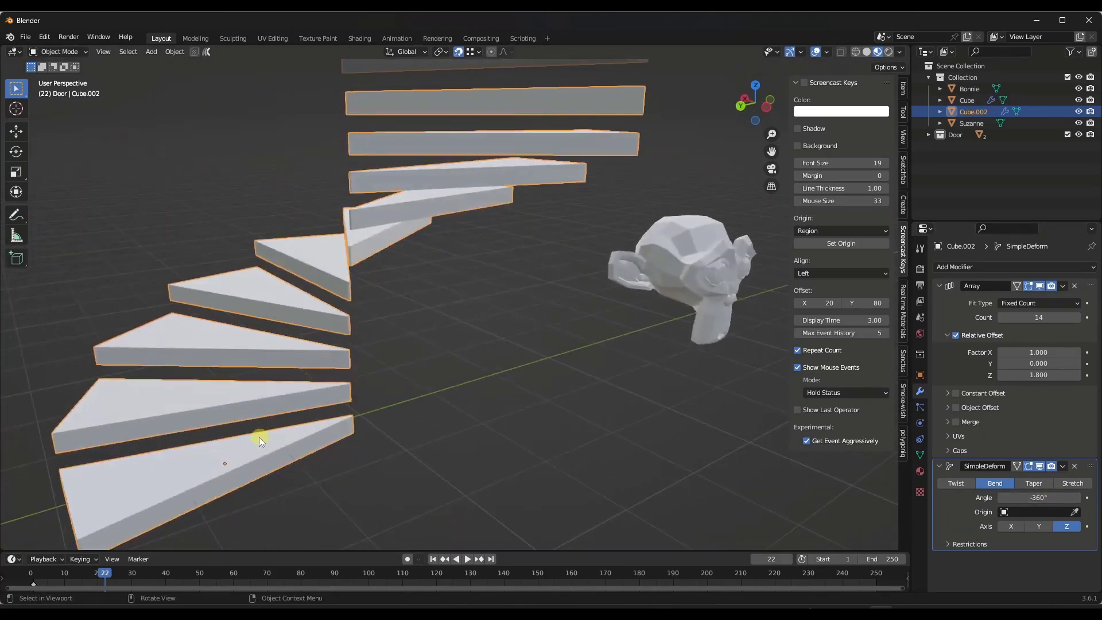
{"action": "scroll", "coordinate": [339, 431], "scroll_direction": "down", "scroll_amount": 2}
{"action": "scroll", "coordinate": [354, 422], "scroll_direction": "up", "scroll_amount": 2}
{"action": "key", "text": "Tab"}
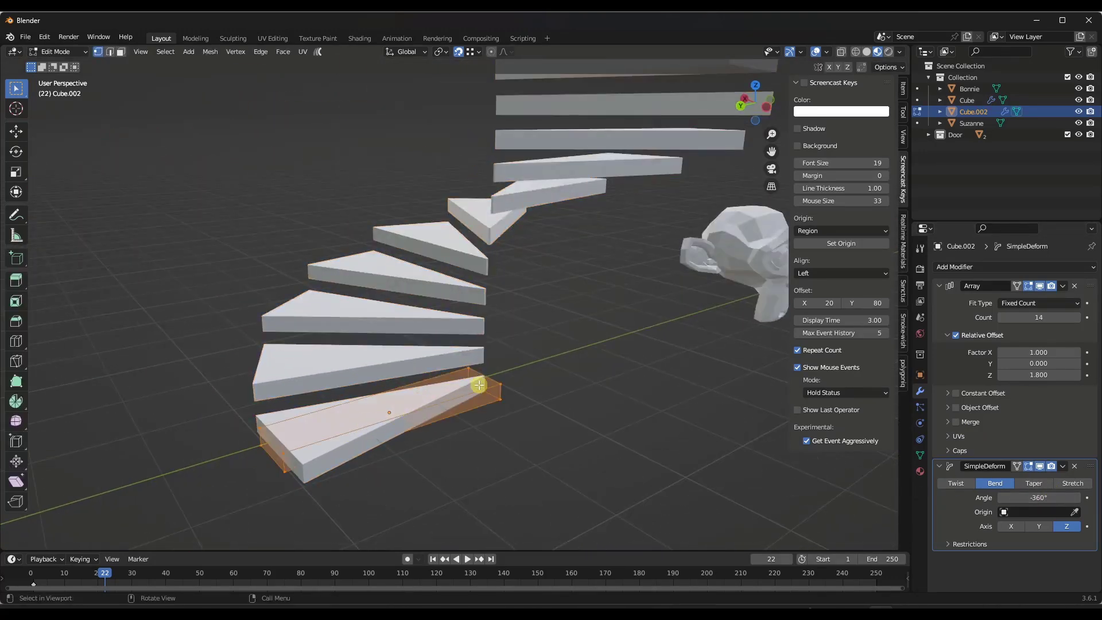
{"action": "left_click_drag", "start_coordinate": [529, 416], "coordinate": [456, 363]}
{"action": "key", "text": "g"}
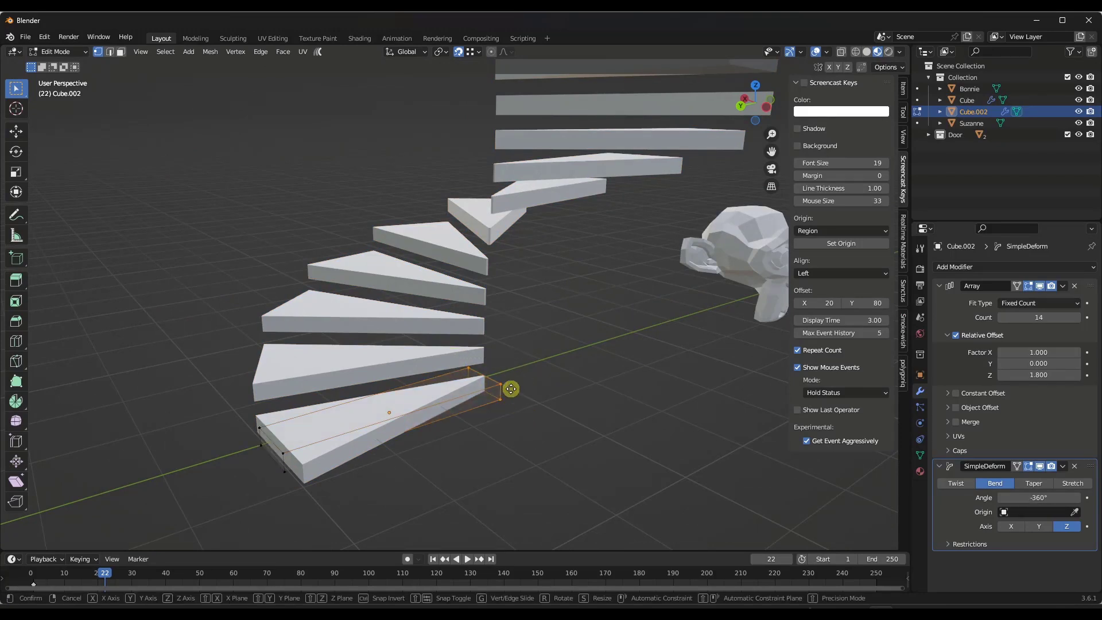
{"action": "key", "text": "y"}
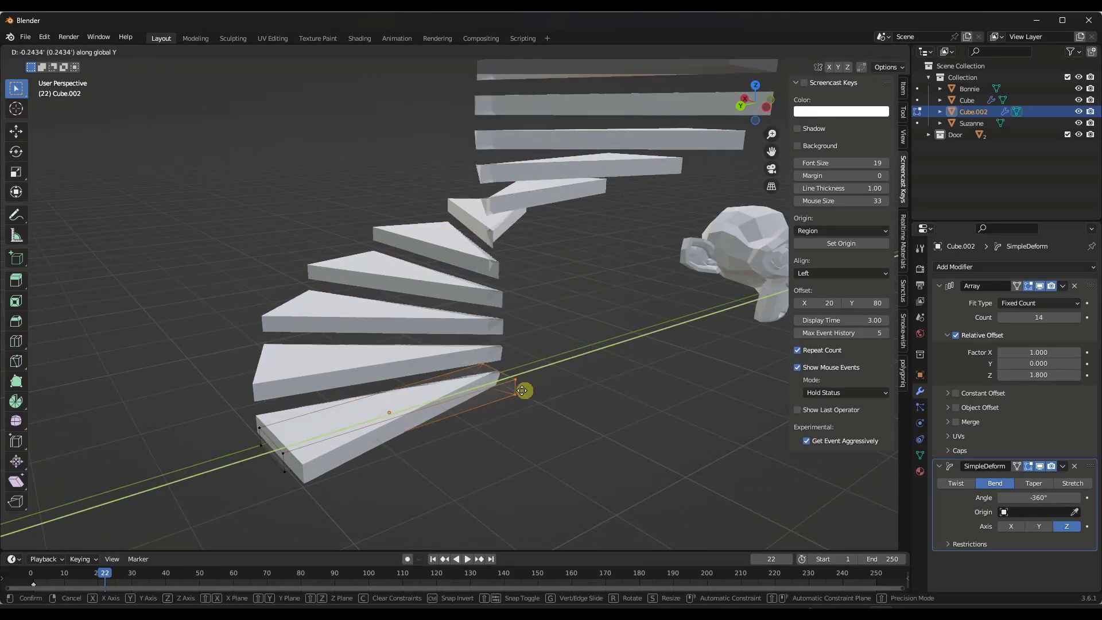
{"action": "left_click", "coordinate": [523, 393]}
Shorten the base tread by moving its inner-end vertices about 1.18' along the global Y axis.
{"action": "middle_click_drag", "start_coordinate": [546, 394], "coordinate": [484, 364]}
{"action": "left_click_drag", "start_coordinate": [450, 352], "coordinate": [510, 419]}
{"action": "key", "text": "g"}
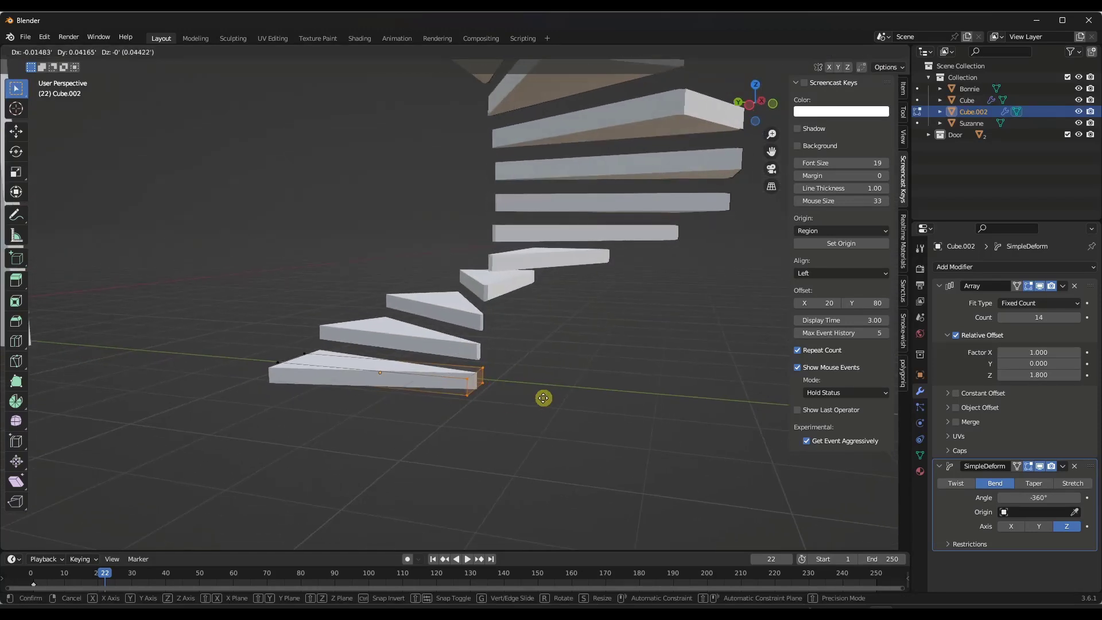
{"action": "key", "text": "y"}
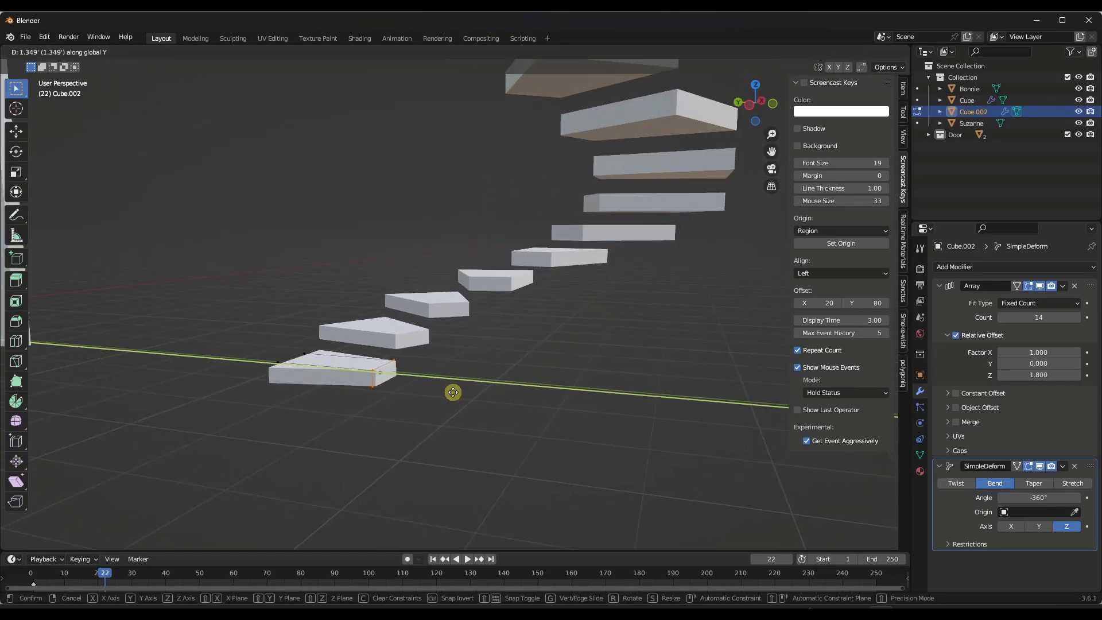
{"action": "left_click", "coordinate": [463, 401]}
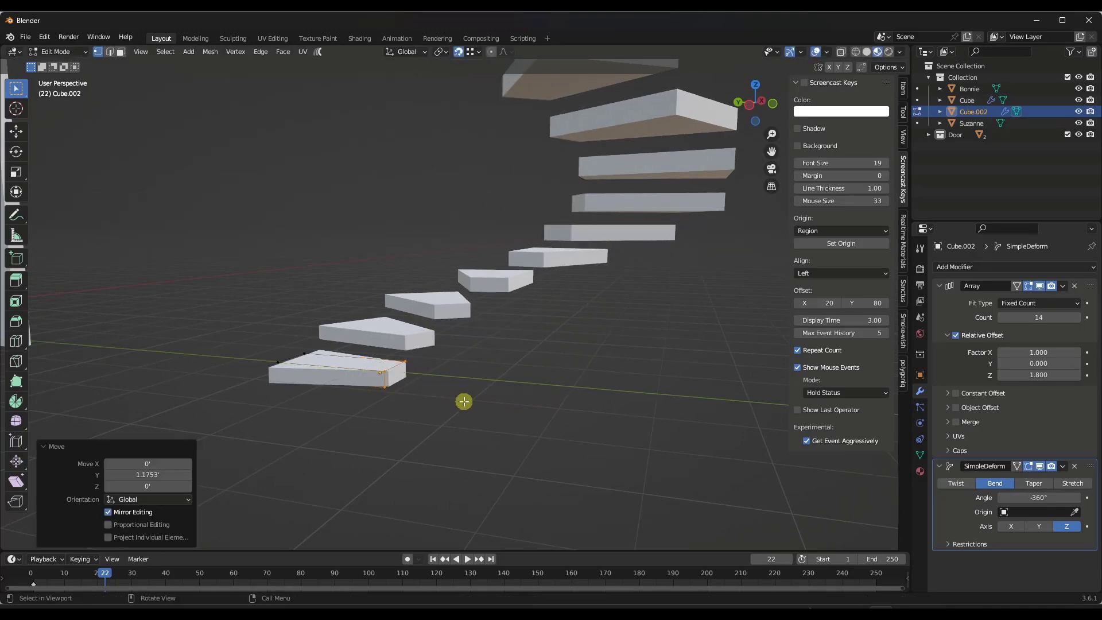
Return the staircase to Object Mode and examine its tapered, bent treads from several angles.
{"action": "middle_click_drag", "start_coordinate": [462, 401], "coordinate": [448, 337]}
{"action": "scroll", "coordinate": [442, 387], "scroll_direction": "down", "scroll_amount": 4}
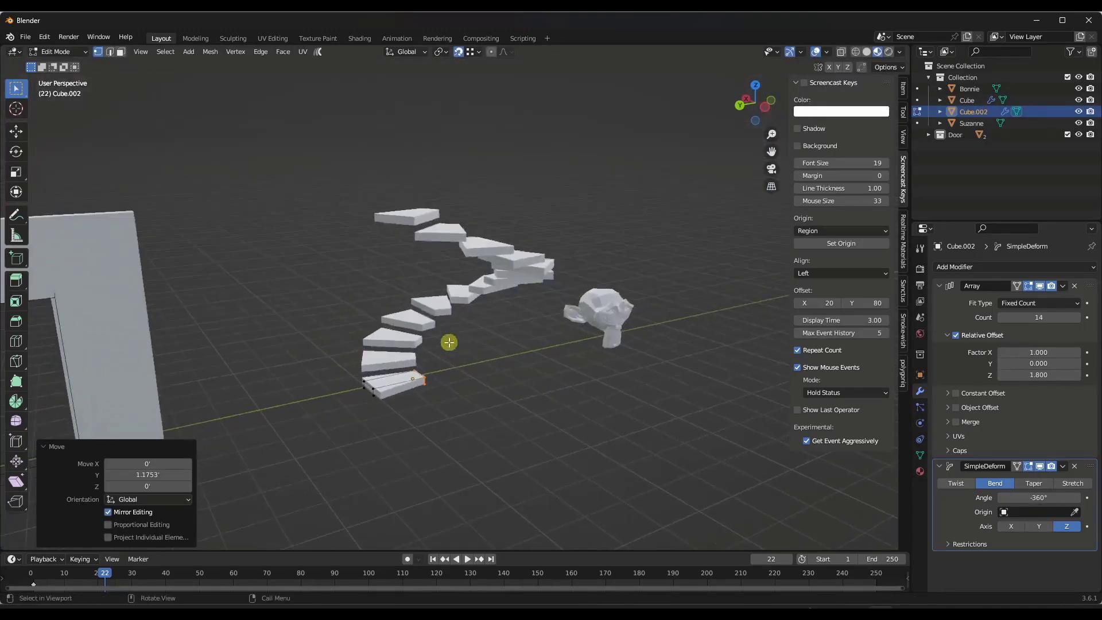
{"action": "key", "text": "Tab"}
{"action": "scroll", "coordinate": [505, 263], "scroll_direction": "up", "scroll_amount": 3}
{"action": "scroll", "coordinate": [504, 267], "scroll_direction": "down", "scroll_amount": 3}
{"action": "middle_click_drag", "start_coordinate": [504, 271], "coordinate": [482, 283]}
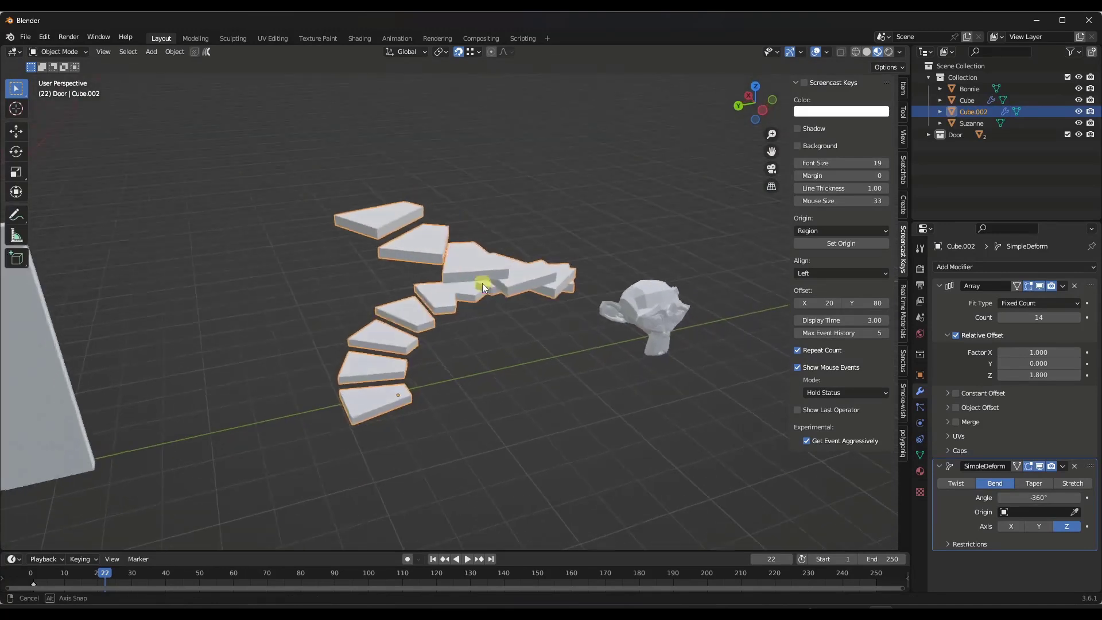
{"action": "scroll", "coordinate": [482, 282], "scroll_direction": "up", "scroll_amount": 2}
{"action": "left_click_drag", "start_coordinate": [1071, 314], "coordinate": [477, 312]}
{"action": "middle_click_drag", "start_coordinate": [477, 312], "coordinate": [597, 300]}
Add a Subdivision Surface modifier to the Suzanne monkey head and set its viewport level to 2.
{"action": "left_click", "coordinate": [487, 311]}
{"action": "scroll", "coordinate": [482, 319], "scroll_direction": "up", "scroll_amount": 5}
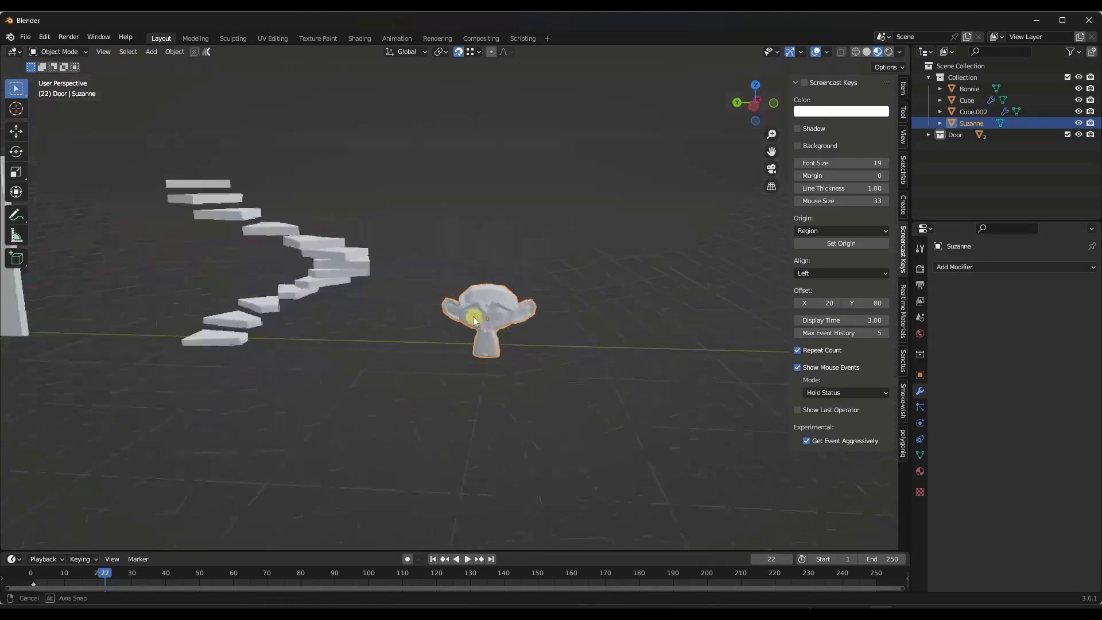
{"action": "scroll", "coordinate": [494, 325], "scroll_direction": "up", "scroll_amount": 3}
{"action": "left_click", "coordinate": [975, 268]}
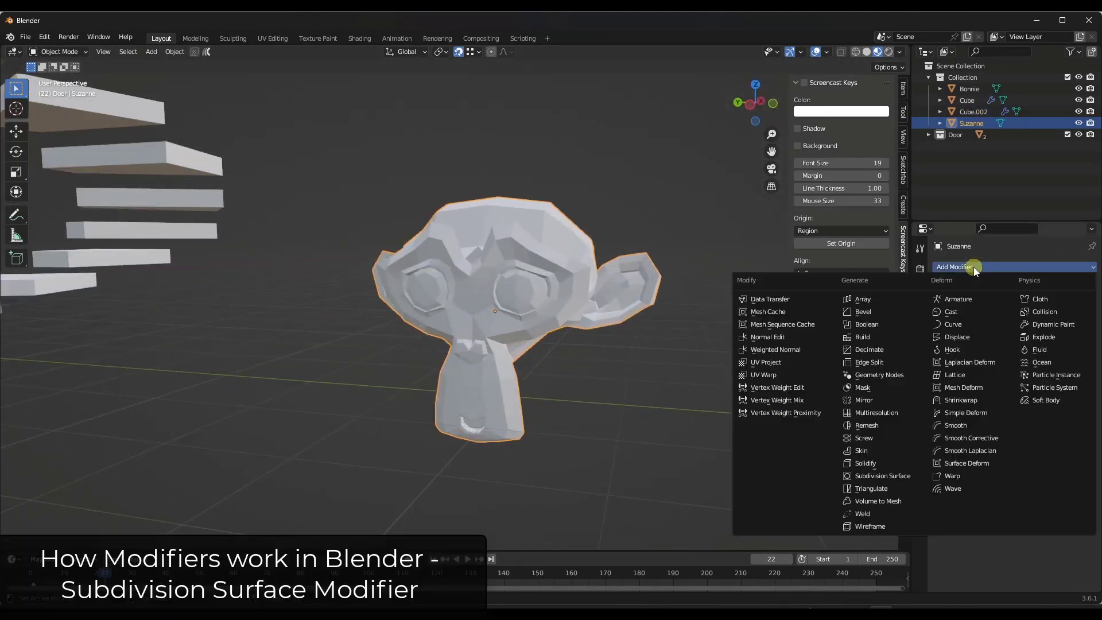
{"action": "left_click", "coordinate": [896, 476]}
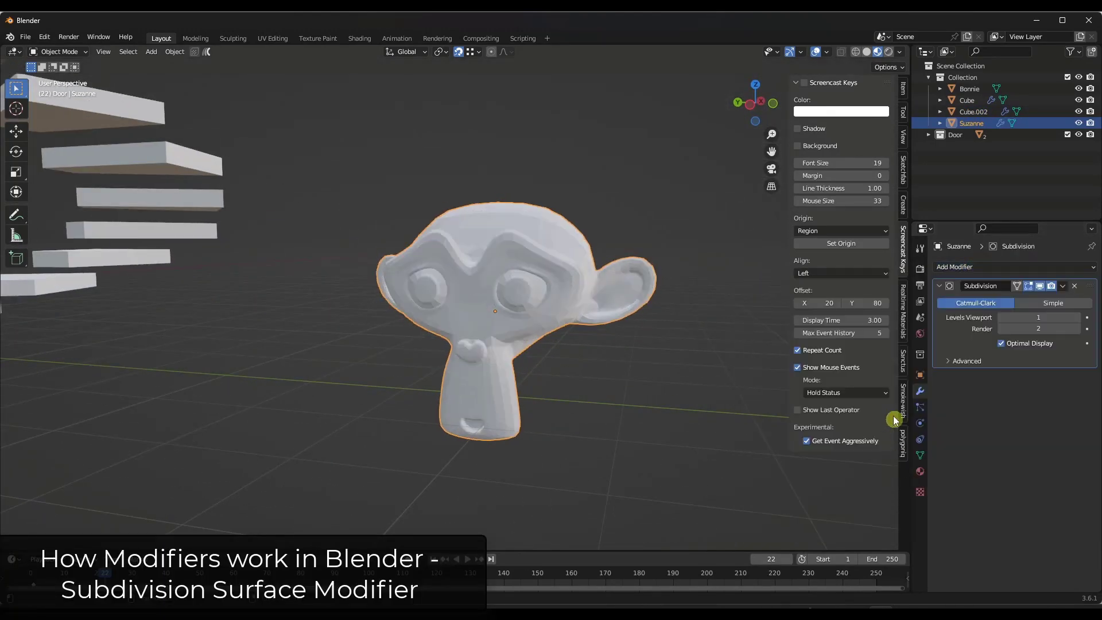
{"action": "left_click", "coordinate": [1077, 317]}
{"action": "middle_click_drag", "start_coordinate": [508, 325], "coordinate": [543, 290]}
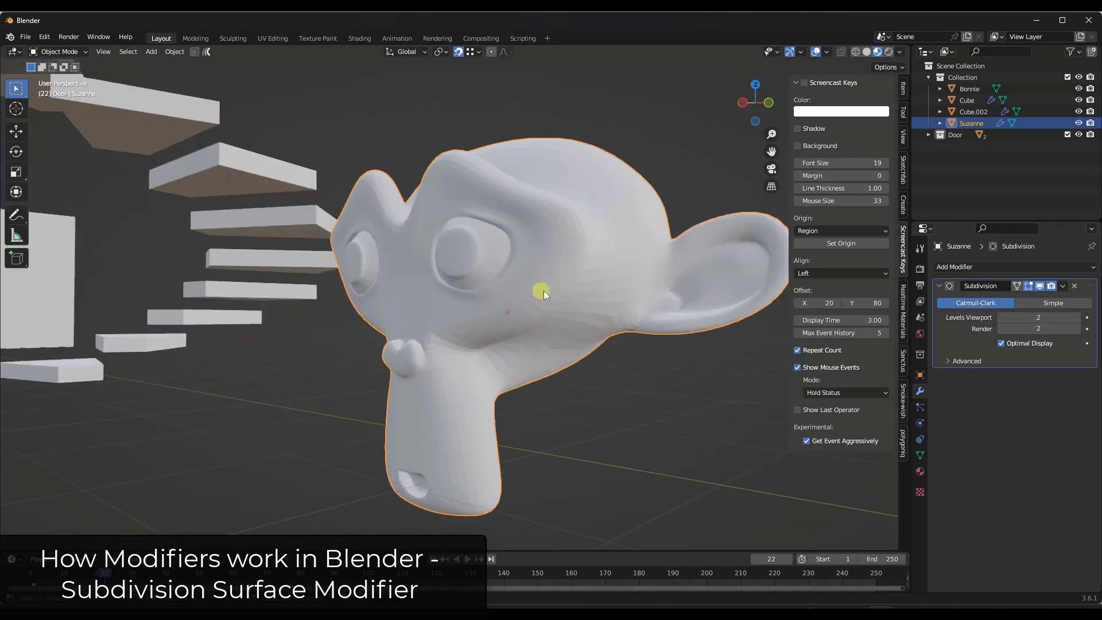
{"action": "scroll", "coordinate": [537, 263], "scroll_direction": "down", "scroll_amount": 3}
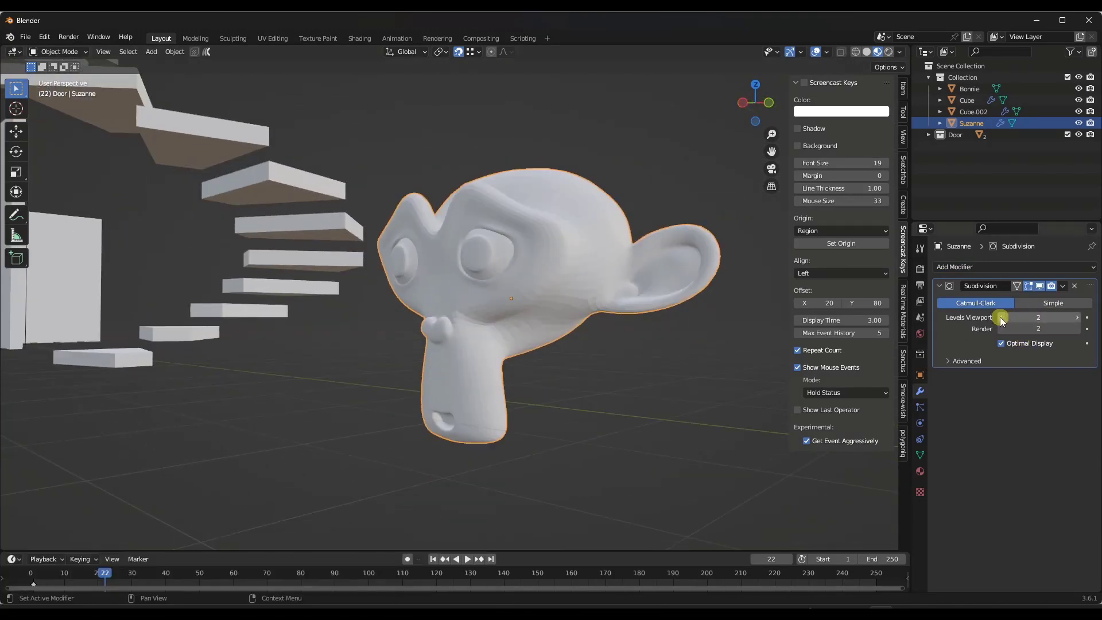
Compare the monkey head at viewport subdivision levels 1 and 2, and with the modifier's viewport display off and on.
{"action": "left_click", "coordinate": [1001, 317]}
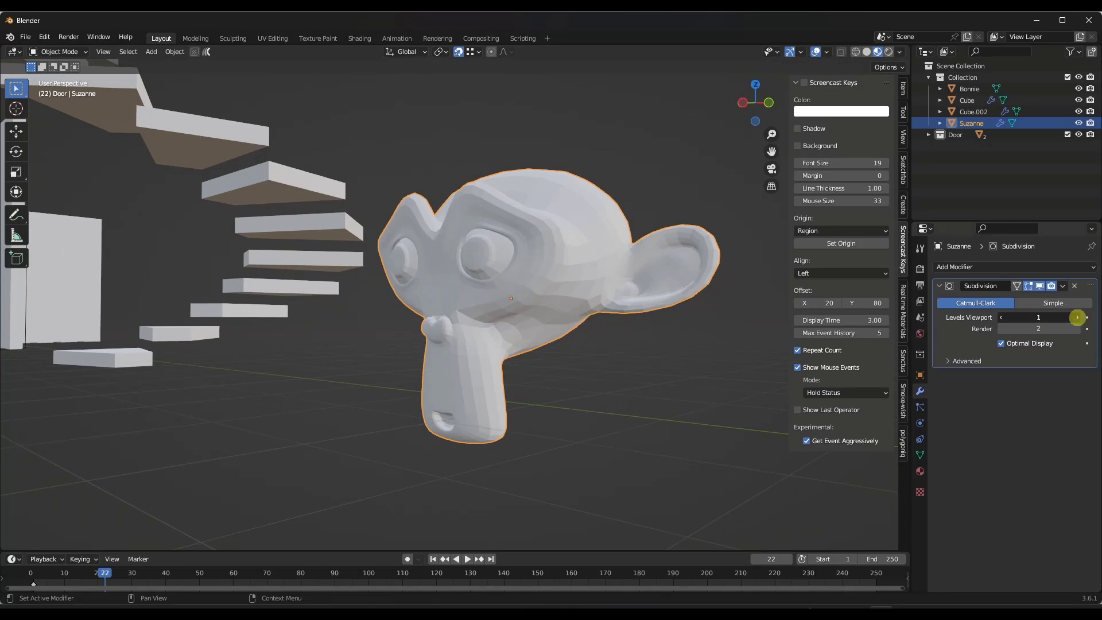
{"action": "left_click", "coordinate": [1077, 318]}
{"action": "left_click", "coordinate": [1039, 286]}
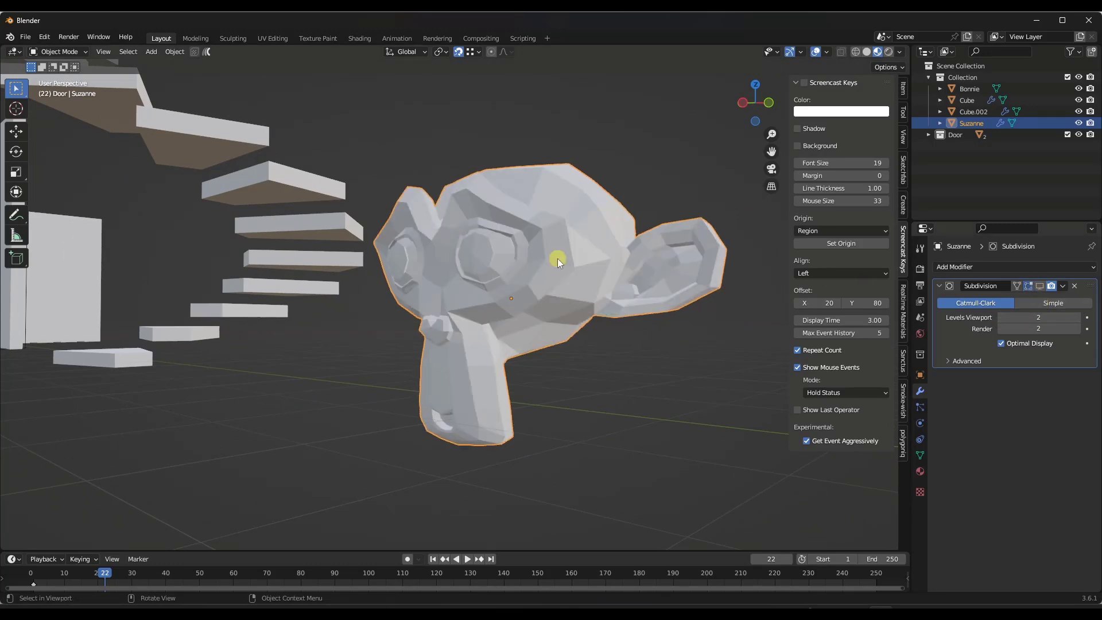
{"action": "key", "text": "Tab"}
{"action": "key", "text": "Tab"}
{"action": "left_click", "coordinate": [1040, 286]}
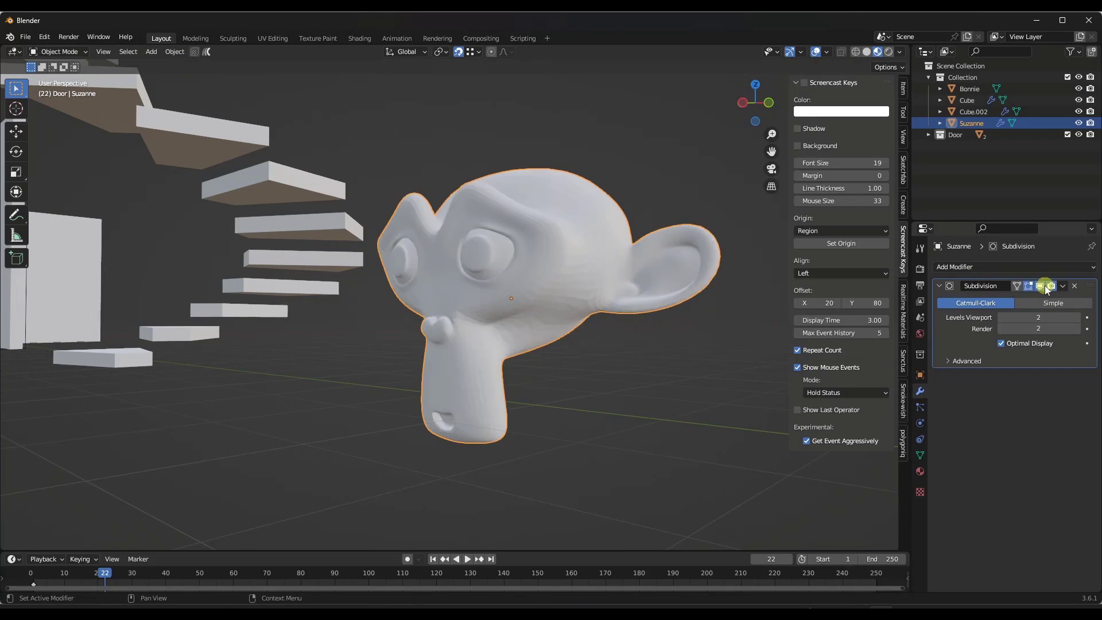
{"action": "middle_click_drag", "start_coordinate": [469, 305], "coordinate": [494, 309]}
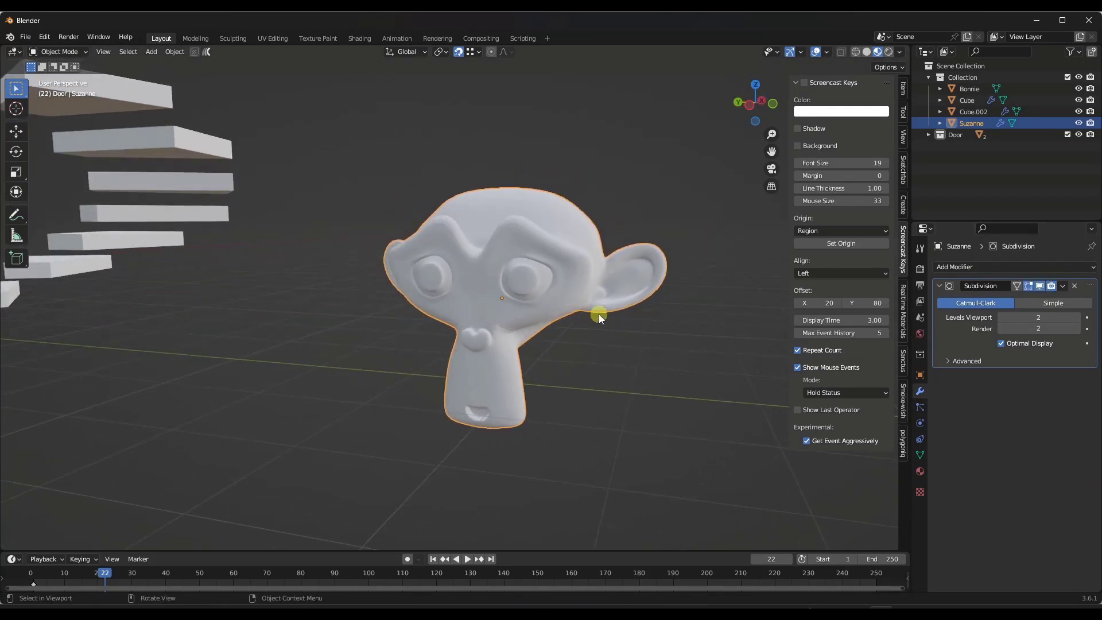
{"action": "middle_click_drag", "start_coordinate": [600, 319], "coordinate": [503, 286]}
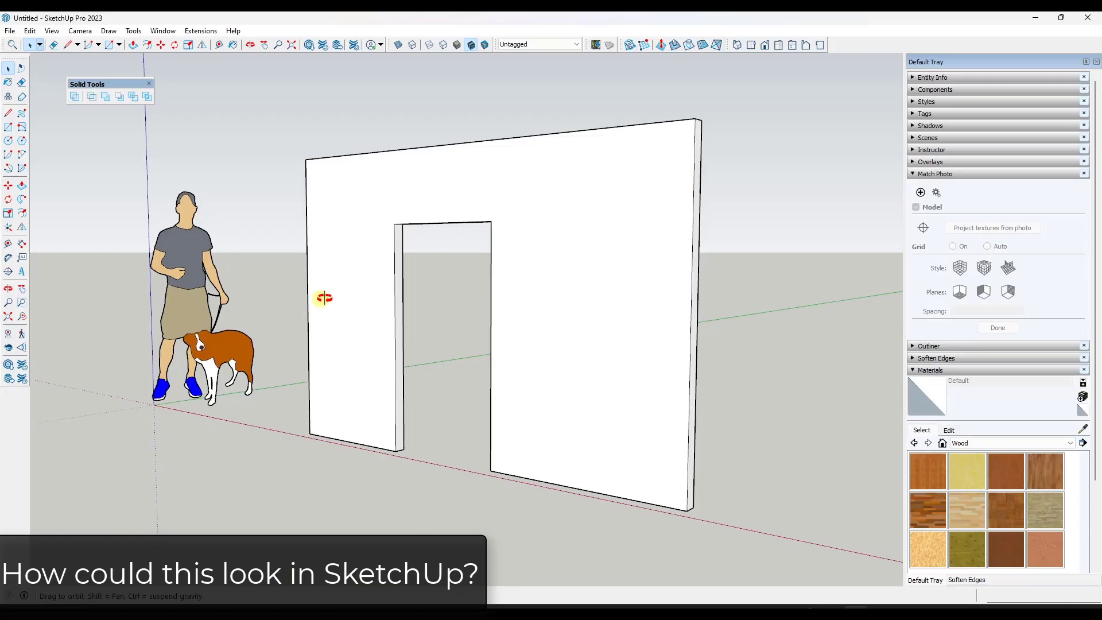
Switch to SketchUp, draw an upright rectangle on the wall face beside the door opening, and Push/Pull it outward into a box.
{"action": "mouse_move", "coordinate": [319, 295]}
{"action": "left_mouse_down"}
{"action": "mouse_move", "coordinate": [581, 293]}
{"action": "mouse_move", "coordinate": [381, 283]}
{"action": "mouse_move", "coordinate": [642, 293]}
{"action": "left_mouse_up"}
{"action": "key", "text": "space"}
{"action": "scroll", "coordinate": [608, 295], "scroll_direction": "up", "scroll_amount": 5}
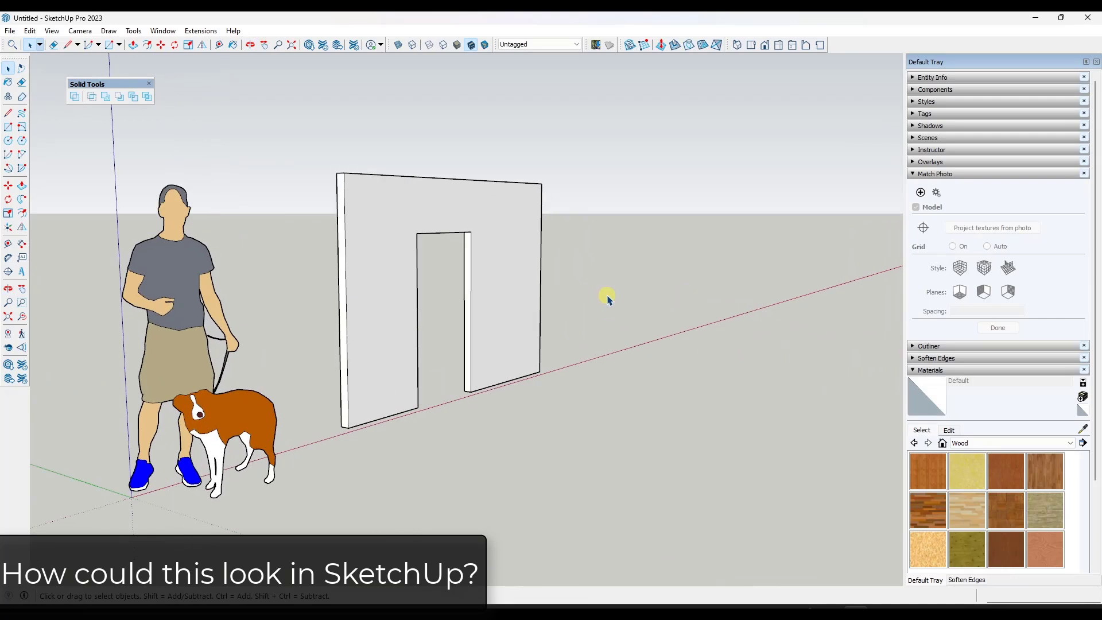
{"action": "scroll", "coordinate": [575, 298], "scroll_direction": "down", "scroll_amount": 3}
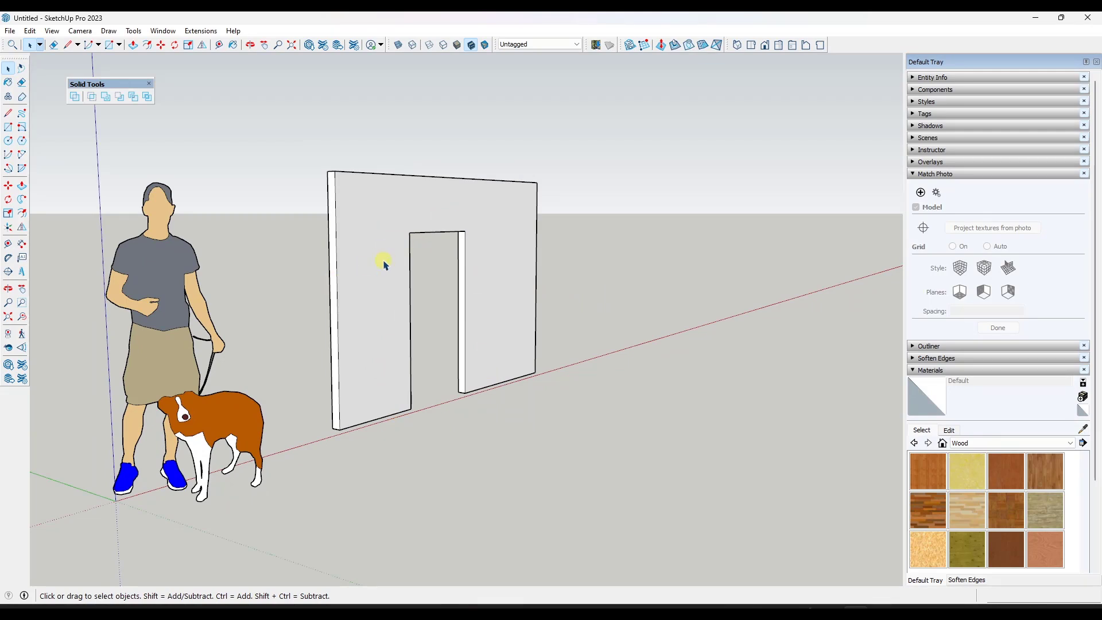
{"action": "scroll", "coordinate": [498, 256], "scroll_direction": "up", "scroll_amount": 2}
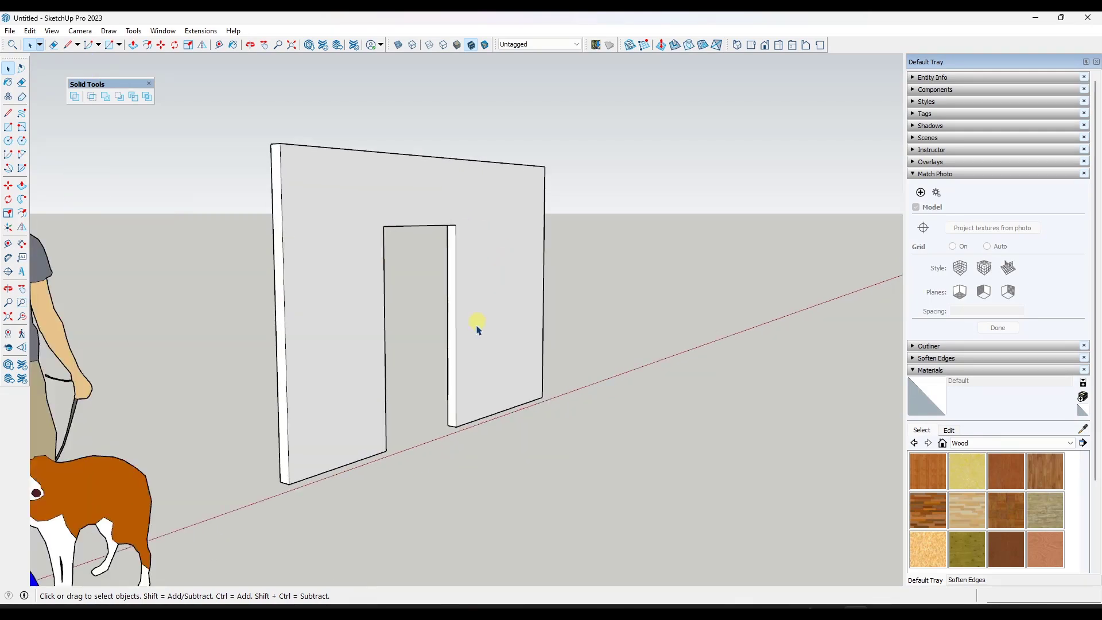
{"action": "key", "text": "r"}
{"action": "left_click", "coordinate": [487, 359]}
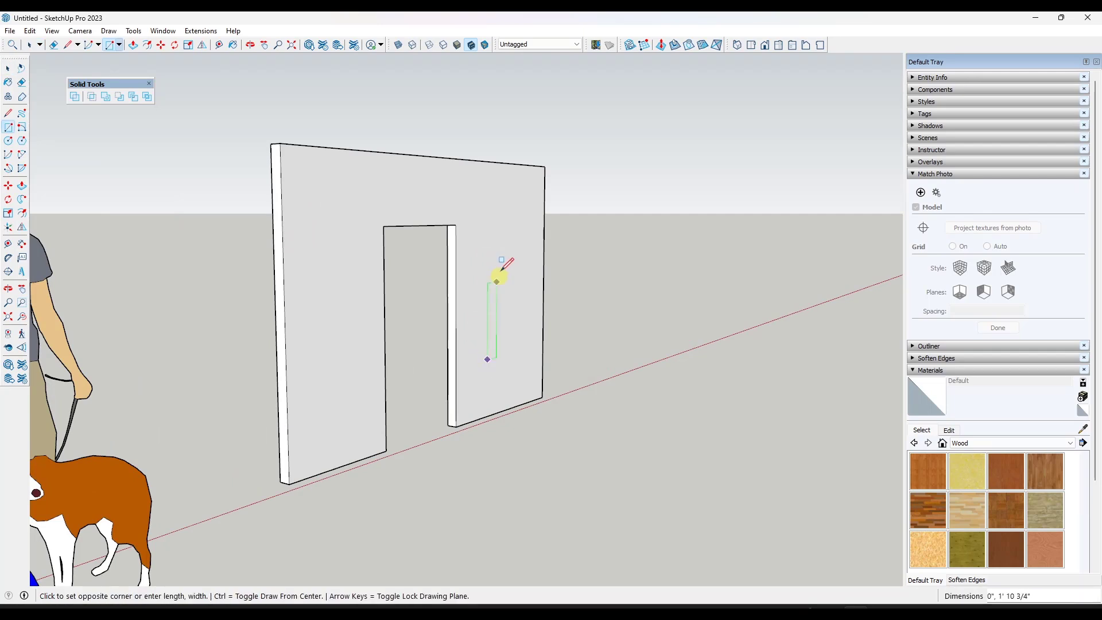
{"action": "left_click", "coordinate": [533, 207]}
{"action": "key", "text": "space"}
{"action": "key", "text": "p"}
{"action": "left_click", "coordinate": [513, 248]}
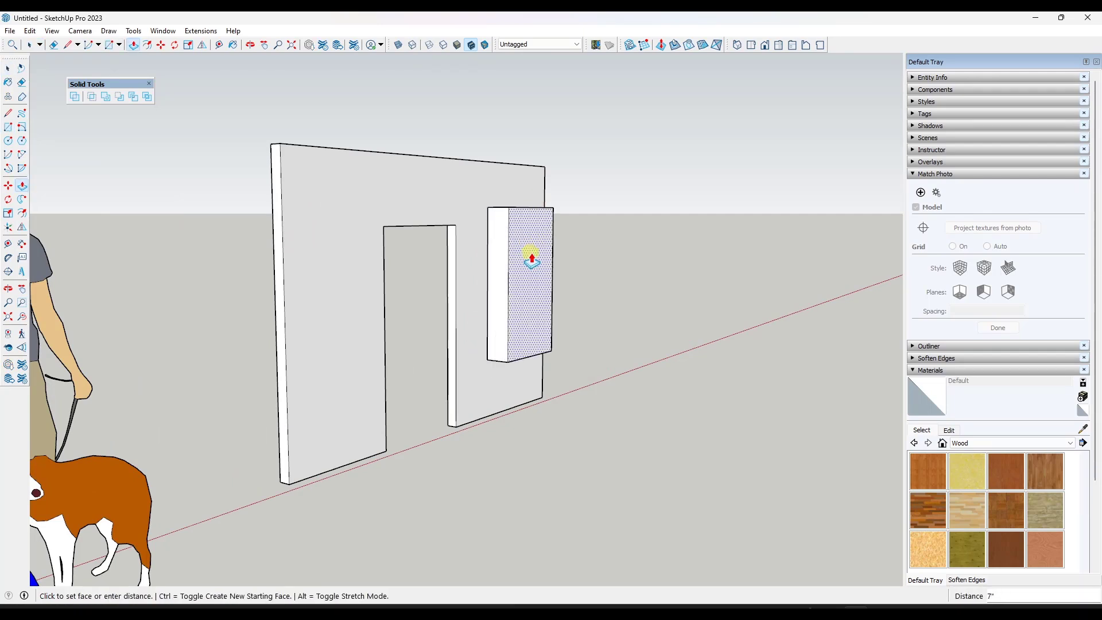
{"action": "left_click", "coordinate": [561, 258]}
Select the whole box on the wall and make it a group.
{"action": "key", "text": "space"}
{"action": "triple_click", "coordinate": [561, 258]}
{"action": "right_click", "coordinate": [561, 254]}
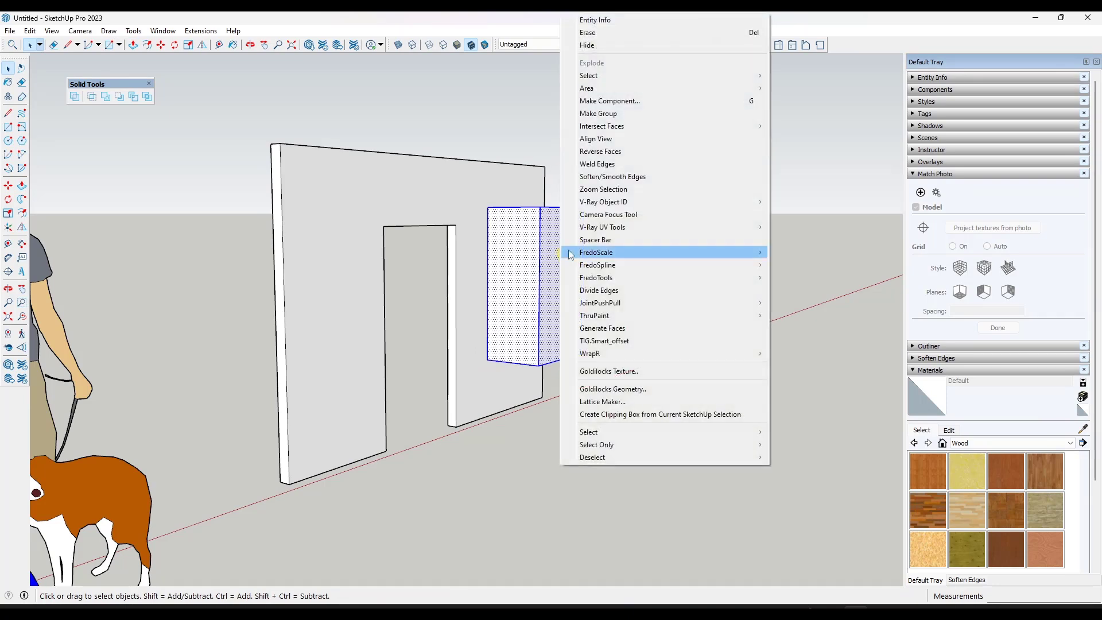
{"action": "left_click", "coordinate": [619, 114]}
Move the grouped box back so that it passes through the wall.
{"action": "middle_click_drag", "start_coordinate": [547, 219], "coordinate": [505, 185]}
{"action": "key", "text": "m"}
{"action": "left_click", "coordinate": [531, 197]}
{"action": "left_click", "coordinate": [505, 191]}
{"action": "key", "text": "space"}
Subtract the grouped box from the wall with Solid Tools to cut a window opening beside the door.
{"action": "left_click", "coordinate": [493, 190]}
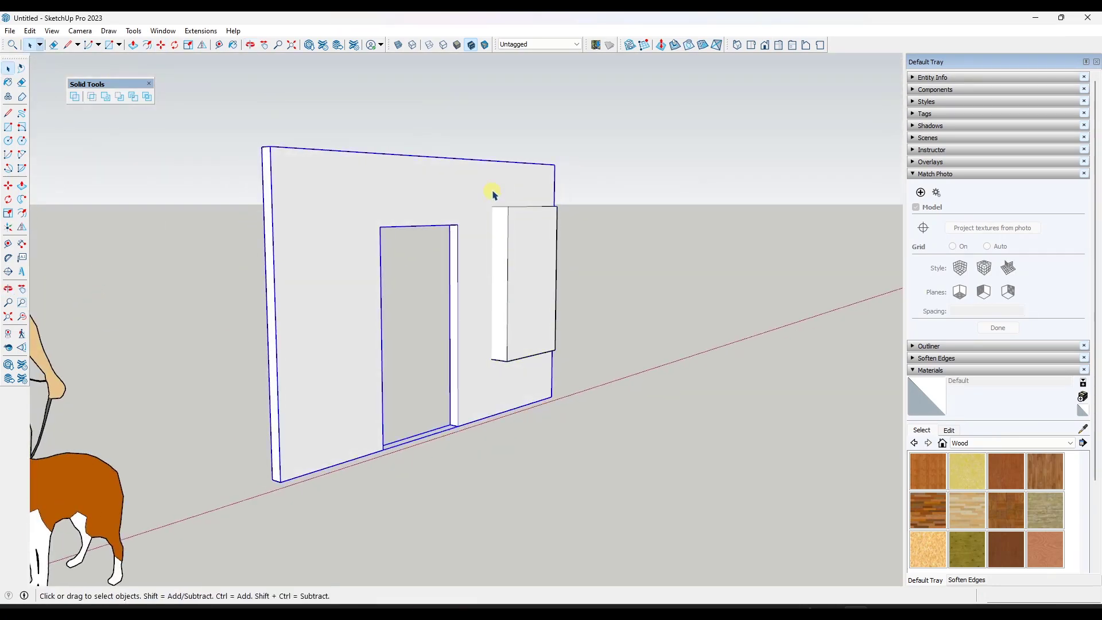
{"action": "scroll", "coordinate": [595, 208], "scroll_direction": "up", "scroll_amount": 2}
{"action": "left_click", "coordinate": [688, 209]}
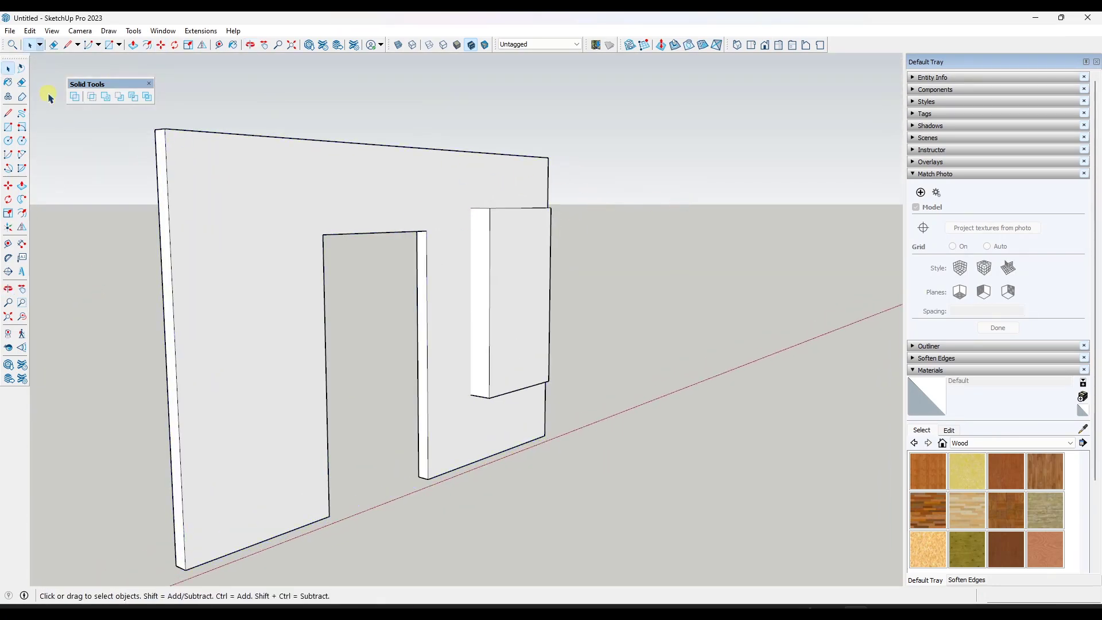
{"action": "left_click", "coordinate": [119, 97]}
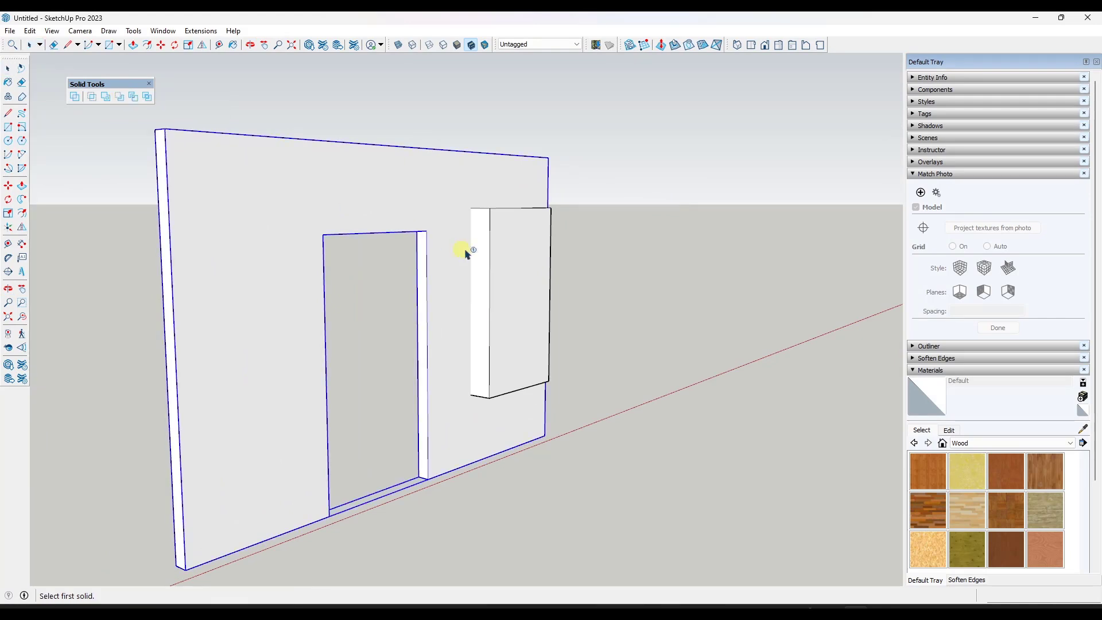
{"action": "left_click", "coordinate": [512, 248]}
{"action": "left_click", "coordinate": [451, 202]}
{"action": "middle_click_drag", "start_coordinate": [600, 286], "coordinate": [635, 266]}
{"action": "key", "text": "space"}
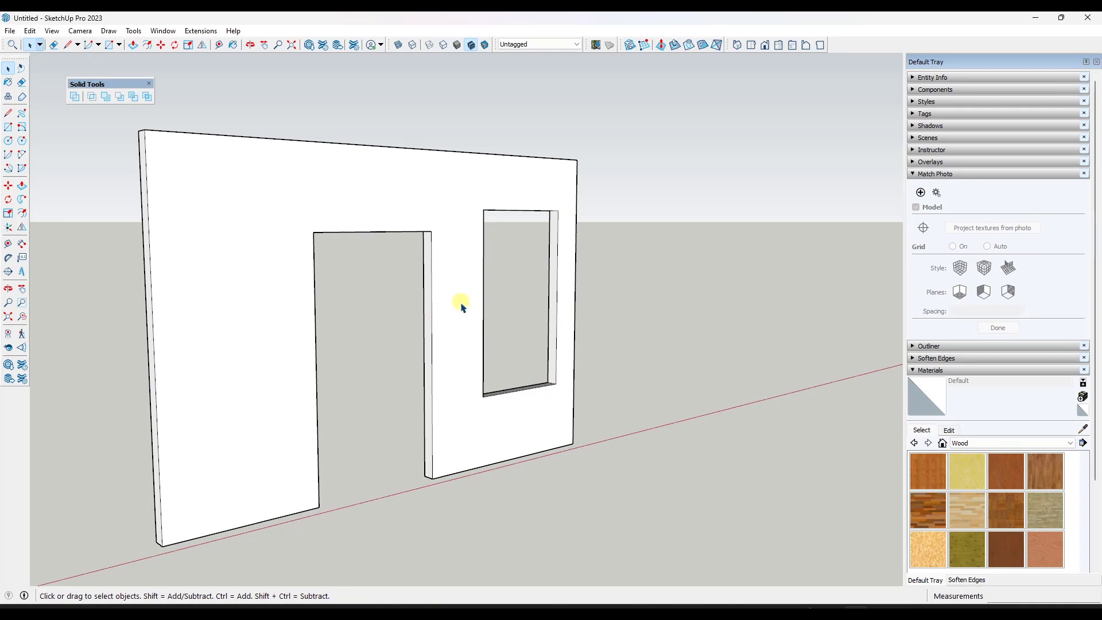
Examine the wall and its door and window openings.
{"action": "mouse_move", "coordinate": [497, 320]}
{"action": "middle_mouse_down"}
{"action": "mouse_move", "coordinate": [516, 315]}
{"action": "mouse_move", "coordinate": [505, 315]}
{"action": "middle_mouse_up"}
{"action": "key", "text": "o"}
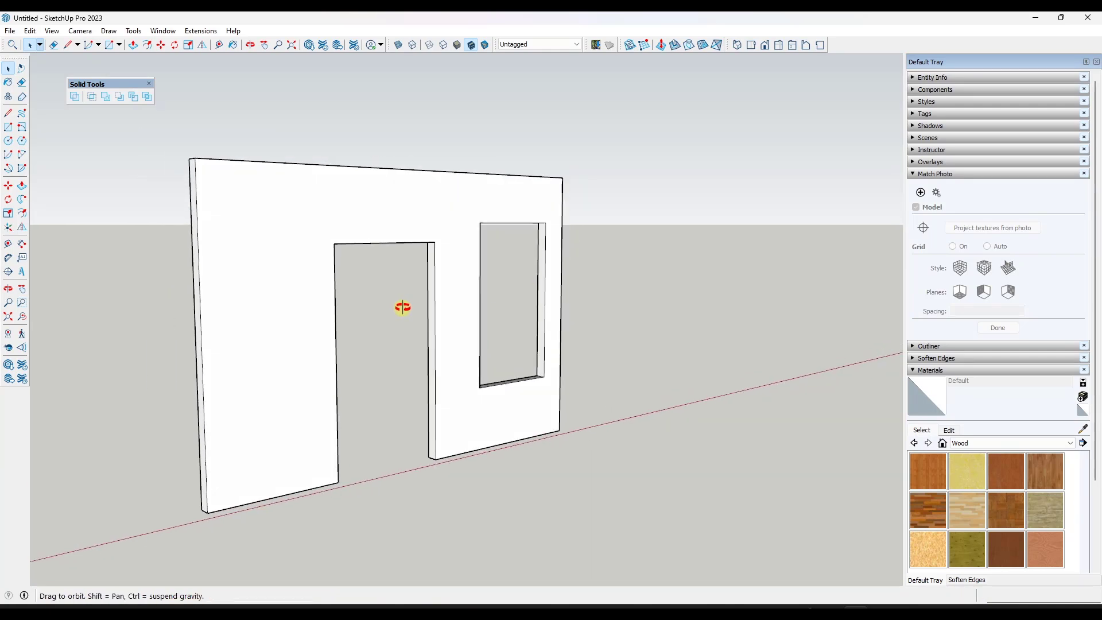
{"action": "left_click_drag", "start_coordinate": [401, 307], "coordinate": [404, 303]}
{"action": "key", "text": "space"}
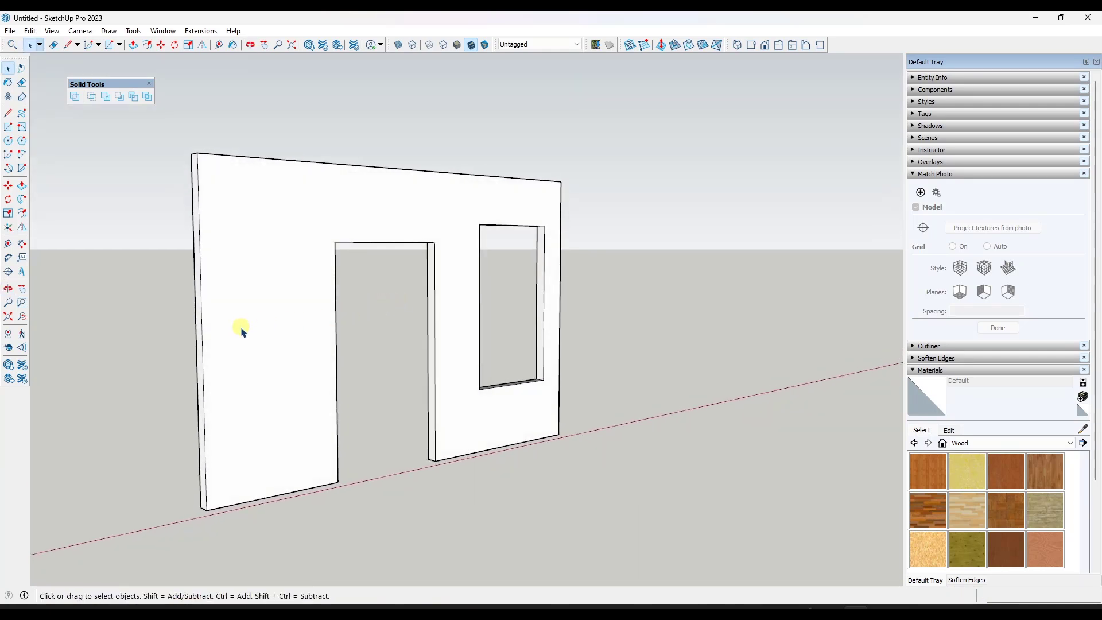
{"action": "scroll", "coordinate": [126, 295], "scroll_direction": "down", "scroll_amount": 2}
{"action": "scroll", "coordinate": [677, 253], "scroll_direction": "up", "scroll_amount": 3}
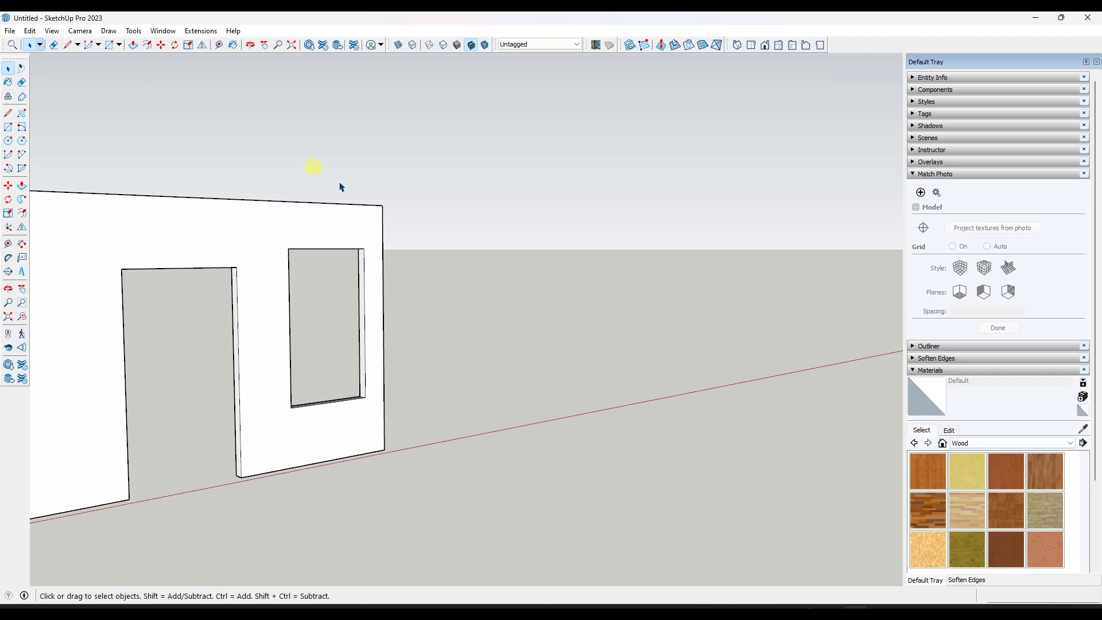
Draw a rectangle on the ground beyond the wall's window end and Push/Pull it up into a box.
{"action": "scroll", "coordinate": [492, 327], "scroll_direction": "down", "scroll_amount": 2}
{"action": "middle_click_drag", "start_coordinate": [491, 327], "coordinate": [509, 352]}
{"action": "key", "text": "r"}
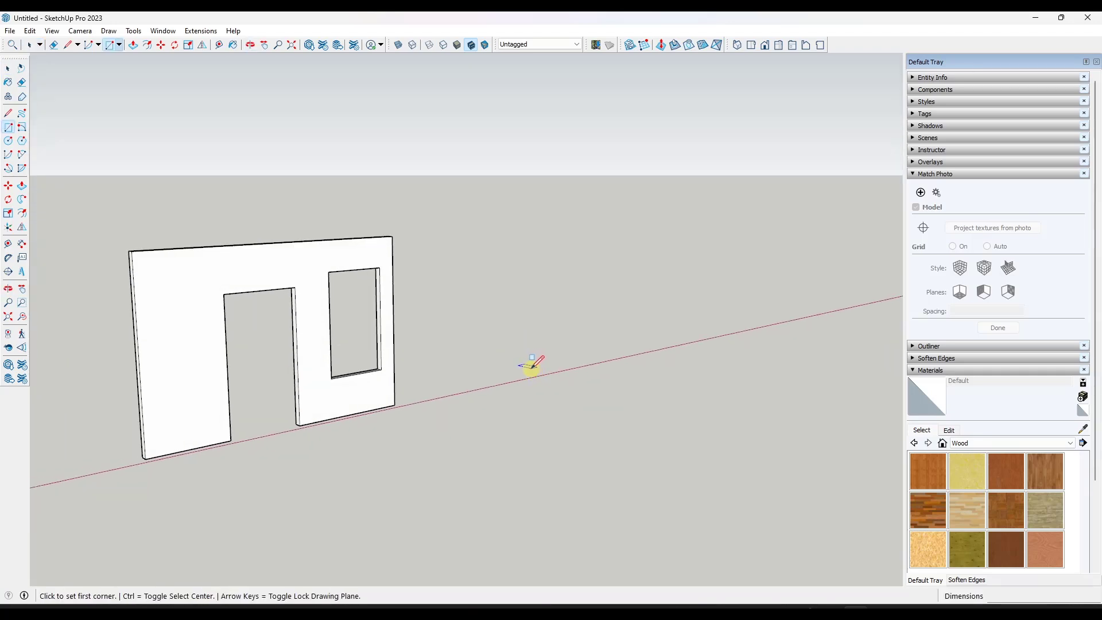
{"action": "left_click", "coordinate": [533, 368]}
{"action": "left_click", "coordinate": [550, 343]}
{"action": "key", "text": "p"}
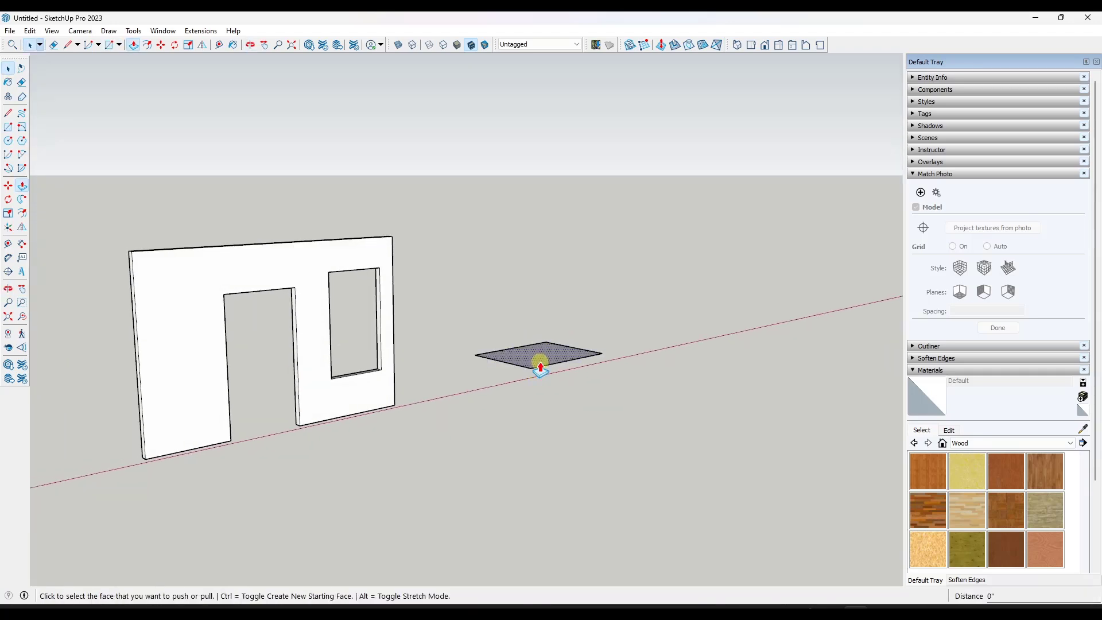
{"action": "left_click", "coordinate": [539, 361]}
{"action": "left_click", "coordinate": [539, 310]}
{"action": "key", "text": "space"}
Select all of the new ground box's geometry and make it a group.
{"action": "middle_click_drag", "start_coordinate": [691, 305], "coordinate": [574, 301]}
{"action": "triple_click", "coordinate": [552, 359]}
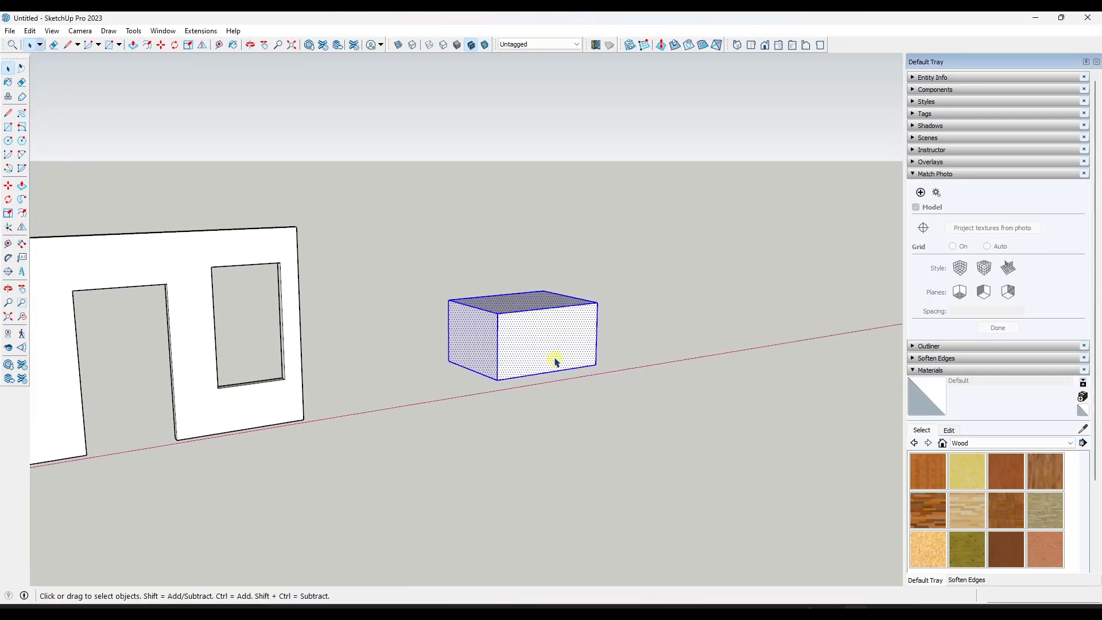
{"action": "right_click", "coordinate": [544, 343]}
{"action": "left_click", "coordinate": [594, 110]}
Show the Bevel extension's toolbar for working on the grouped box.
{"action": "right_click", "coordinate": [856, 45]}
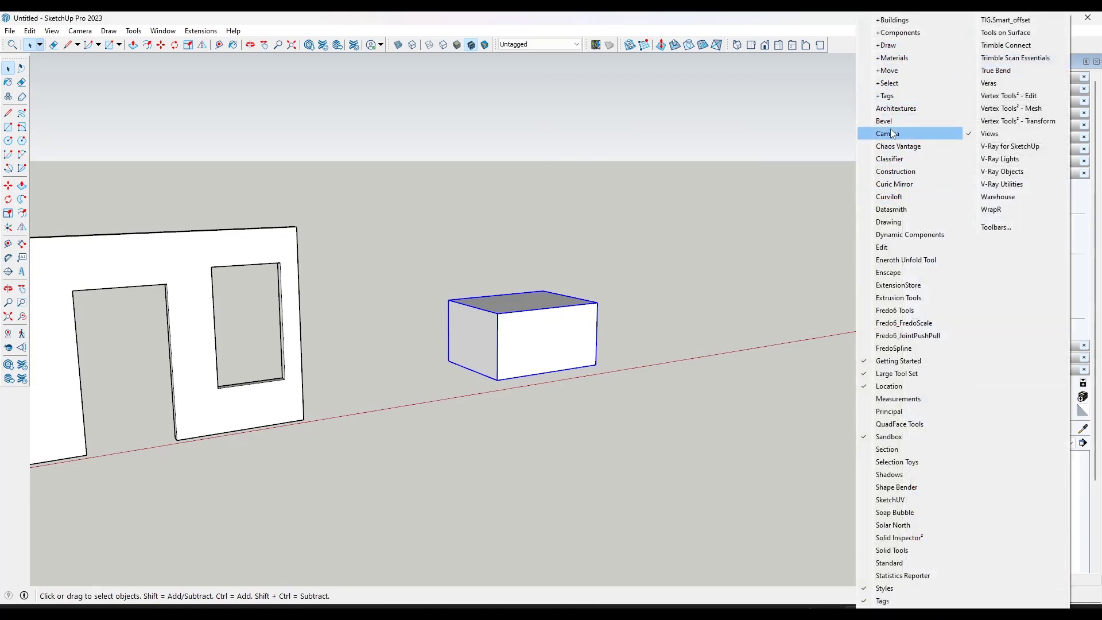
{"action": "left_click", "coordinate": [878, 121]}
{"action": "scroll", "coordinate": [579, 345], "scroll_direction": "up", "scroll_amount": 5}
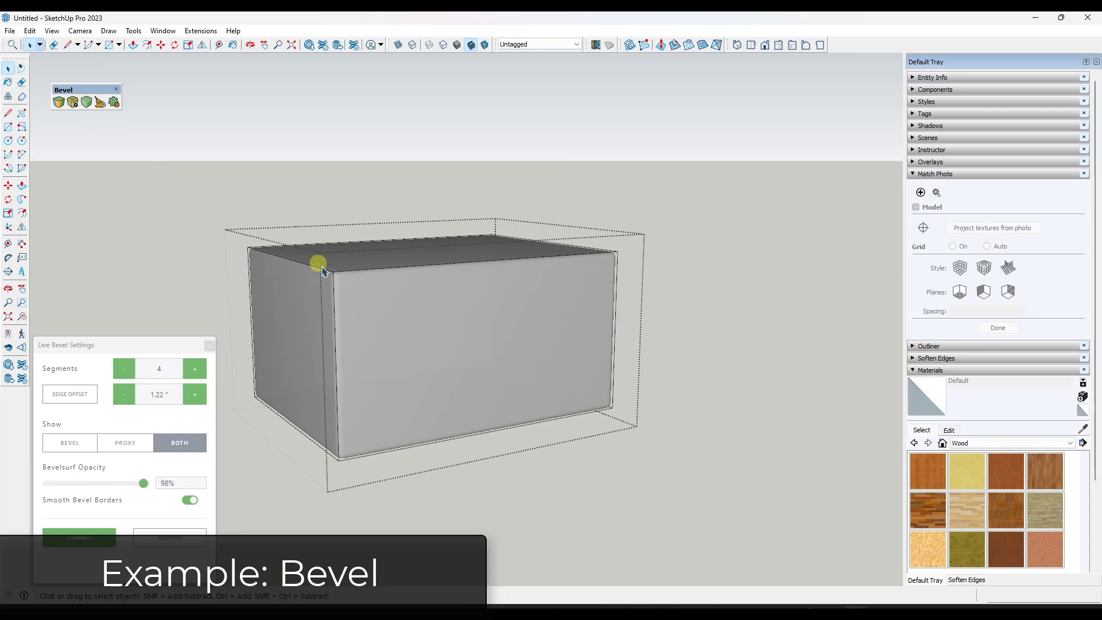
Set the box's live bevel to 8 segments.
{"action": "scroll", "coordinate": [322, 290], "scroll_direction": "up", "scroll_amount": 2}
{"action": "left_click", "coordinate": [195, 368]}
{"action": "left_click", "coordinate": [195, 369]}
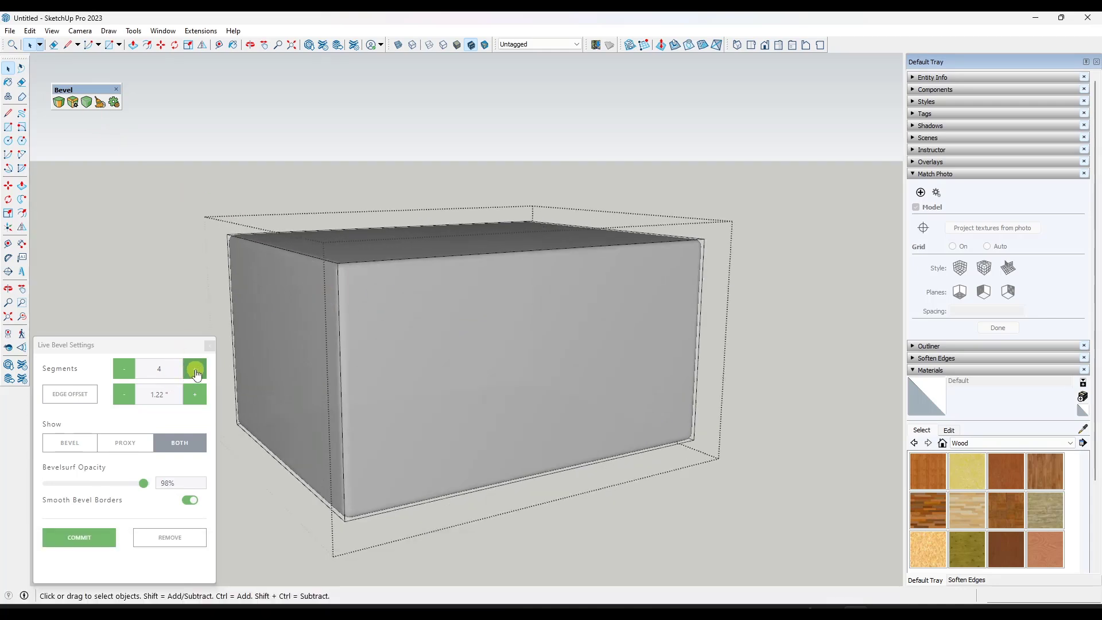
Set the live bevel's edge offset to 6" to round the box's edges more strongly.
{"action": "scroll", "coordinate": [357, 270], "scroll_direction": "up", "scroll_amount": 3}
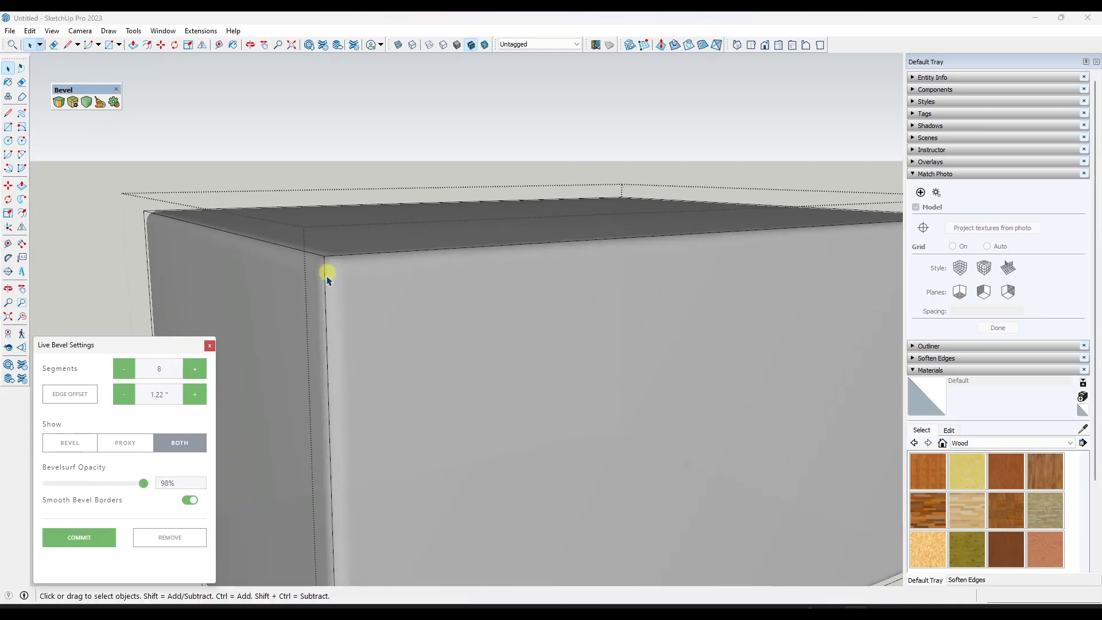
{"action": "left_click", "coordinate": [195, 396]}
{"action": "left_click", "coordinate": [196, 401]}
{"action": "left_click", "coordinate": [198, 396]}
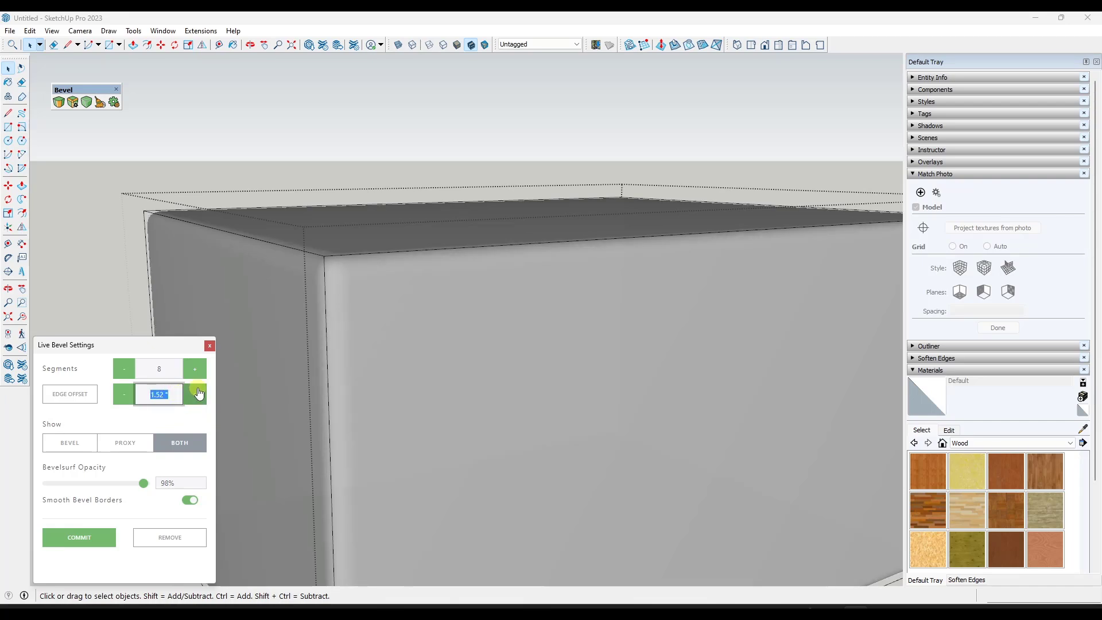
{"action": "type", "text": "6"}
{"action": "key", "text": "Return"}
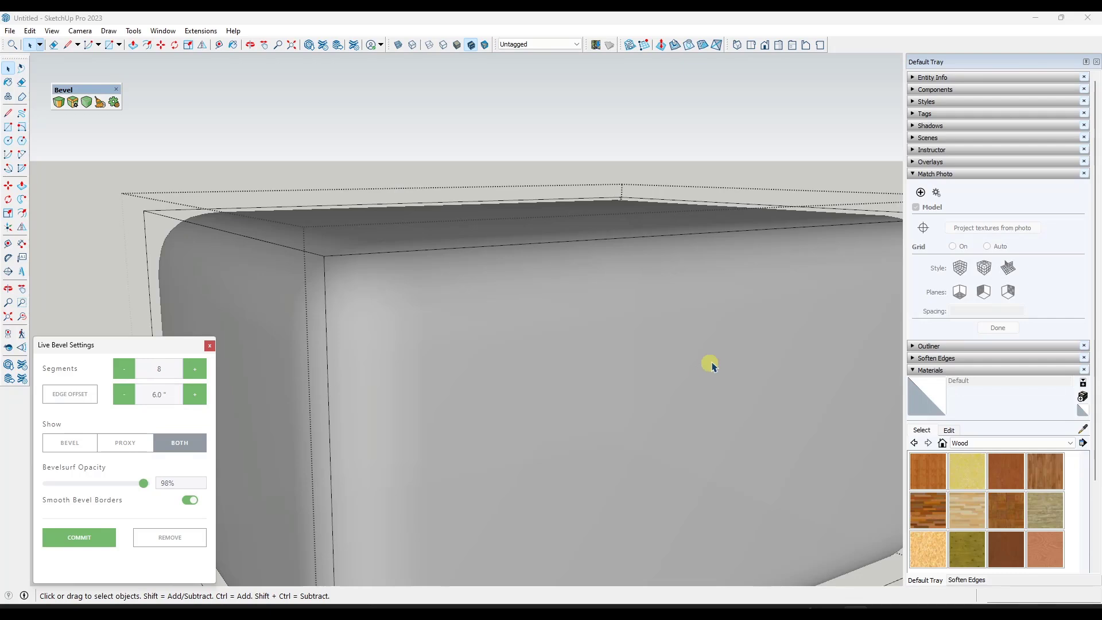
{"action": "scroll", "coordinate": [396, 284], "scroll_direction": "down", "scroll_amount": 5}
{"action": "middle_click_drag", "start_coordinate": [423, 298], "coordinate": [445, 285]}
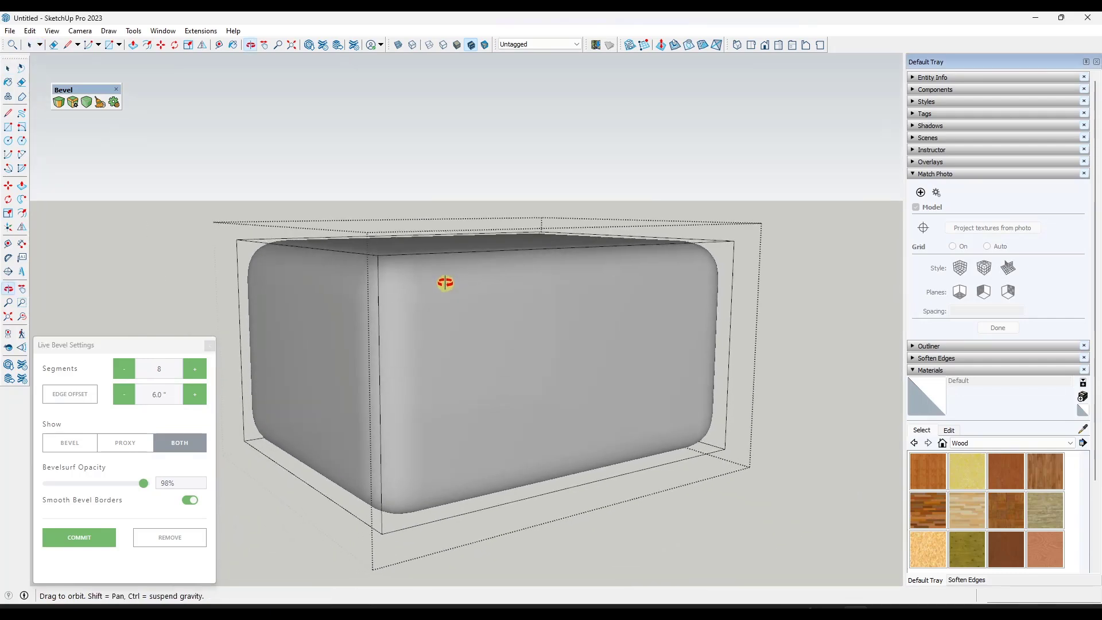
Leave the bevelled group and move it with its live bevel a short way across the ground, repositioning it twice.
{"action": "left_click", "coordinate": [780, 333]}
{"action": "scroll", "coordinate": [445, 364], "scroll_direction": "down", "scroll_amount": 3}
{"action": "left_click", "coordinate": [445, 363]}
{"action": "middle_click_drag", "start_coordinate": [445, 364], "coordinate": [509, 373]}
{"action": "key", "text": "m"}
{"action": "left_click", "coordinate": [492, 365]}
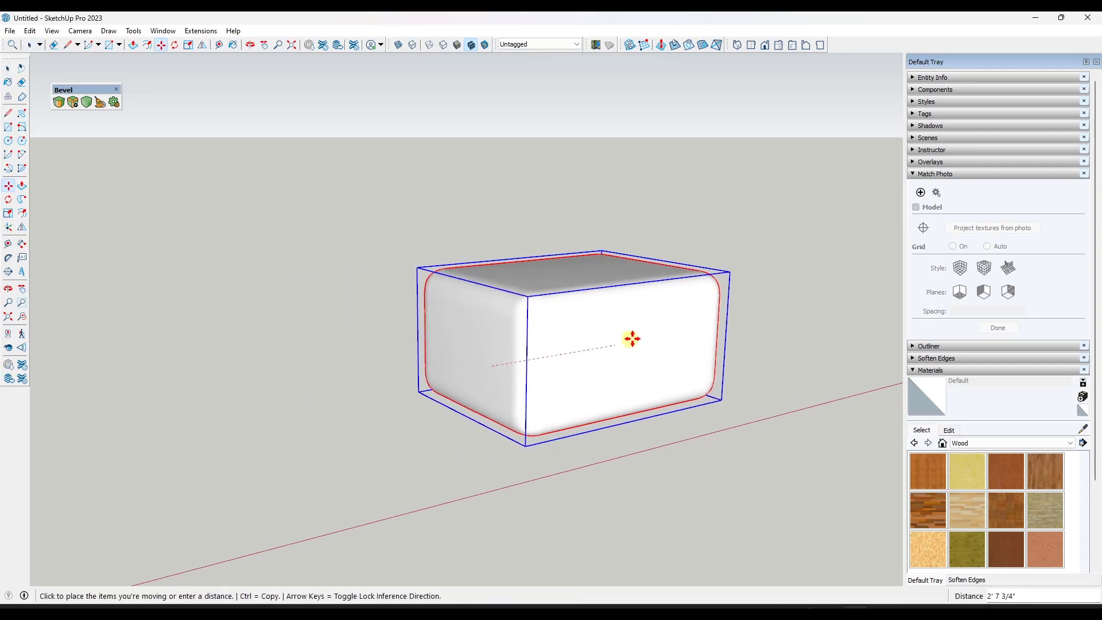
{"action": "left_click", "coordinate": [686, 331]}
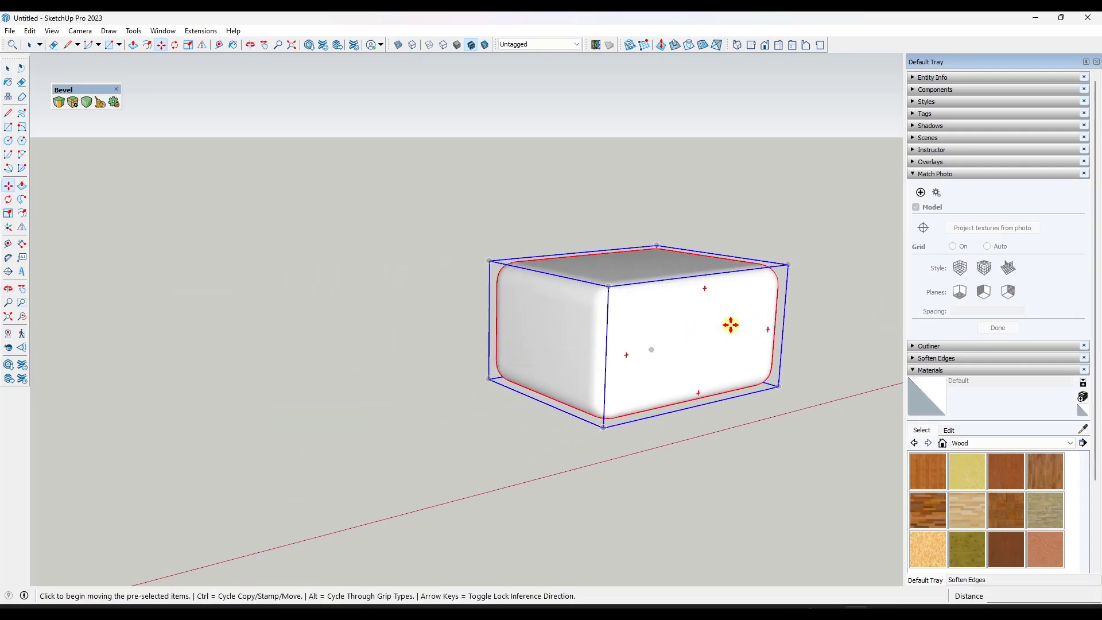
{"action": "left_click", "coordinate": [731, 322]}
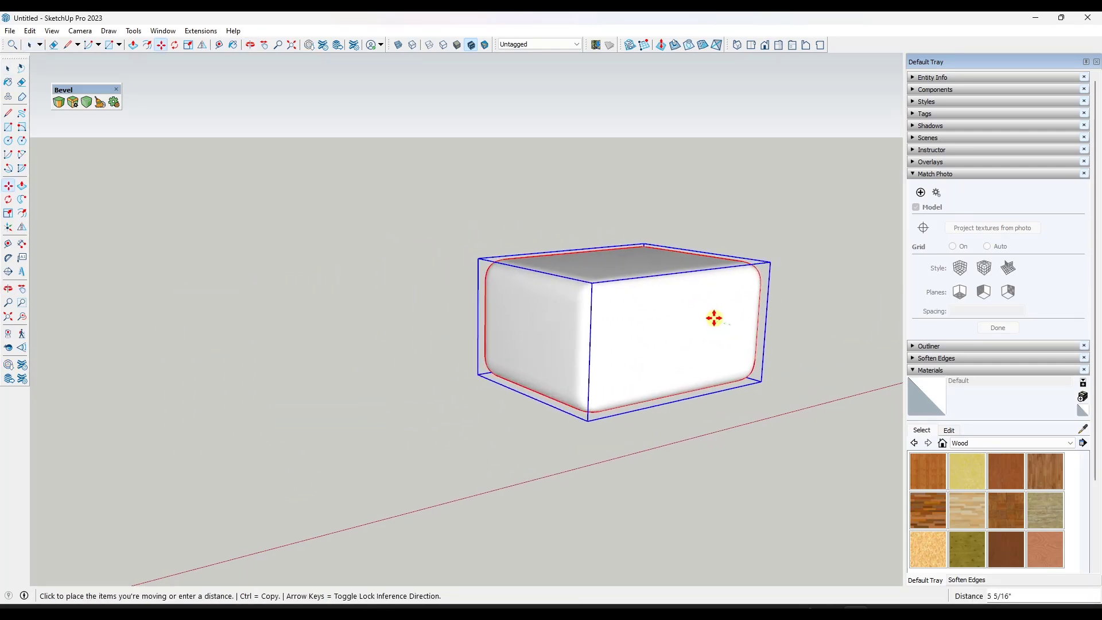
{"action": "left_click", "coordinate": [721, 315]}
{"action": "key", "text": "space"}
{"action": "scroll", "coordinate": [811, 312], "scroll_direction": "up", "scroll_amount": 5}
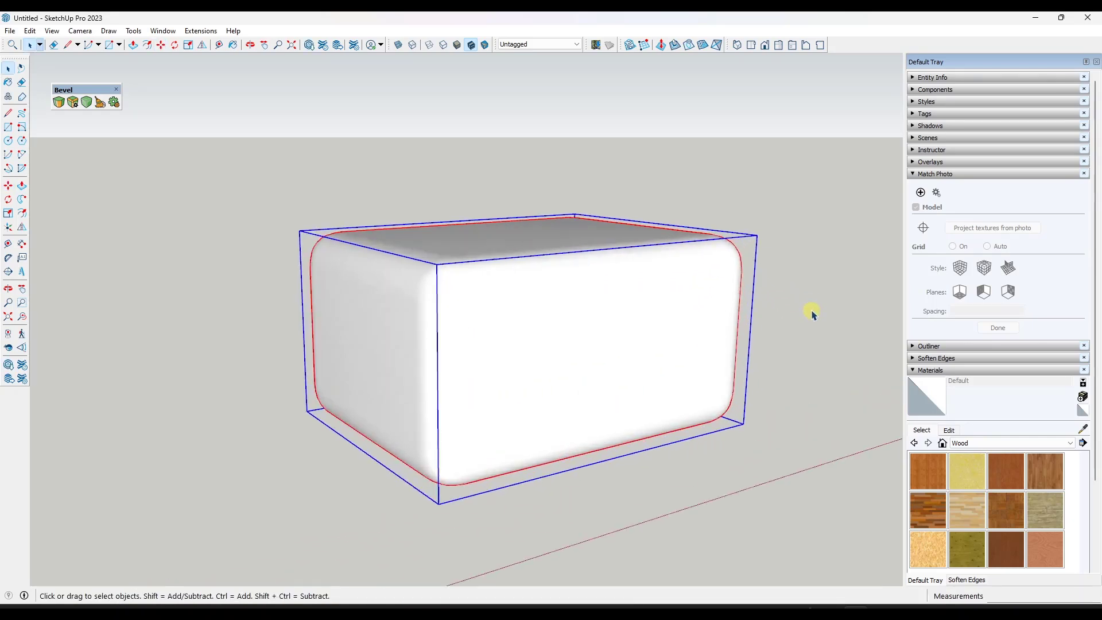
Open the bevelled group and draw a line across its top face between the two long edges, dividing it in half.
{"action": "scroll", "coordinate": [740, 311], "scroll_direction": "down", "scroll_amount": 3}
{"action": "middle_click_drag", "start_coordinate": [740, 312], "coordinate": [574, 350]}
{"action": "double_click", "coordinate": [543, 317]}
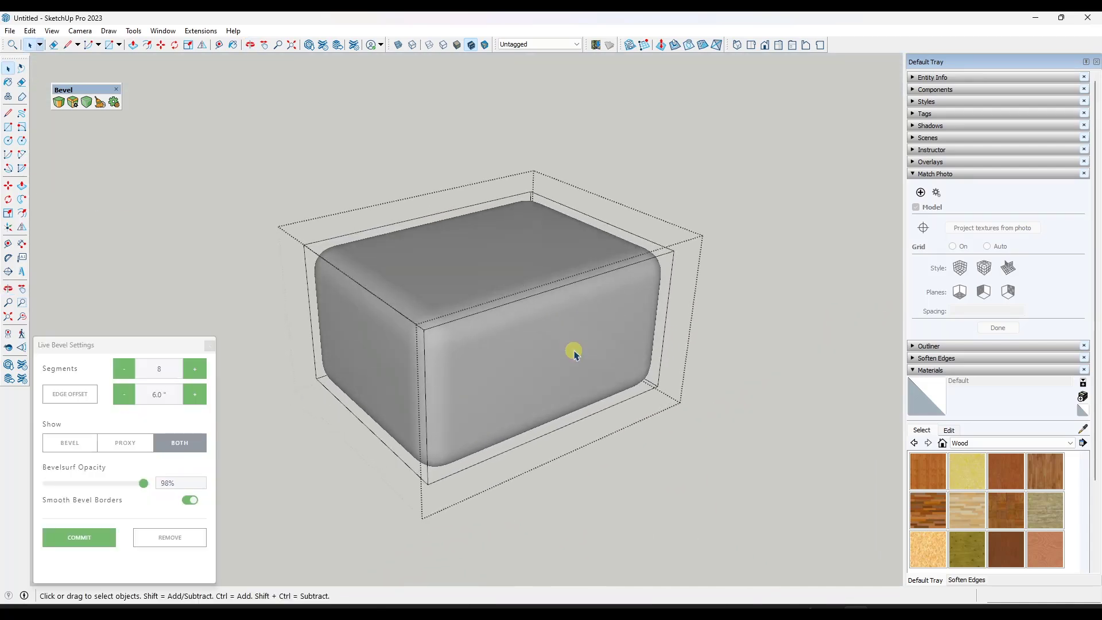
{"action": "key", "text": "l"}
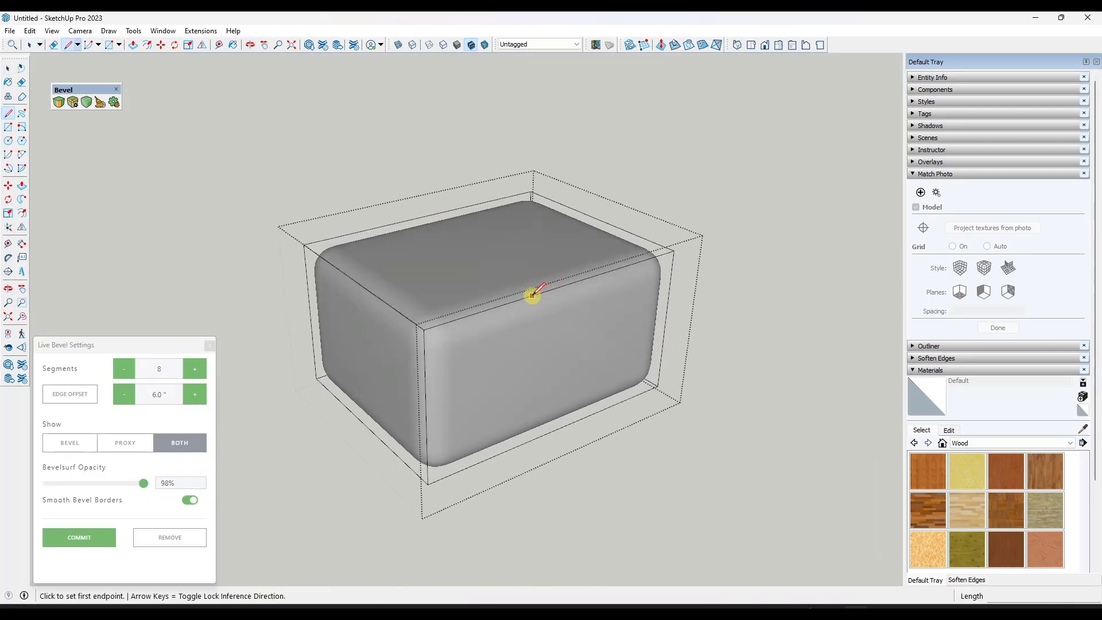
{"action": "left_click", "coordinate": [560, 286]}
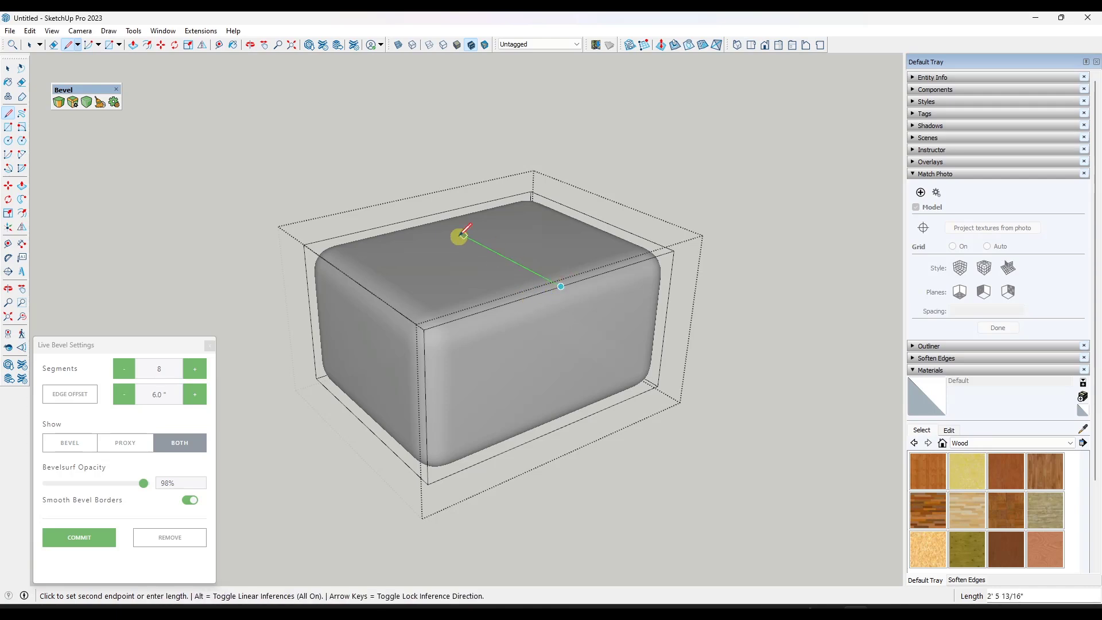
{"action": "left_click", "coordinate": [426, 215]}
{"action": "key", "text": "space"}
Push/Pull the rear half of the bevelled box's top face upward to form a raised step.
{"action": "key", "text": "p"}
{"action": "left_click", "coordinate": [563, 238]}
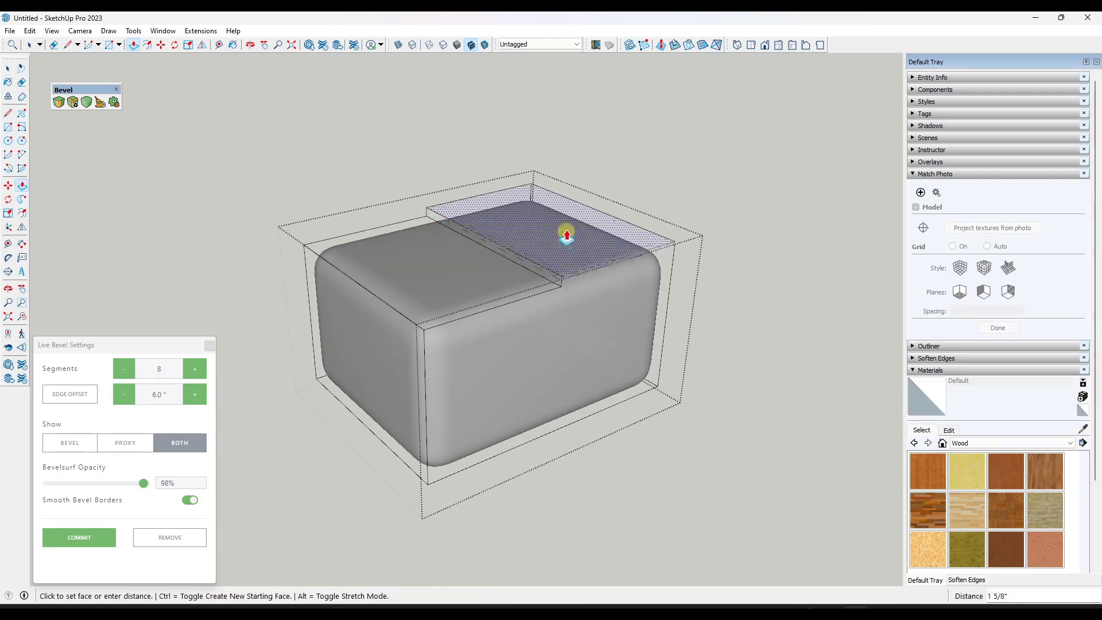
{"action": "left_click", "coordinate": [575, 147]}
{"action": "mouse_move", "coordinate": [625, 357]}
{"action": "middle_mouse_down"}
{"action": "mouse_move", "coordinate": [597, 362]}
{"action": "mouse_move", "coordinate": [627, 381]}
{"action": "mouse_move", "coordinate": [725, 373]}
{"action": "mouse_move", "coordinate": [611, 347]}
{"action": "middle_mouse_up"}
{"action": "key", "text": "space"}
{"action": "scroll", "coordinate": [426, 339], "scroll_direction": "down", "scroll_amount": 2}
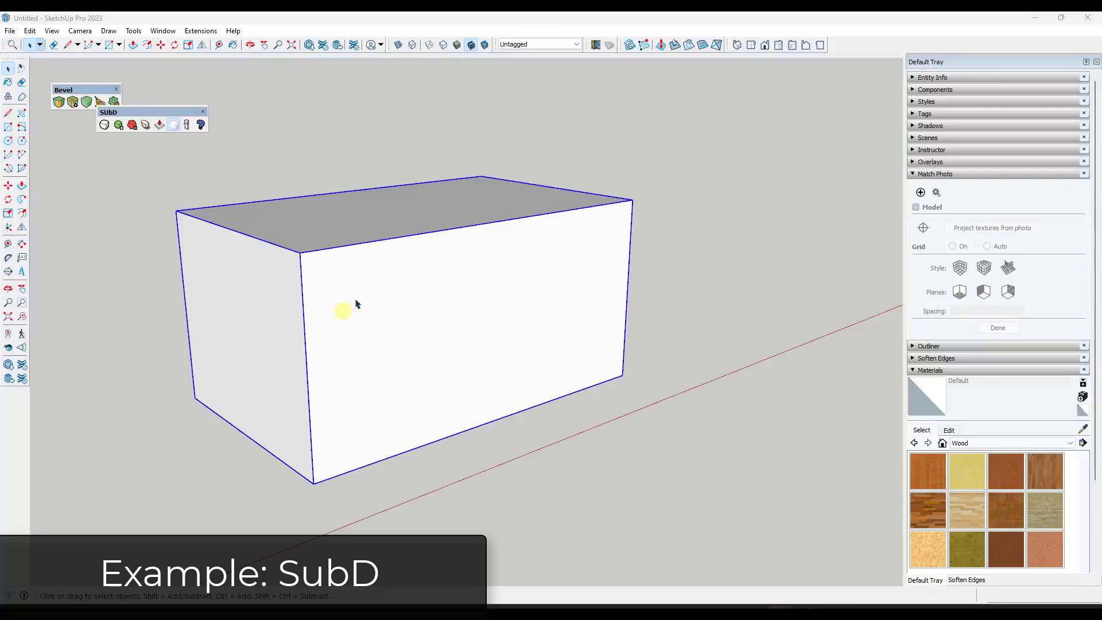
Turn on SubD subdivision for the plain box, raise its subdivisions by two levels and lower them back by two.
{"action": "middle_click_drag", "start_coordinate": [405, 206], "coordinate": [425, 224]}
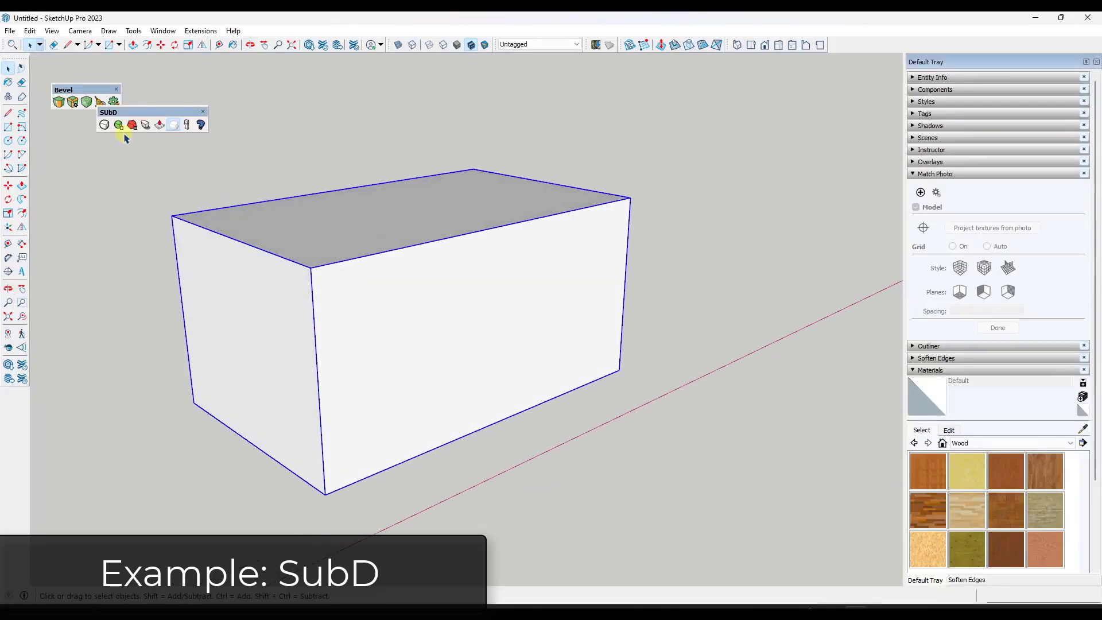
{"action": "left_click", "coordinate": [104, 126]}
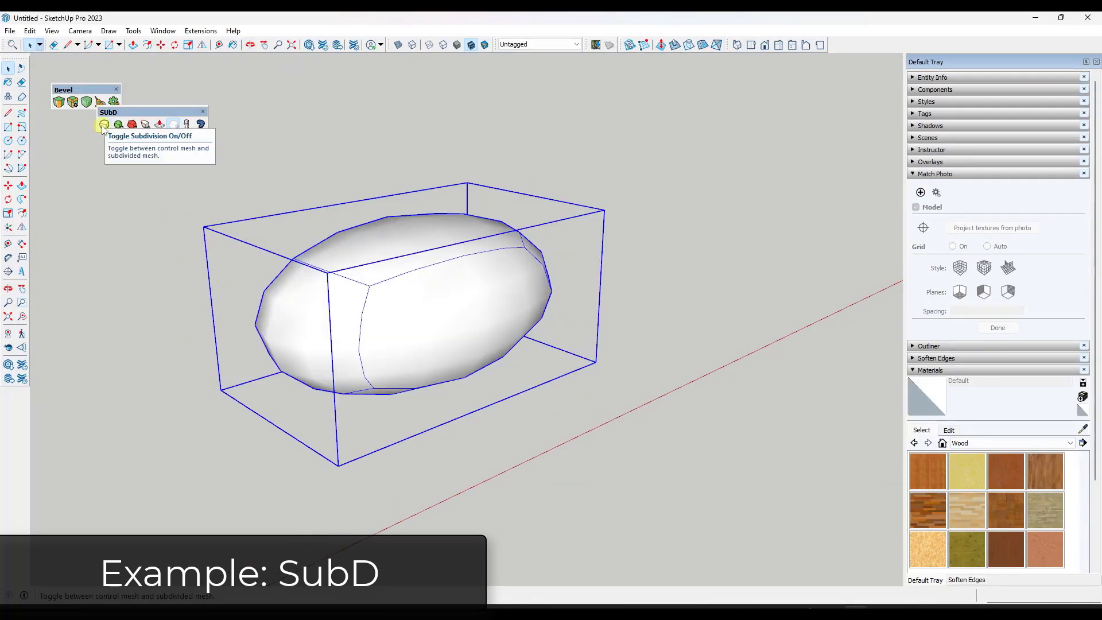
{"action": "left_click", "coordinate": [118, 126]}
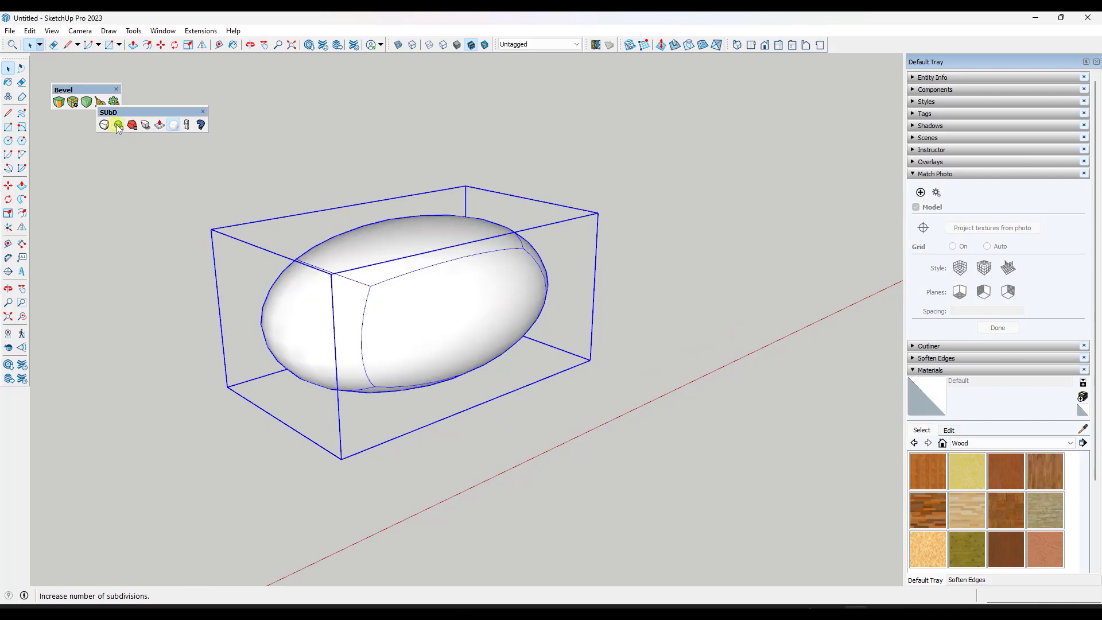
{"action": "left_click", "coordinate": [119, 126]}
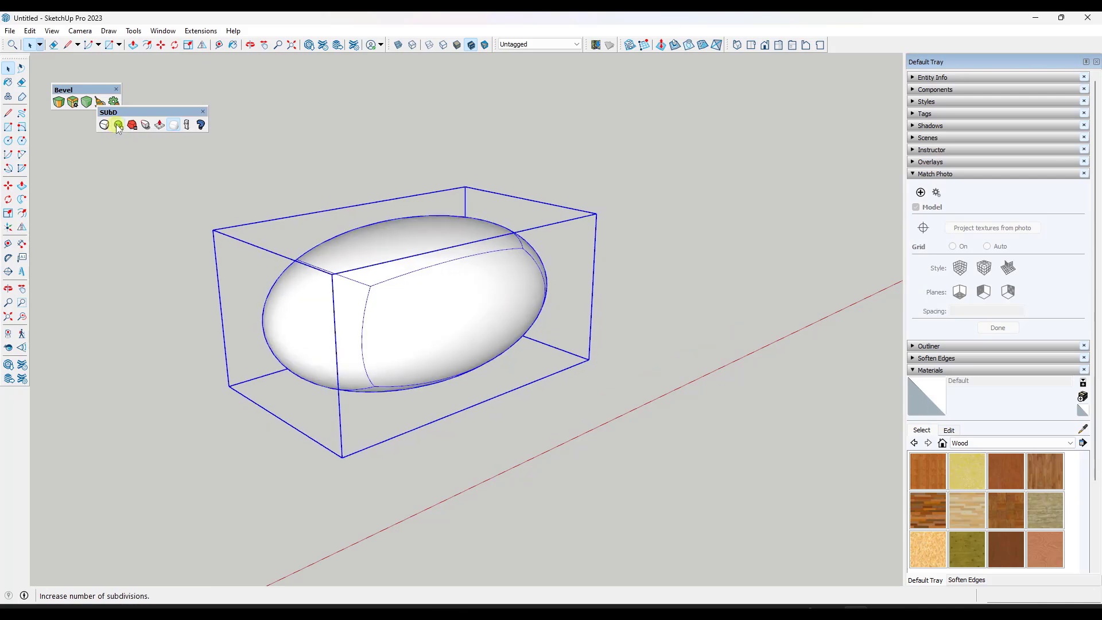
{"action": "left_click", "coordinate": [131, 126]}
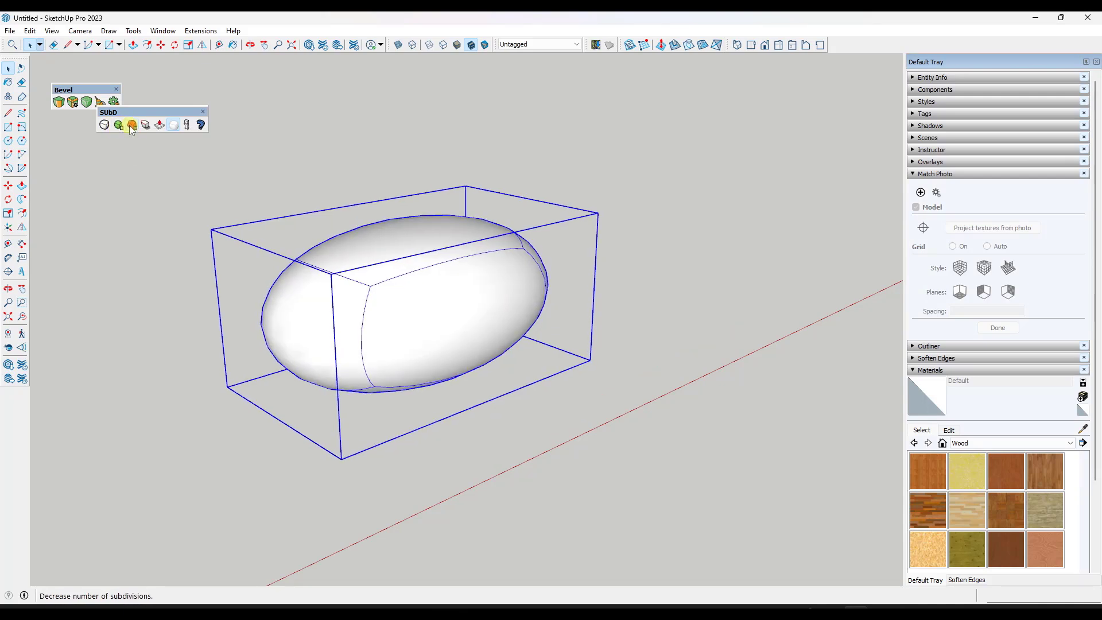
{"action": "left_click", "coordinate": [131, 126]}
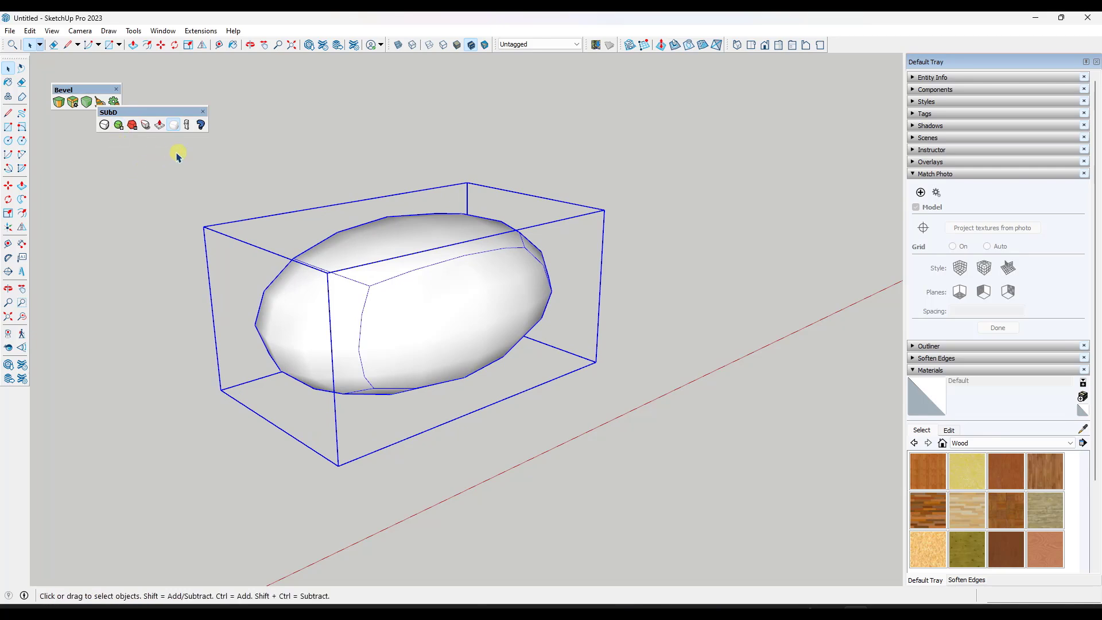
Toggle the box's subdivision repeatedly to compare control mesh and smooth form, finishing with subdivision off.
{"action": "left_click", "coordinate": [103, 125]}
{"action": "left_click", "coordinate": [102, 125]}
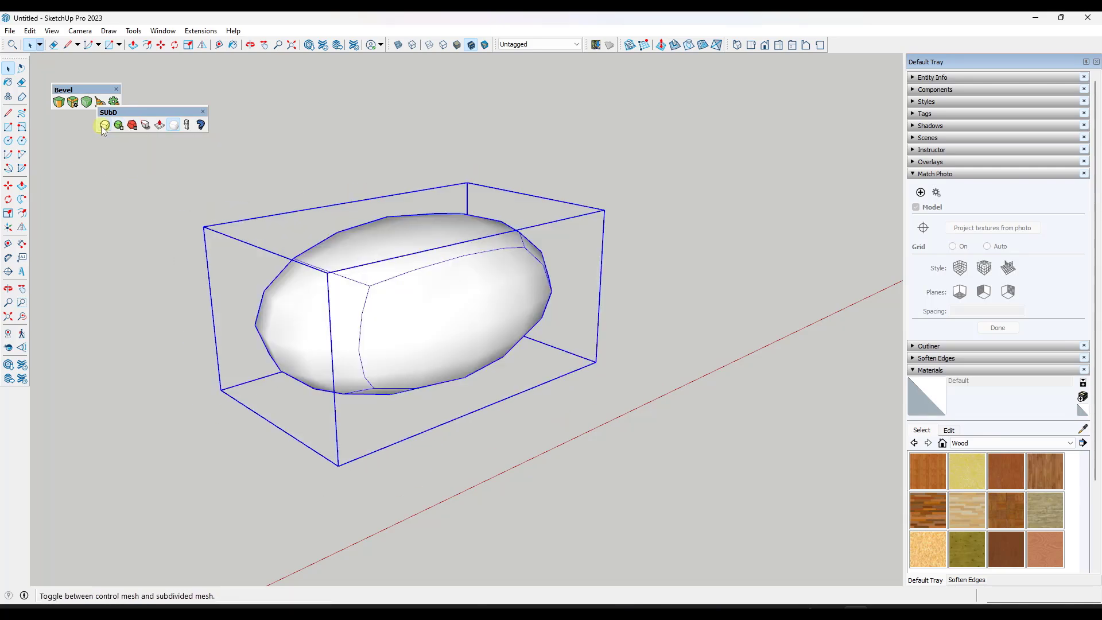
{"action": "left_click", "coordinate": [102, 126]}
{"action": "left_click", "coordinate": [103, 125]}
{"action": "left_click", "coordinate": [104, 125]}
Inside the unsubdivided box group, draw a line across the top face between its two long edges.
{"action": "middle_click_drag", "start_coordinate": [479, 246], "coordinate": [494, 266]}
{"action": "scroll", "coordinate": [480, 239], "scroll_direction": "down", "scroll_amount": 3}
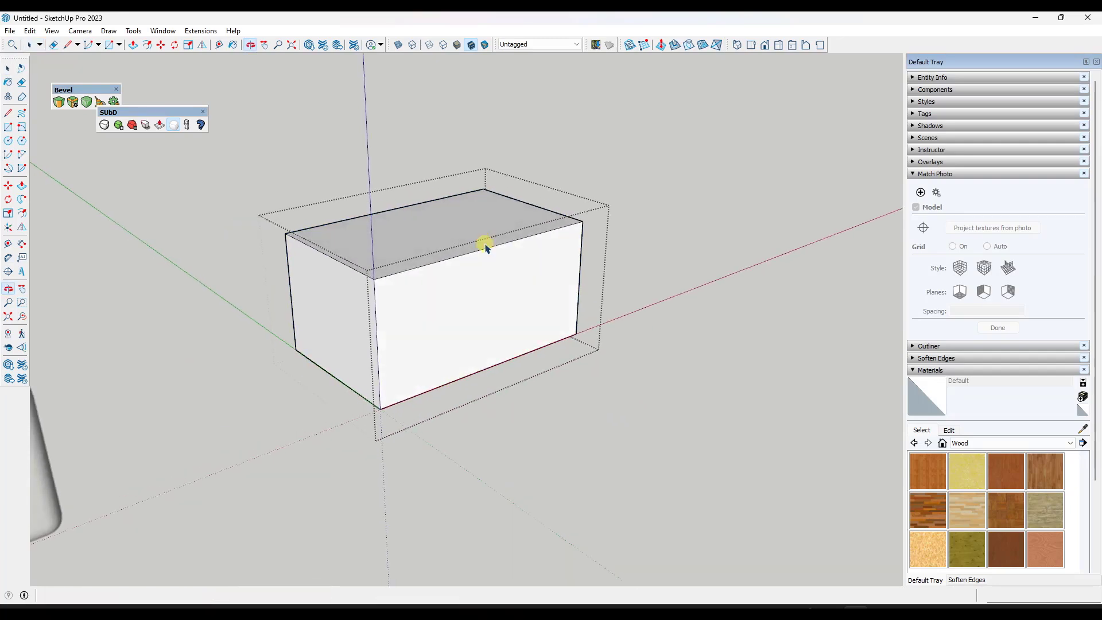
{"action": "key", "text": "l"}
{"action": "left_click", "coordinate": [487, 245]}
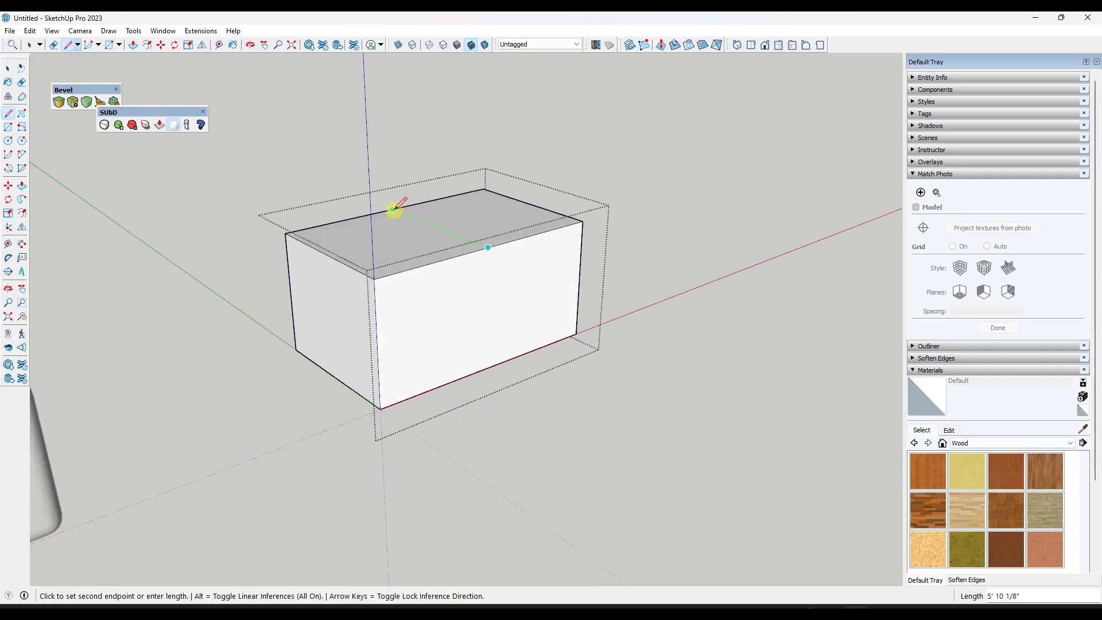
{"action": "left_click", "coordinate": [393, 209]}
{"action": "key", "text": "space"}
Push/Pull the rear half of the box's top face up about 3' 6" to make a stepped shape.
{"action": "key", "text": "p"}
{"action": "left_click", "coordinate": [495, 224]}
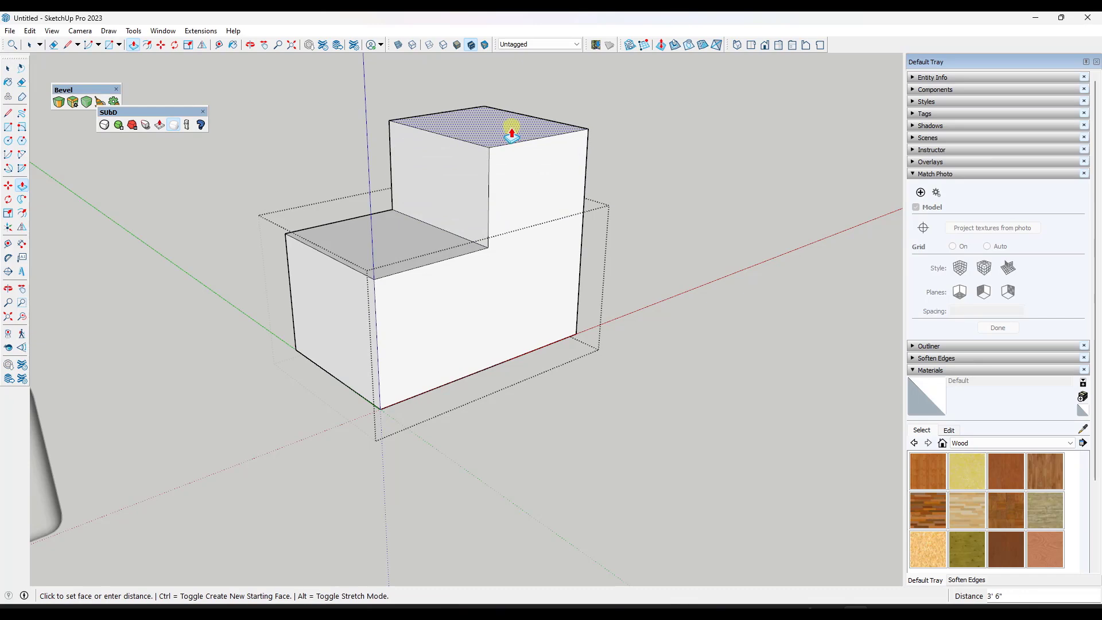
{"action": "left_click", "coordinate": [511, 123]}
{"action": "middle_click_drag", "start_coordinate": [423, 177], "coordinate": [509, 185]}
{"action": "key", "text": "space"}
Copy the L-shaped side face with its edges through the box to add a support loop just inside each side.
{"action": "left_click", "coordinate": [509, 184]}
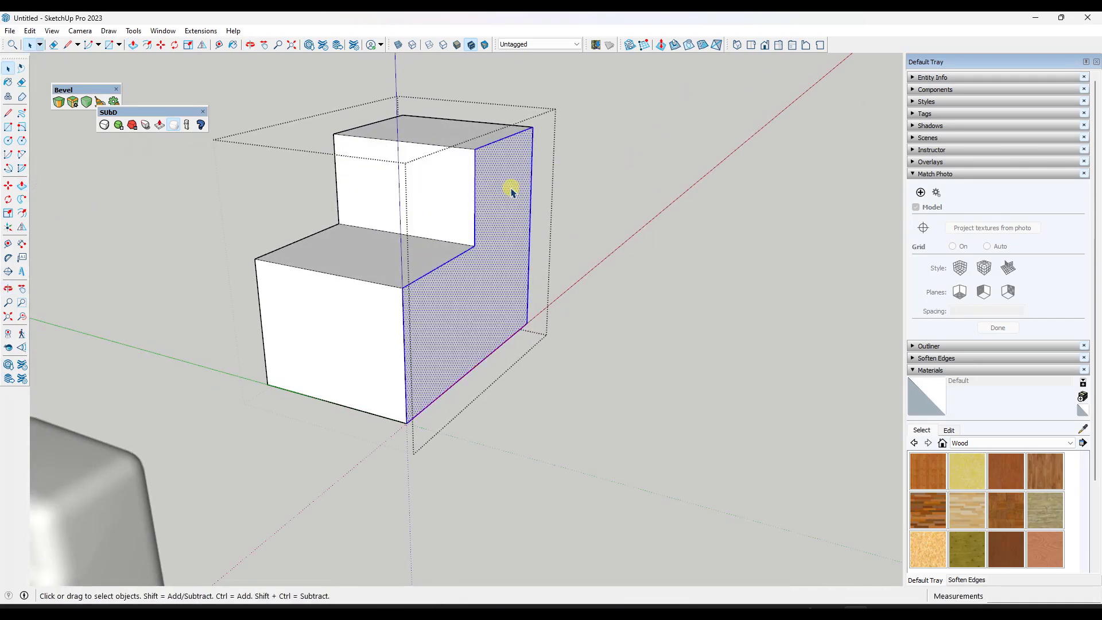
{"action": "double_click", "coordinate": [509, 184]}
{"action": "scroll", "coordinate": [483, 159], "scroll_direction": "up", "scroll_amount": 1}
{"action": "key", "text": "m"}
{"action": "scroll", "coordinate": [471, 148], "scroll_direction": "up", "scroll_amount": 2}
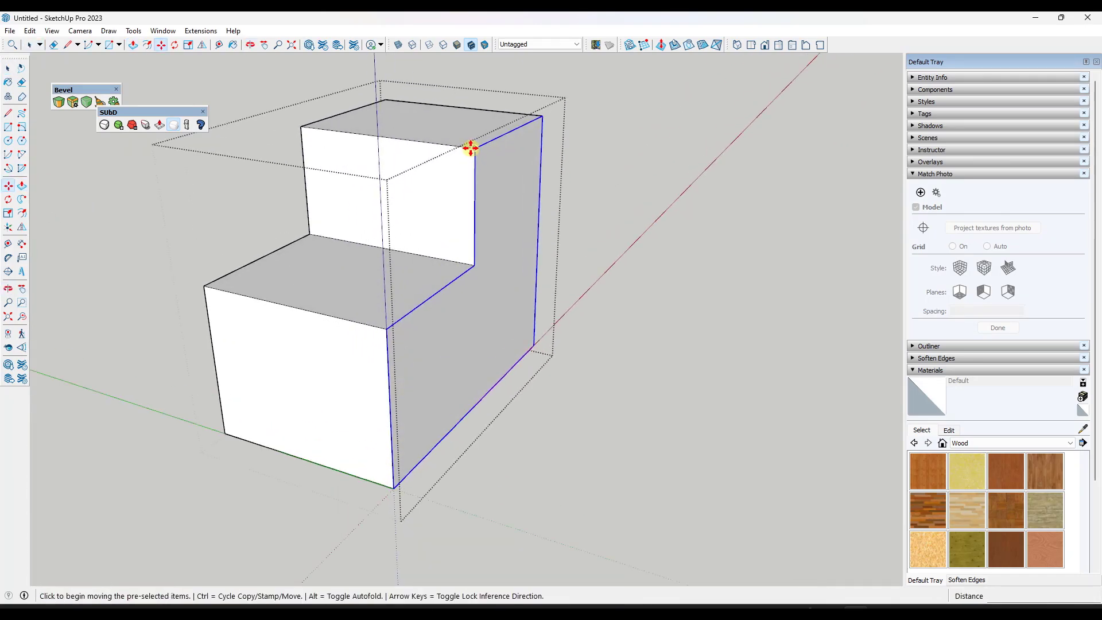
{"action": "left_click", "coordinate": [477, 151]}
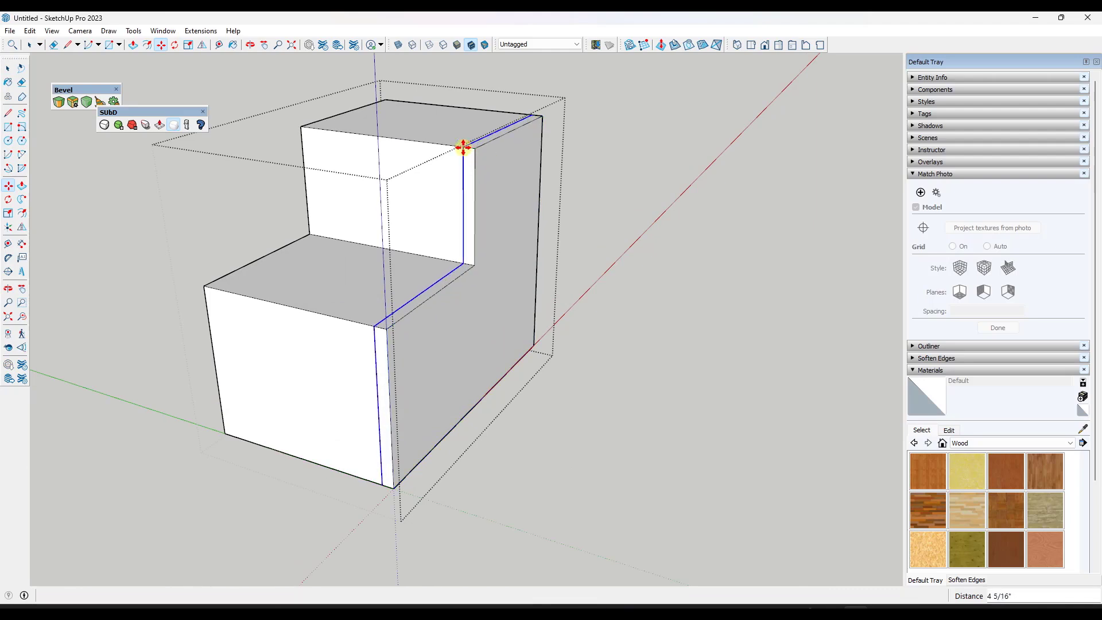
{"action": "left_click", "coordinate": [311, 130]}
{"action": "key", "text": "space"}
Turn on SubD subdivision for the stepped box, raise its subdivisions by one level and lower them back by one.
{"action": "middle_click_drag", "start_coordinate": [635, 251], "coordinate": [597, 250]}
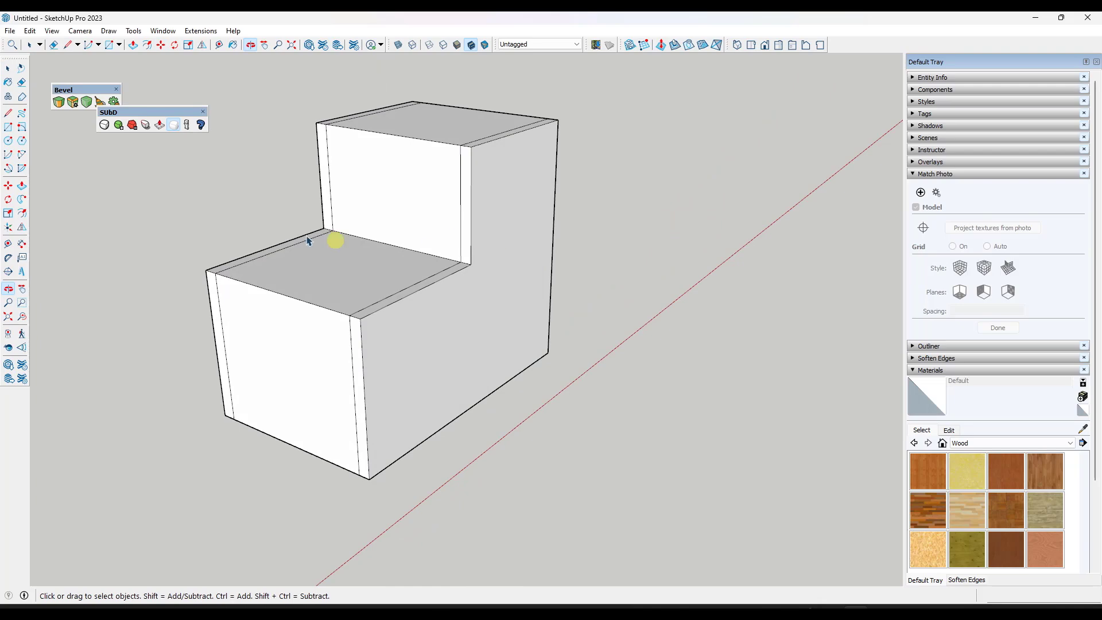
{"action": "scroll", "coordinate": [330, 238], "scroll_direction": "up", "scroll_amount": 2}
{"action": "triple_click", "coordinate": [352, 255]}
{"action": "left_click", "coordinate": [104, 124]}
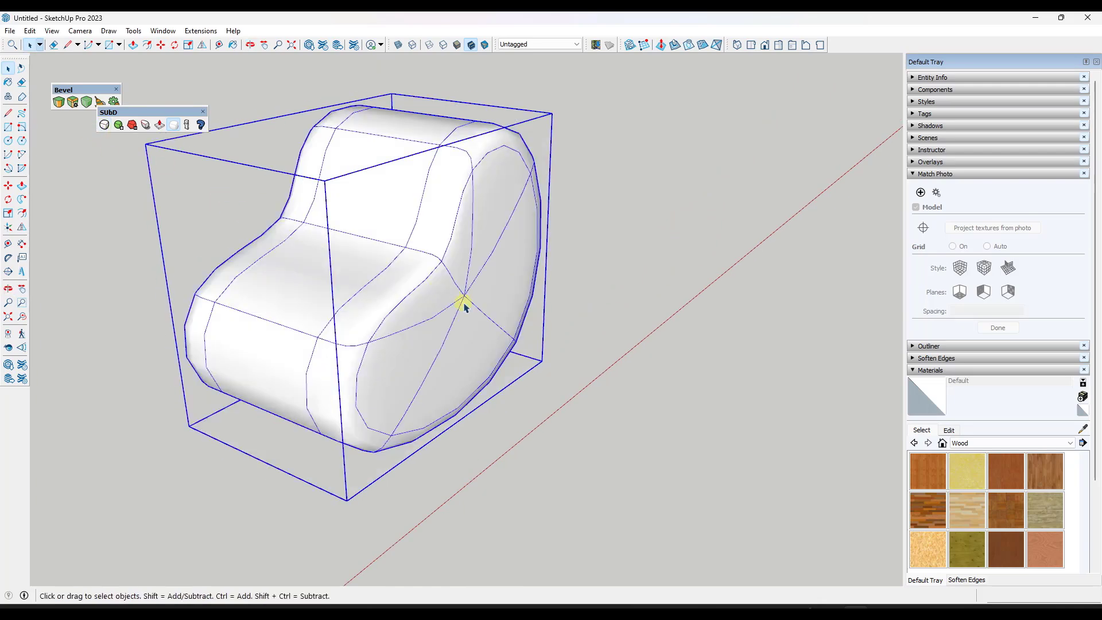
{"action": "middle_click_drag", "start_coordinate": [463, 303], "coordinate": [443, 257]}
{"action": "key", "text": "space"}
{"action": "scroll", "coordinate": [179, 168], "scroll_direction": "up", "scroll_amount": 2}
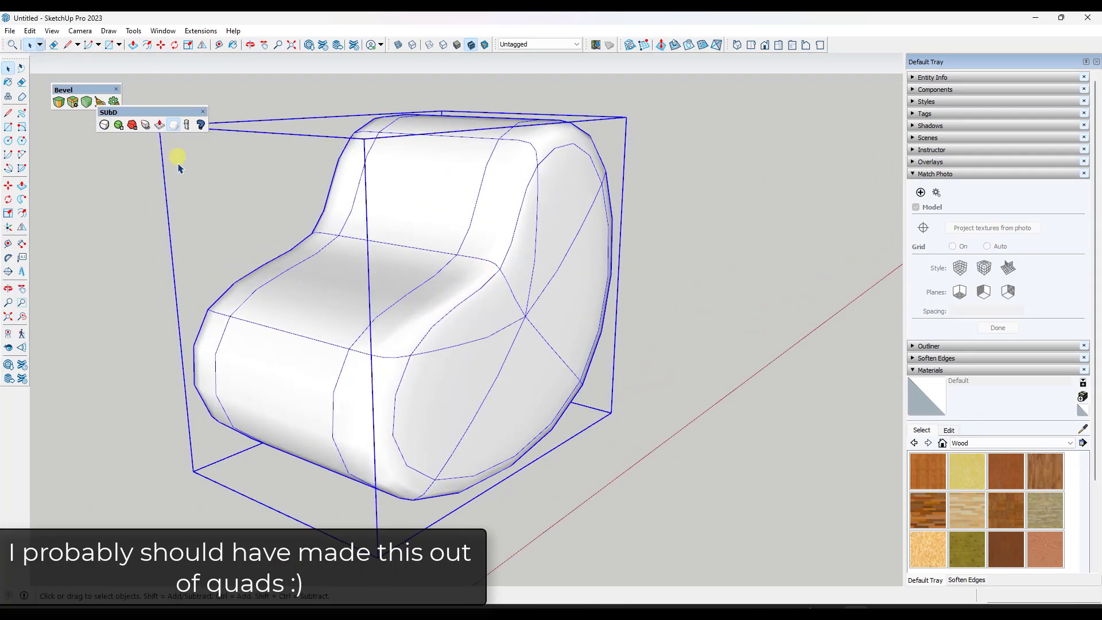
{"action": "left_click", "coordinate": [119, 126]}
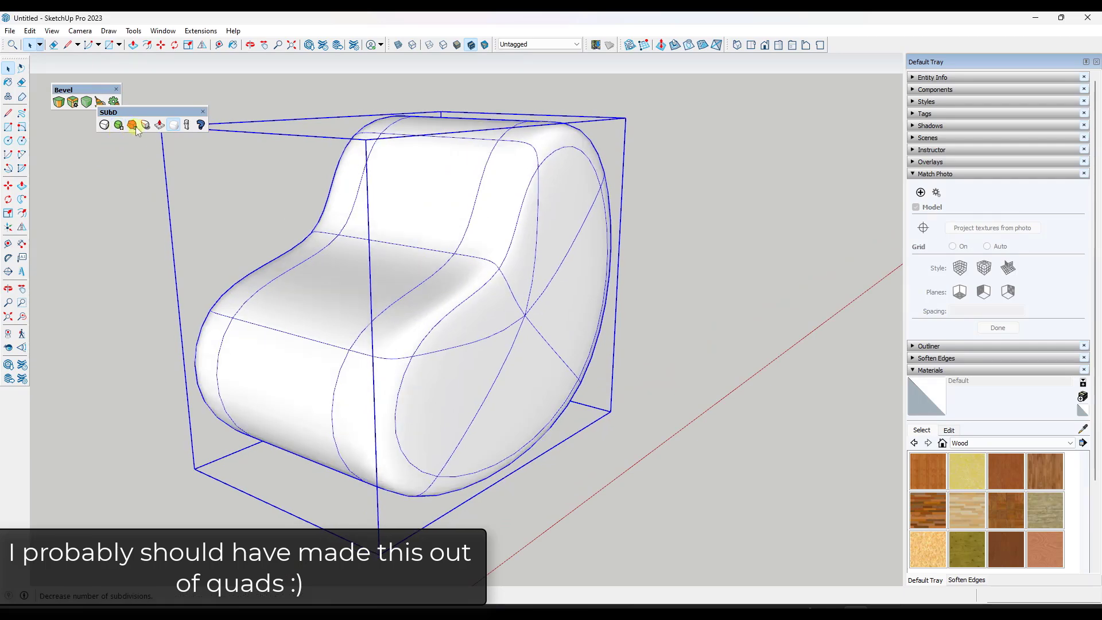
{"action": "left_click", "coordinate": [132, 125]}
Toggle subdivision to compare the stepped box's control mesh with its smoothed form, finishing with subdivision on.
{"action": "left_click", "coordinate": [103, 126]}
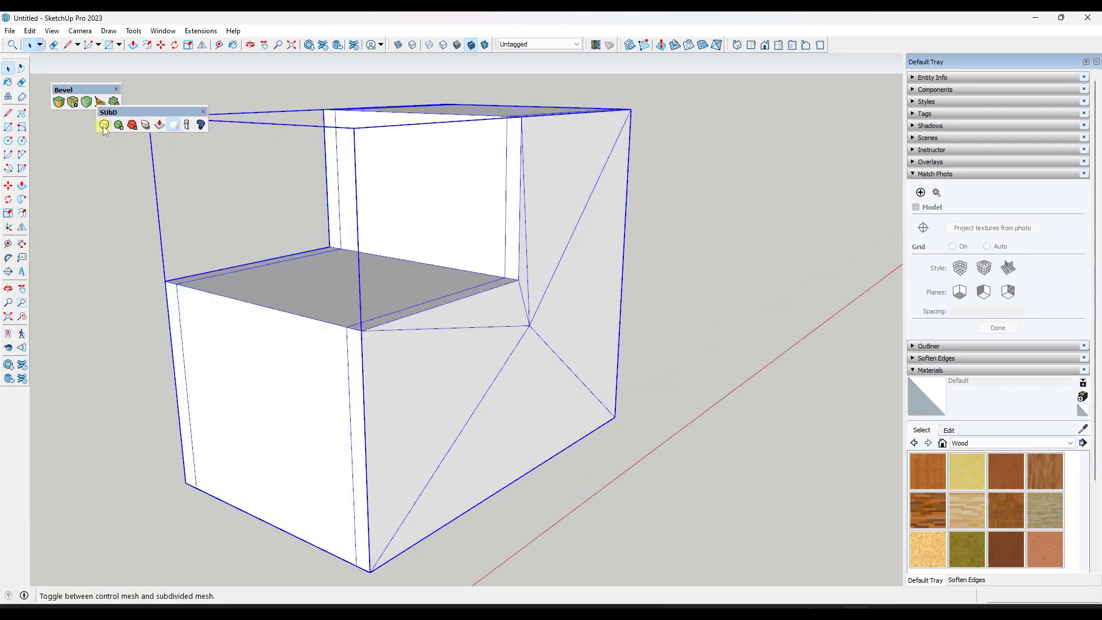
{"action": "left_click", "coordinate": [104, 125]}
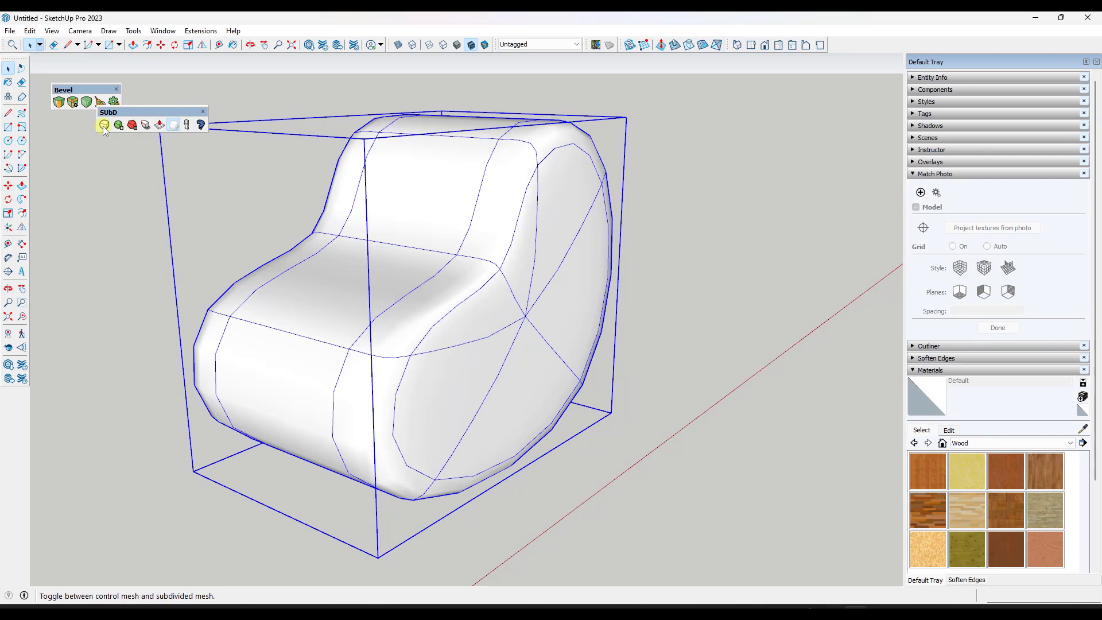
{"action": "left_click", "coordinate": [104, 125]}
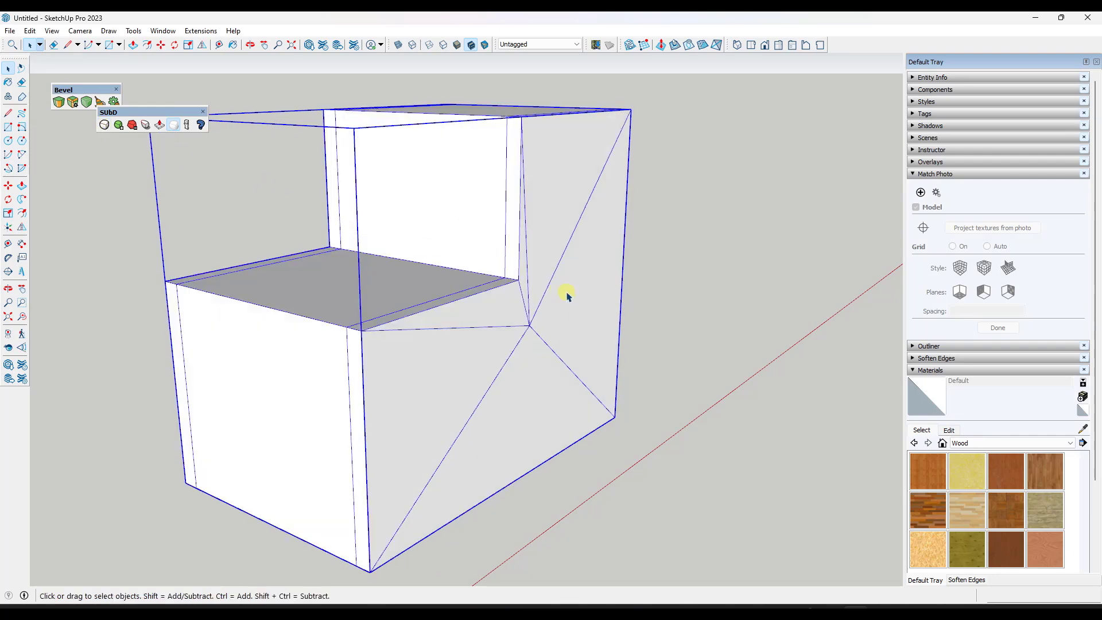
{"action": "middle_click_drag", "start_coordinate": [566, 290], "coordinate": [515, 301]}
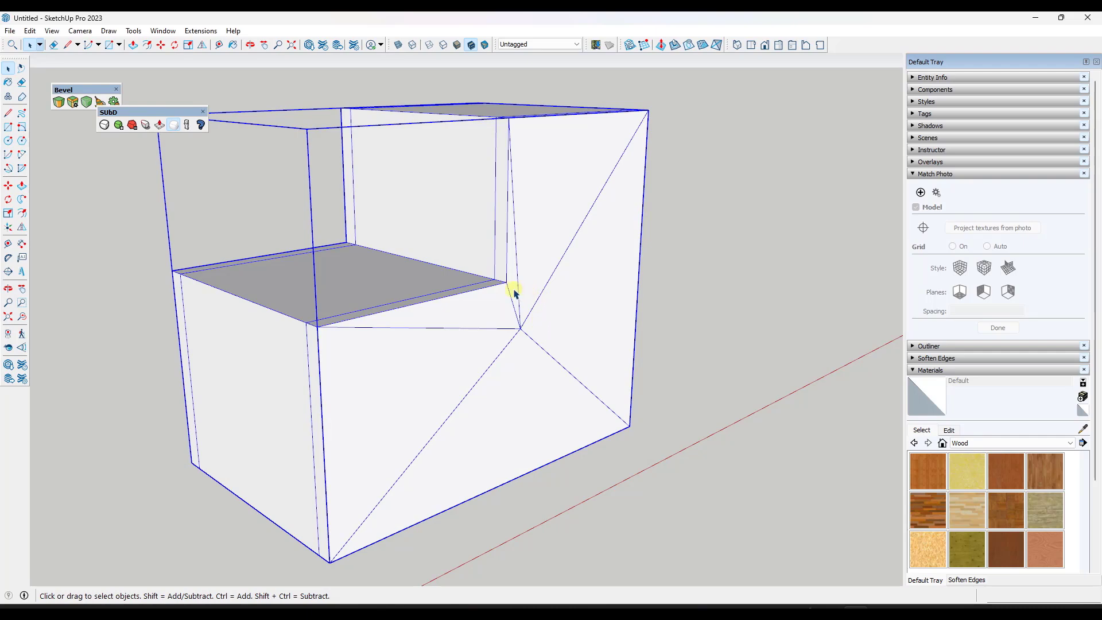
{"action": "middle_click_drag", "start_coordinate": [515, 294], "coordinate": [549, 290]}
{"action": "scroll", "coordinate": [561, 287], "scroll_direction": "down", "scroll_amount": 2}
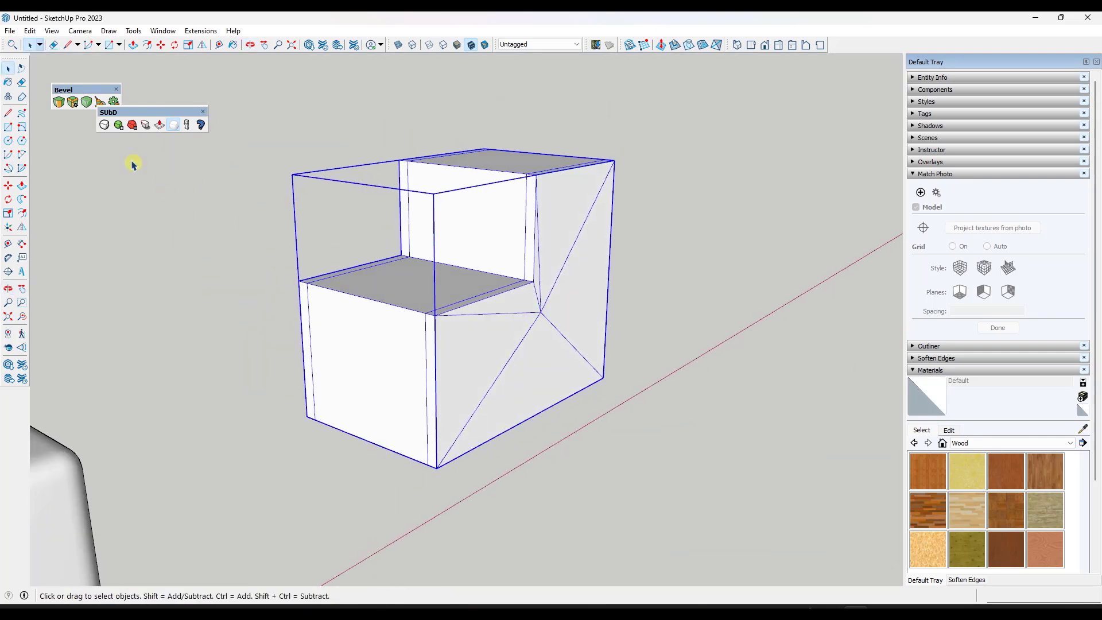
{"action": "left_click", "coordinate": [104, 125]}
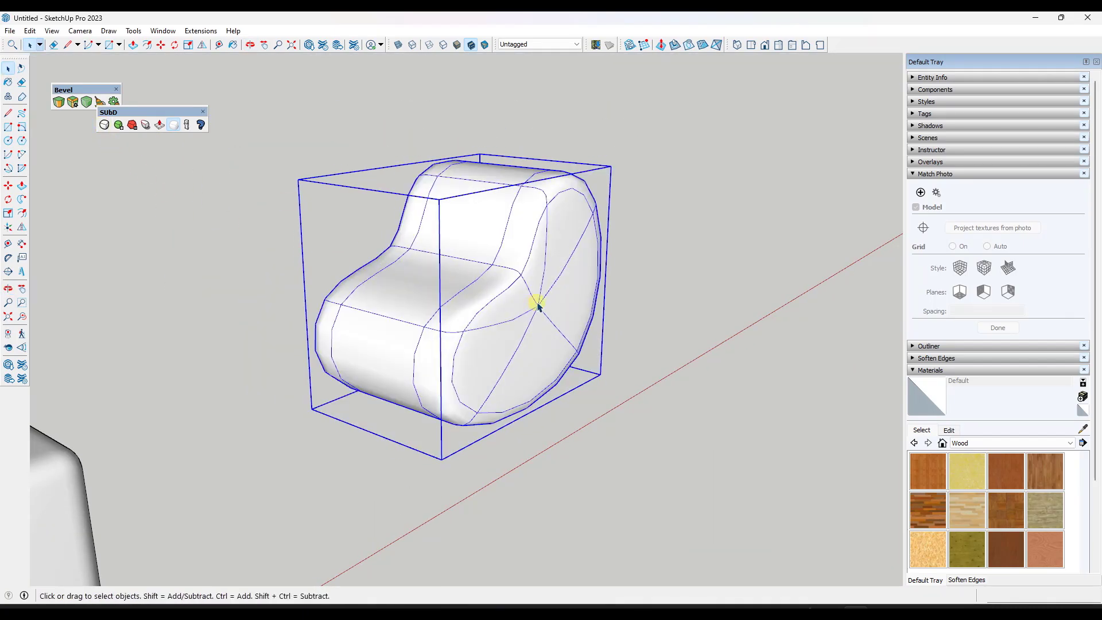
{"action": "scroll", "coordinate": [537, 306], "scroll_direction": "up", "scroll_amount": 2}
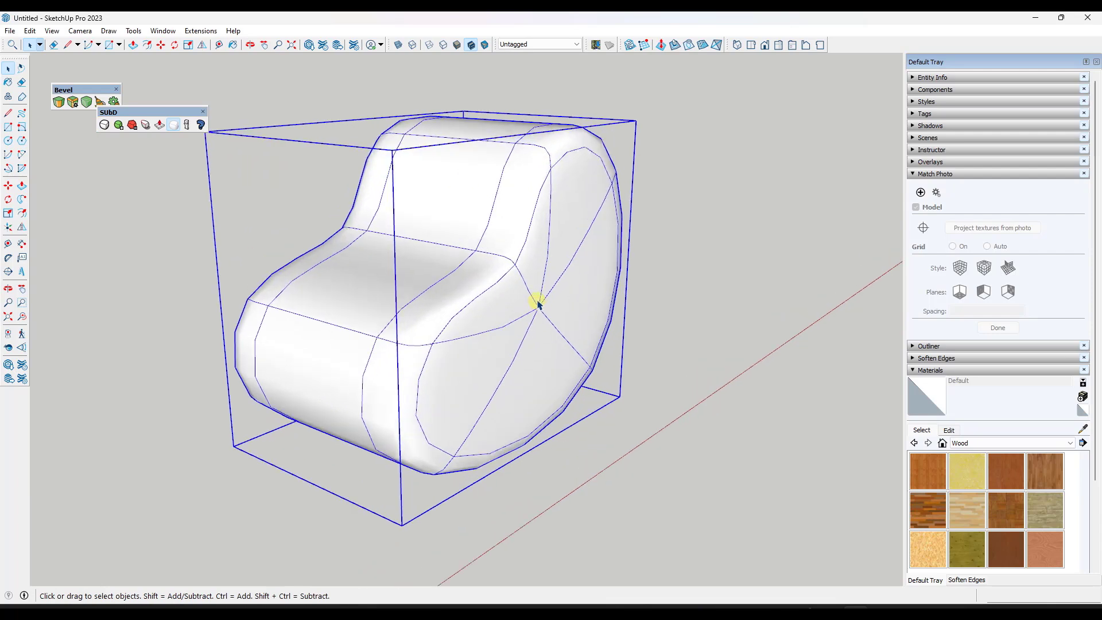
{"action": "middle_click_drag", "start_coordinate": [521, 313], "coordinate": [516, 320]}
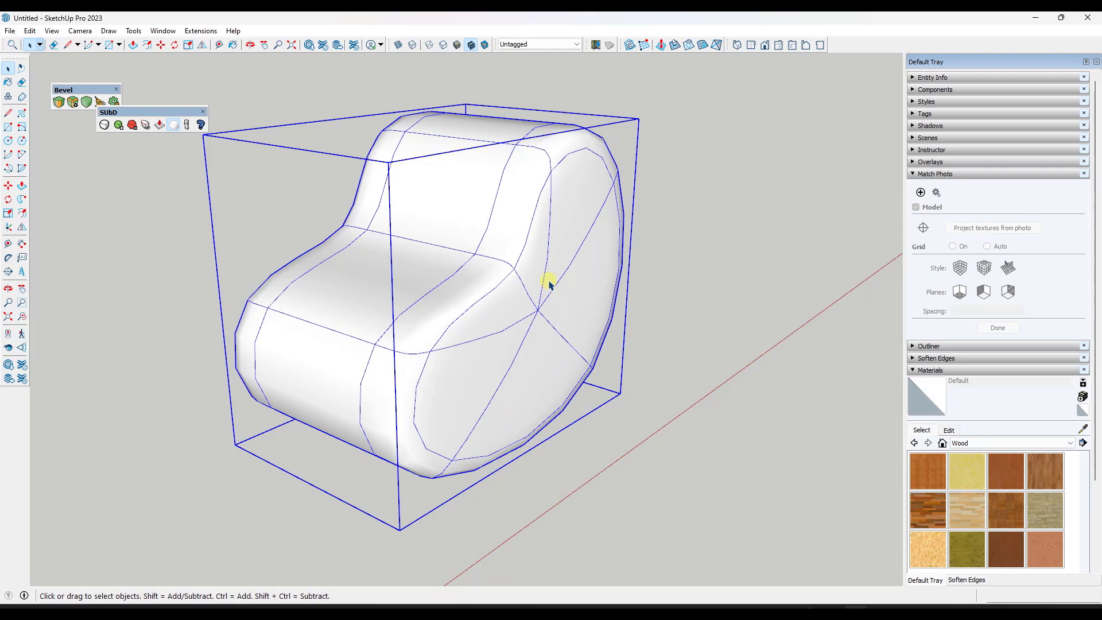
{"action": "middle_click_drag", "start_coordinate": [548, 283], "coordinate": [547, 258]}
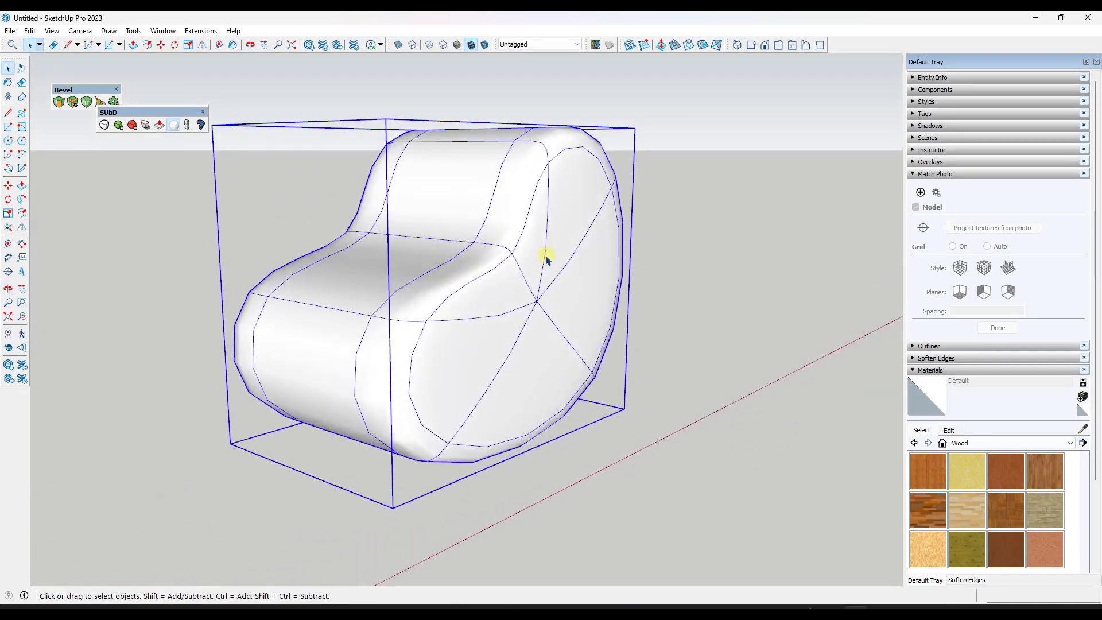
Bend the straight railed deck outward with TrueBend into a curve of about 230°.
{"action": "scroll", "coordinate": [530, 262], "scroll_direction": "up", "scroll_amount": 1}
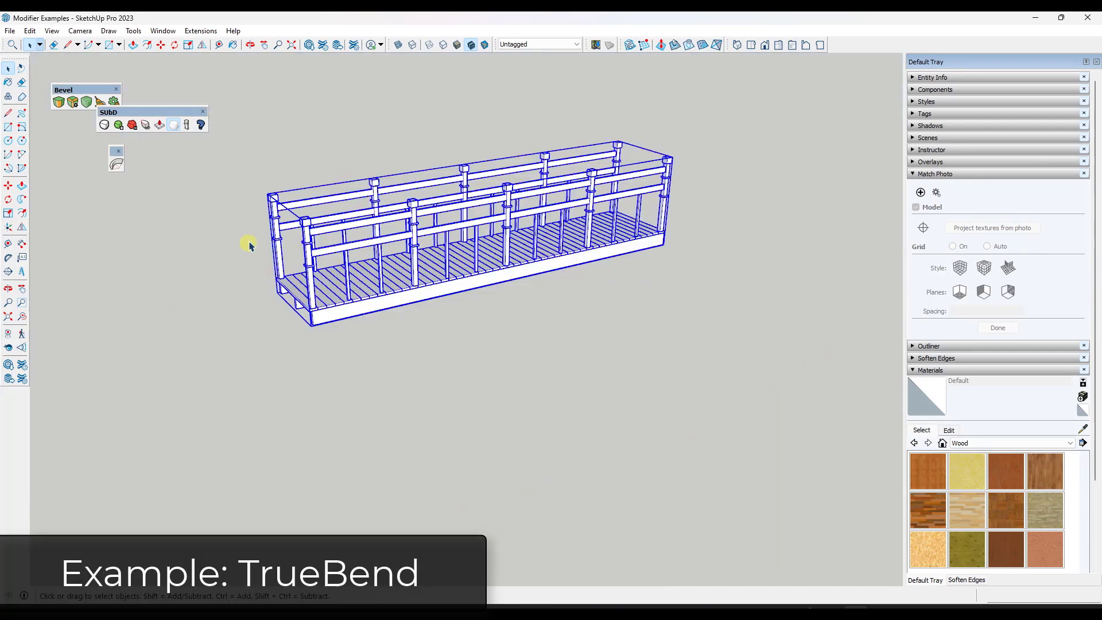
{"action": "key", "text": "o"}
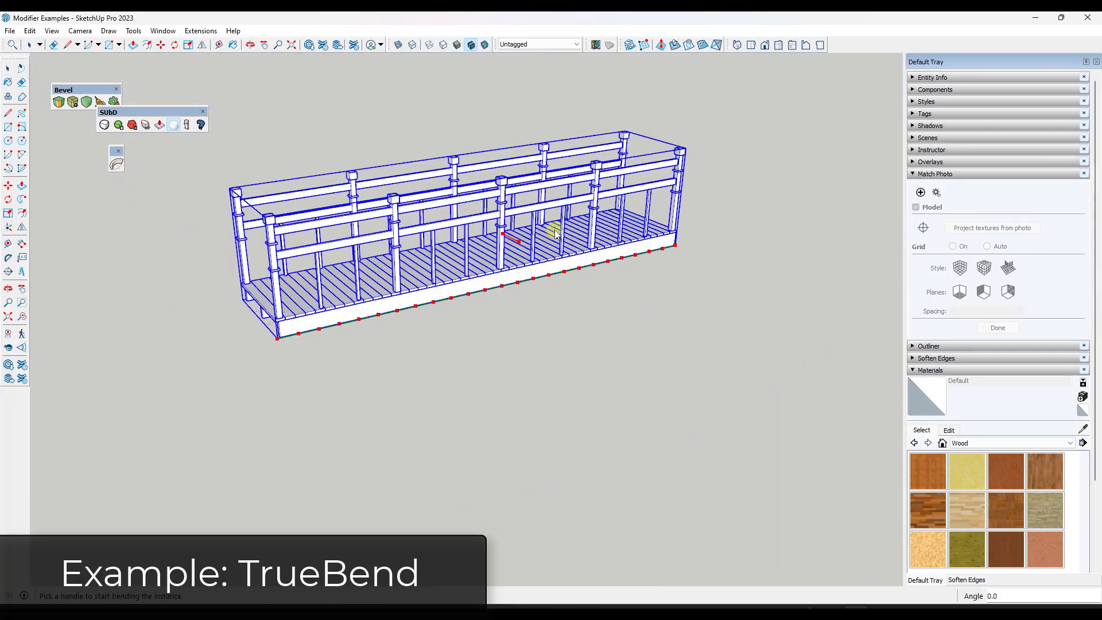
{"action": "left_click_drag", "start_coordinate": [554, 235], "coordinate": [560, 250]}
{"action": "middle_click_drag", "start_coordinate": [559, 249], "coordinate": [543, 264]}
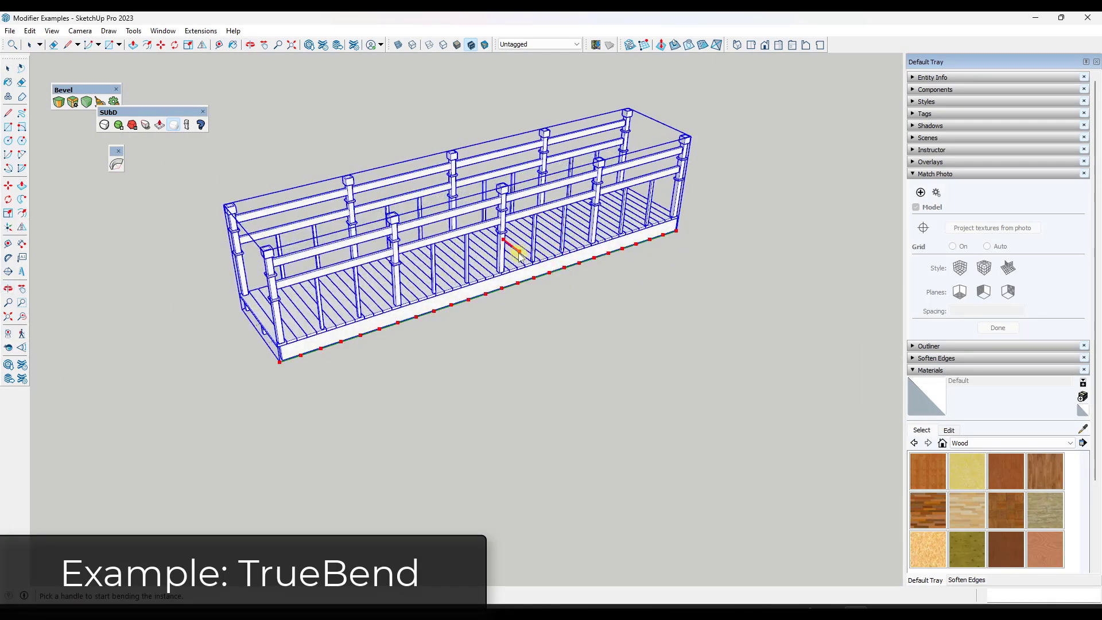
{"action": "left_click_drag", "start_coordinate": [518, 252], "coordinate": [581, 300]}
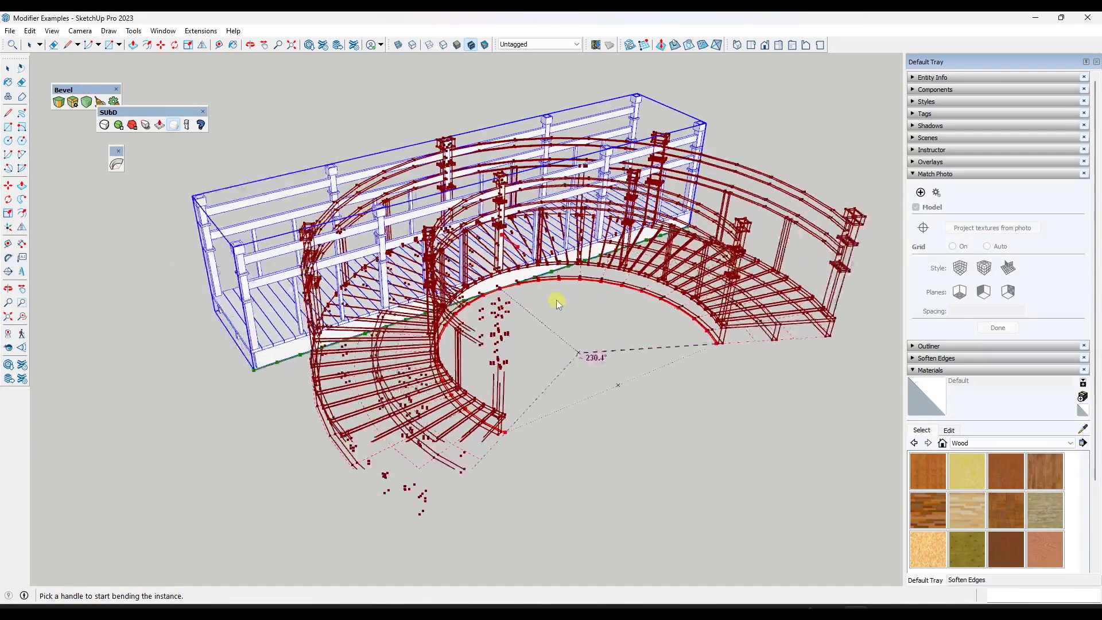
{"action": "key", "text": "space"}
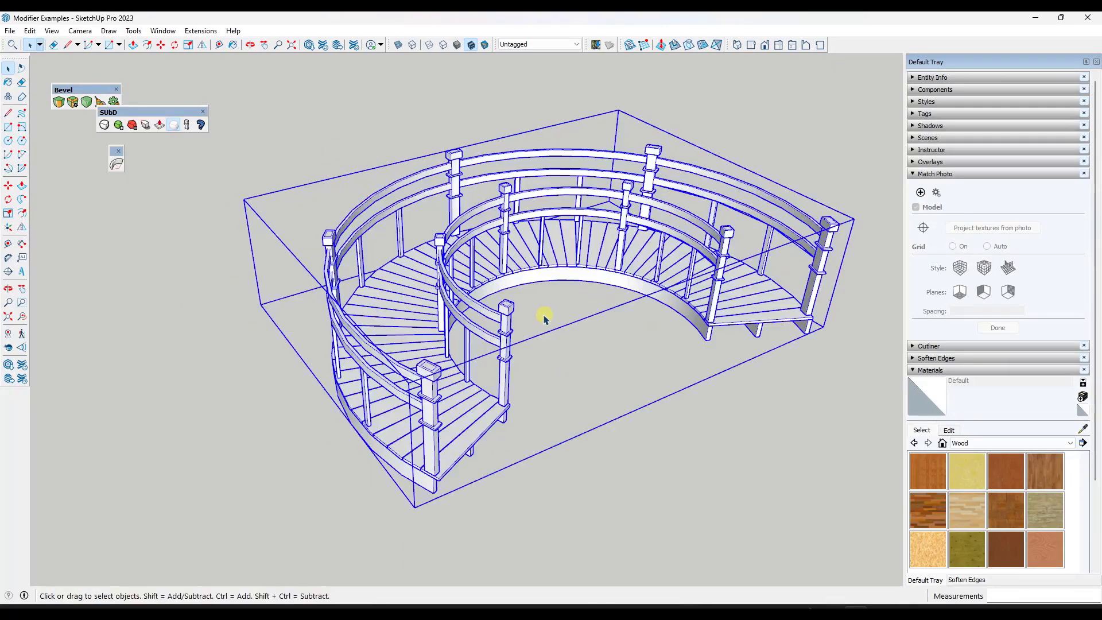
Examine the bent deck and its railings from several angles and compare it with the other example shapes.
{"action": "middle_click_drag", "start_coordinate": [544, 319], "coordinate": [610, 320]}
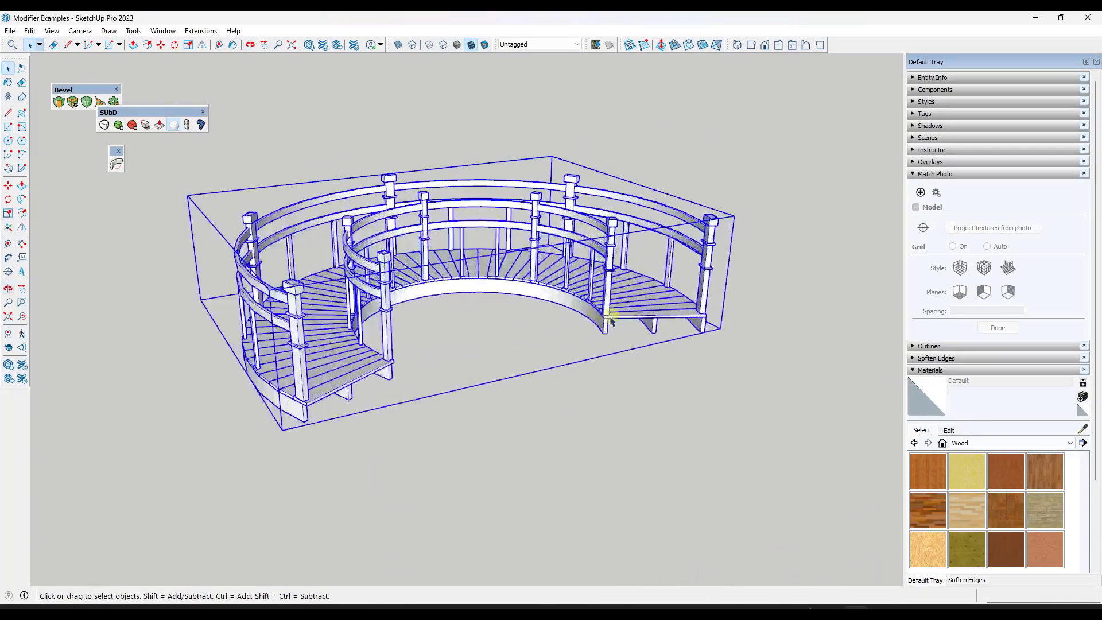
{"action": "scroll", "coordinate": [431, 239], "scroll_direction": "up", "scroll_amount": 1}
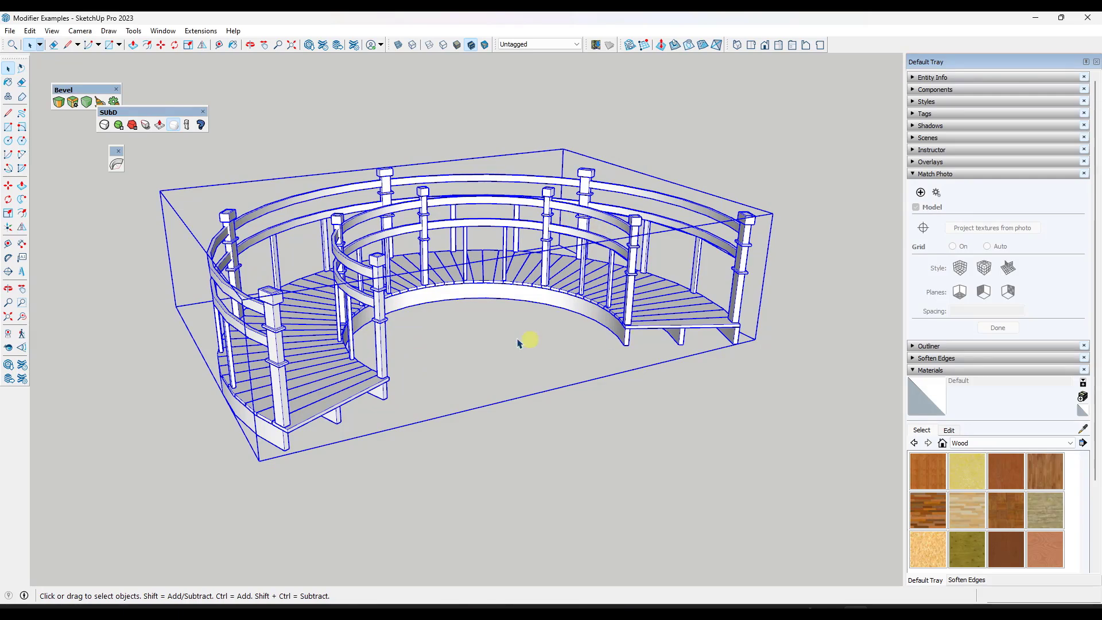
{"action": "middle_click_drag", "start_coordinate": [524, 339], "coordinate": [524, 246]}
{"action": "middle_click_drag", "start_coordinate": [378, 228], "coordinate": [402, 270]}
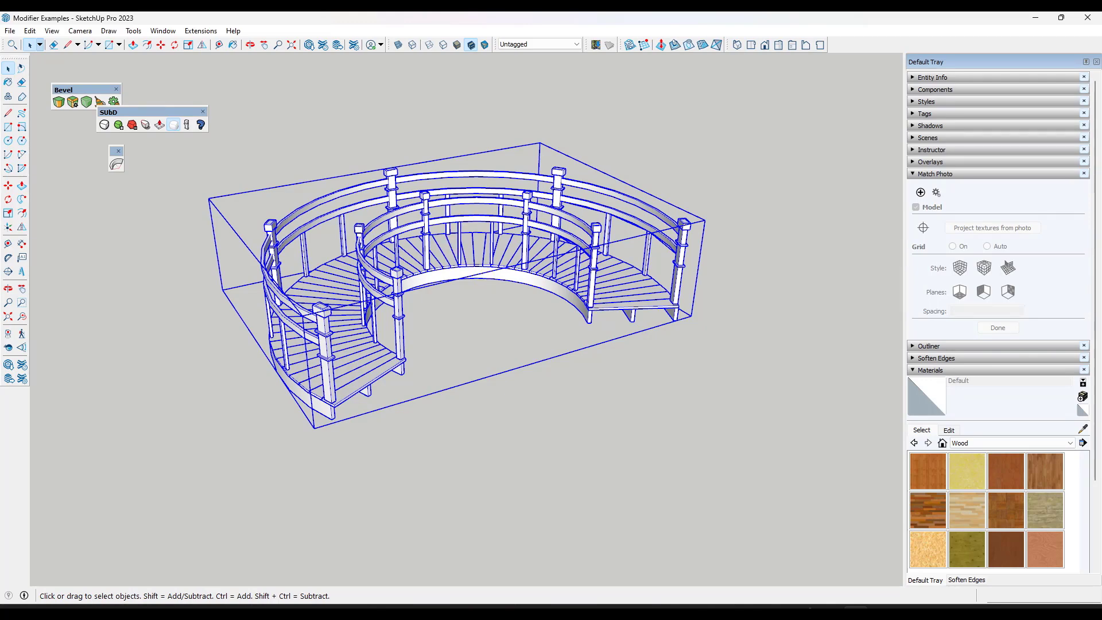
{"action": "scroll", "coordinate": [483, 396], "scroll_direction": "down", "scroll_amount": 2}
{"action": "scroll", "coordinate": [463, 275], "scroll_direction": "up", "scroll_amount": 3}
{"action": "middle_click_drag", "start_coordinate": [462, 275], "coordinate": [498, 294]}
{"action": "scroll", "coordinate": [574, 247], "scroll_direction": "down", "scroll_amount": 10}
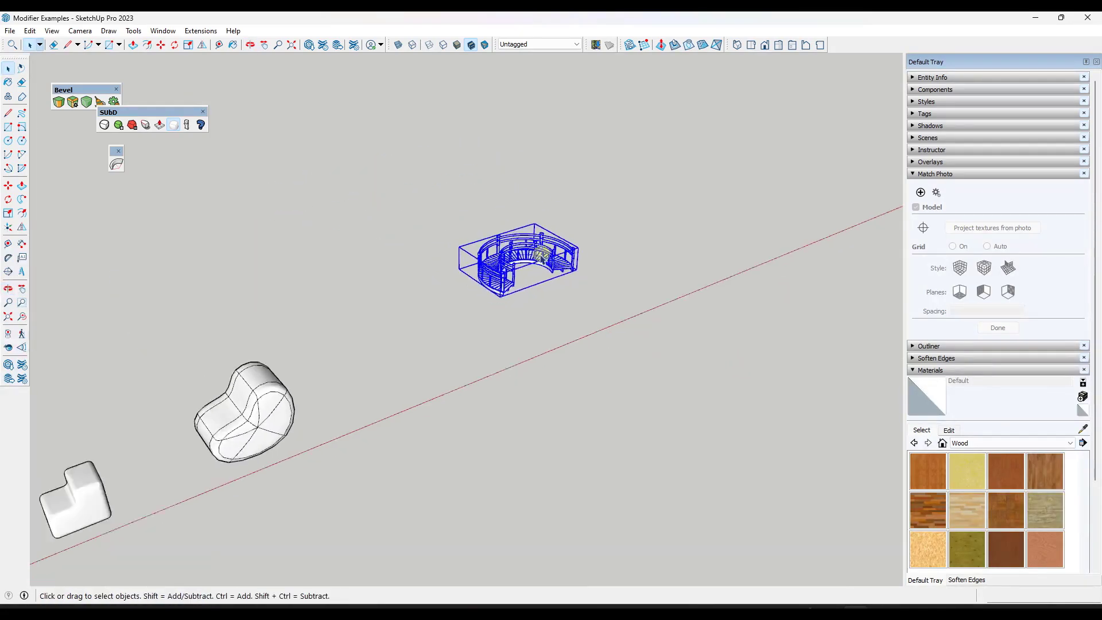
{"action": "scroll", "coordinate": [336, 373], "scroll_direction": "up", "scroll_amount": 5}
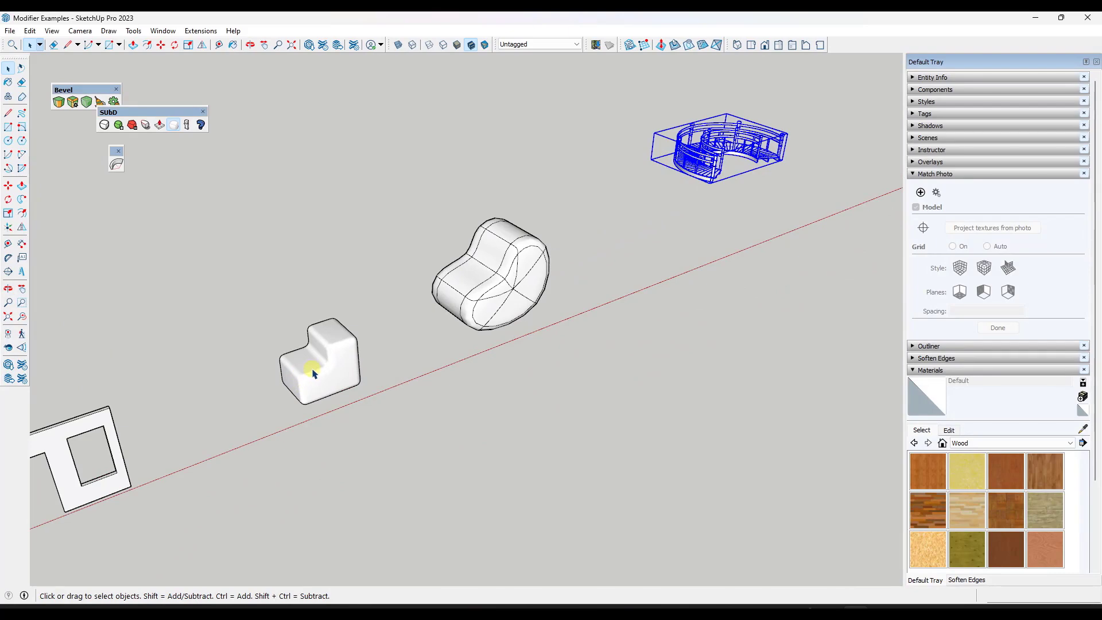
{"action": "scroll", "coordinate": [600, 177], "scroll_direction": "up", "scroll_amount": 8}
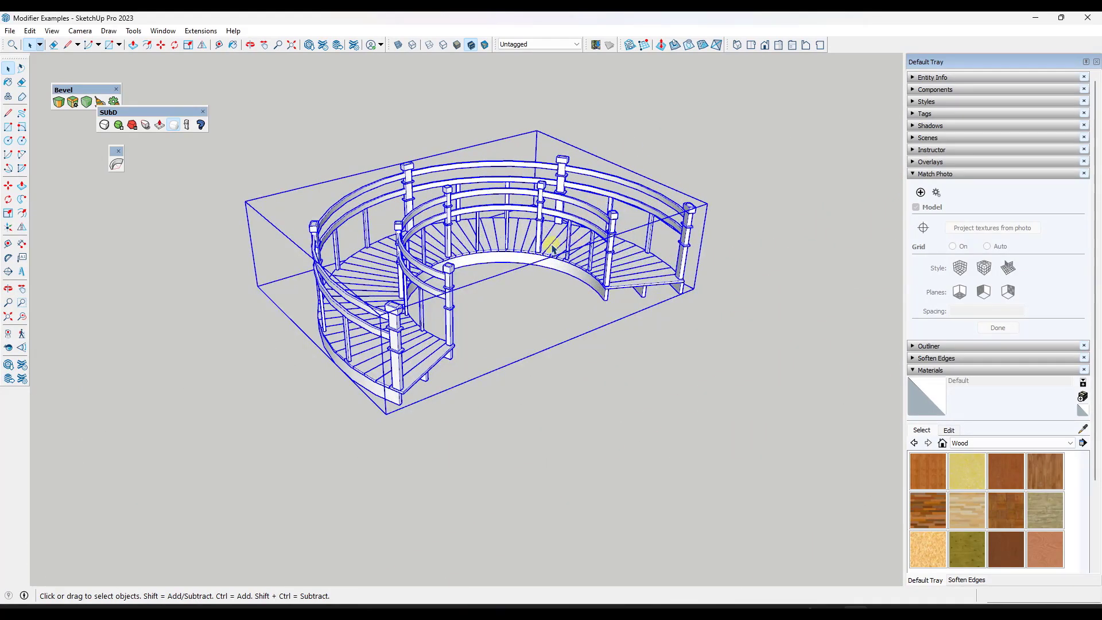
{"action": "scroll", "coordinate": [541, 262], "scroll_direction": "up", "scroll_amount": 3}
{"action": "mouse_move", "coordinate": [542, 252]}
{"action": "middle_mouse_down"}
{"action": "mouse_move", "coordinate": [542, 240]}
{"action": "mouse_move", "coordinate": [541, 255]}
{"action": "middle_mouse_up"}
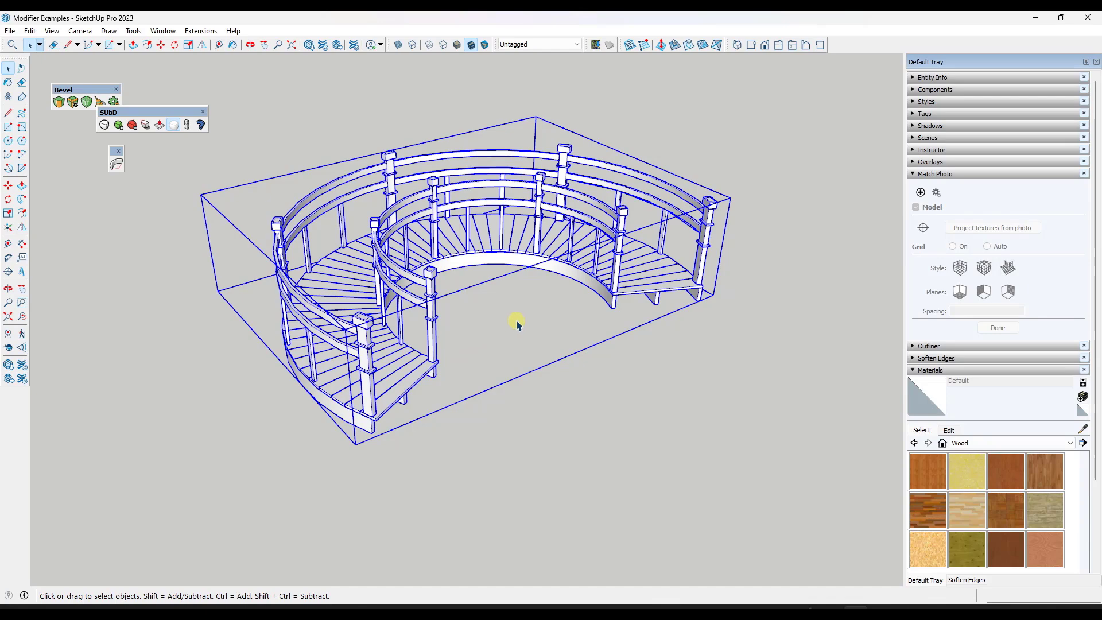
{"action": "middle_click_drag", "start_coordinate": [516, 324], "coordinate": [659, 258]}
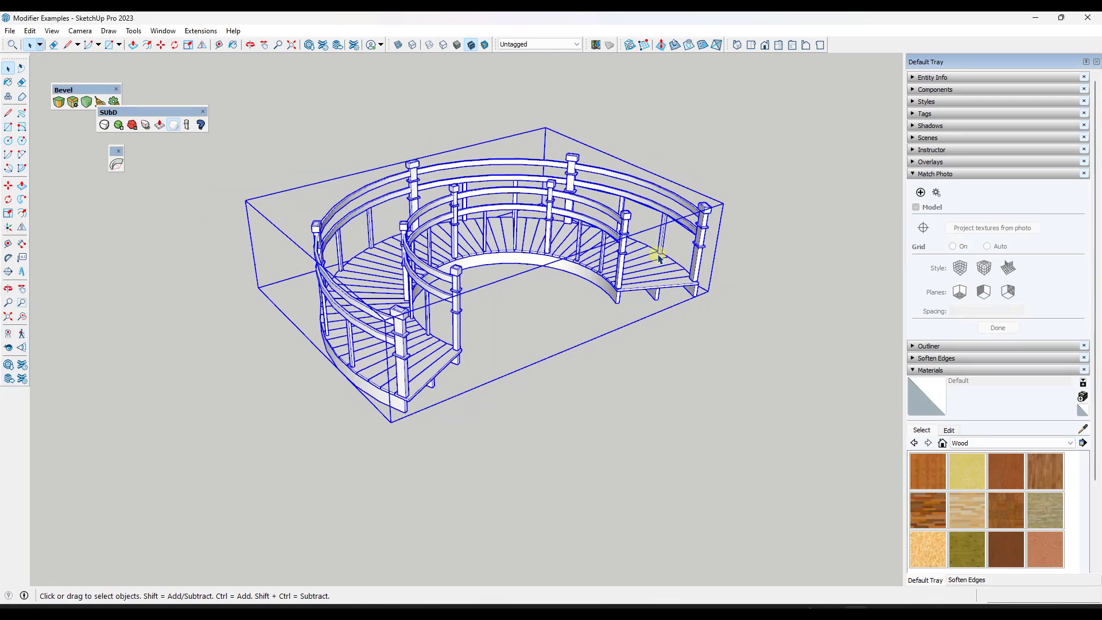
Draw a rectangle about 1' 3" by 3' 6" in front of the curved deck and Push/Pull it into a thin slab.
{"action": "scroll", "coordinate": [596, 251], "scroll_direction": "down", "scroll_amount": 4}
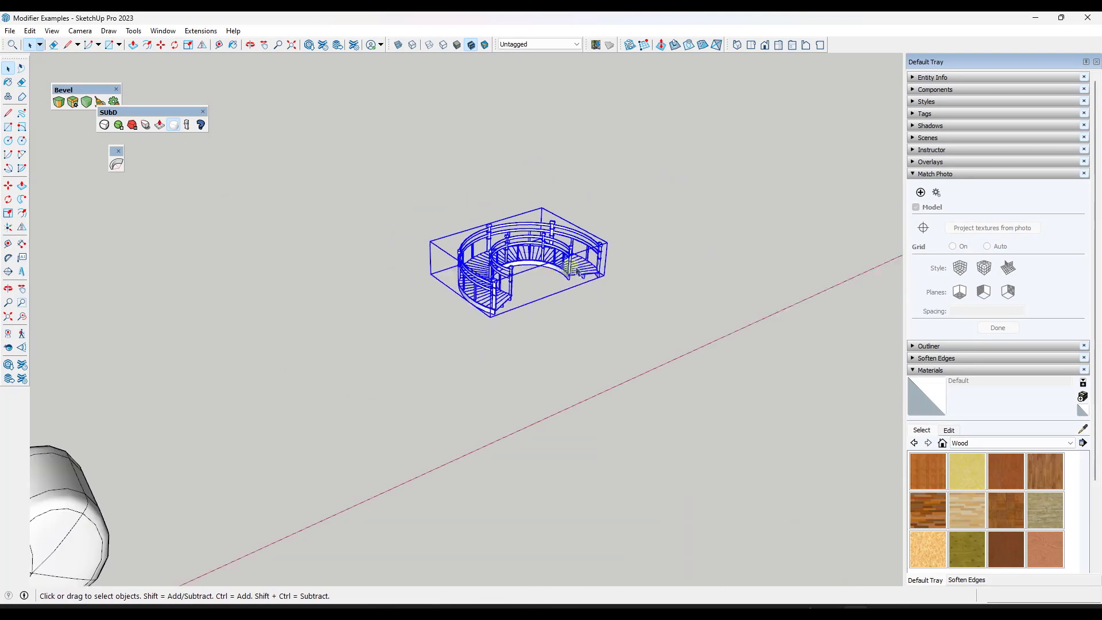
{"action": "key", "text": "r"}
{"action": "left_click", "coordinate": [544, 364]}
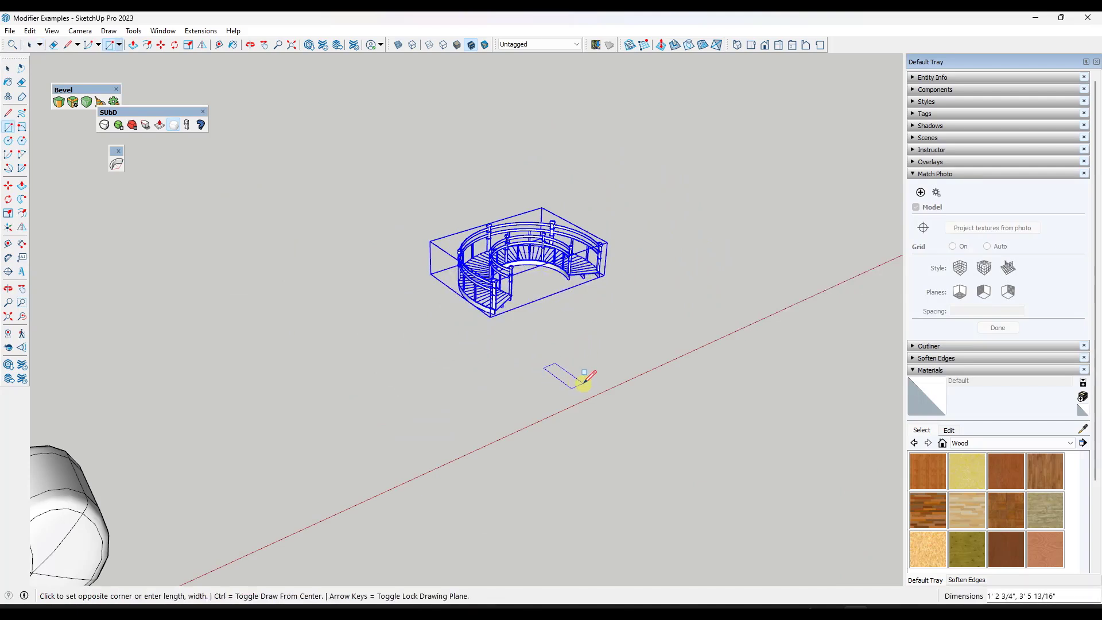
{"action": "left_click", "coordinate": [582, 386]}
{"action": "key", "text": "space"}
{"action": "key", "text": "p"}
{"action": "left_click_drag", "start_coordinate": [563, 377], "coordinate": [589, 392]}
{"action": "key", "text": "space"}
{"action": "middle_click_drag", "start_coordinate": [614, 383], "coordinate": [619, 381]}
{"action": "scroll", "coordinate": [561, 402], "scroll_direction": "up", "scroll_amount": 5}
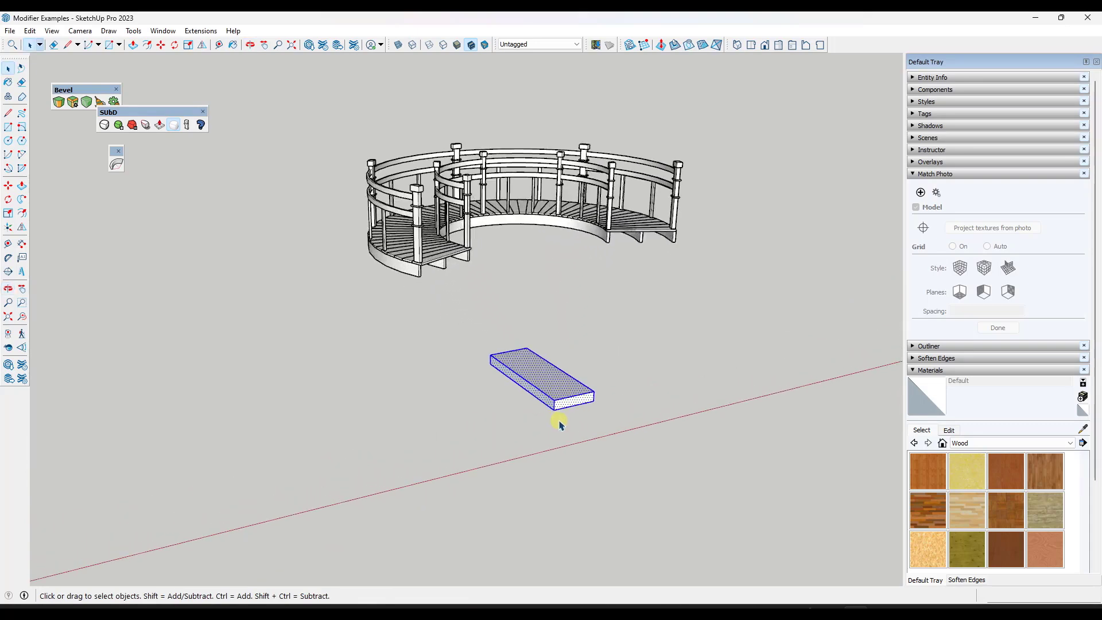
Array the slab along the red axis as five copies spaced about 2' 6" apart.
{"action": "key", "text": "m"}
{"action": "left_click", "coordinate": [555, 411]}
{"action": "key", "text": "ctrl"}
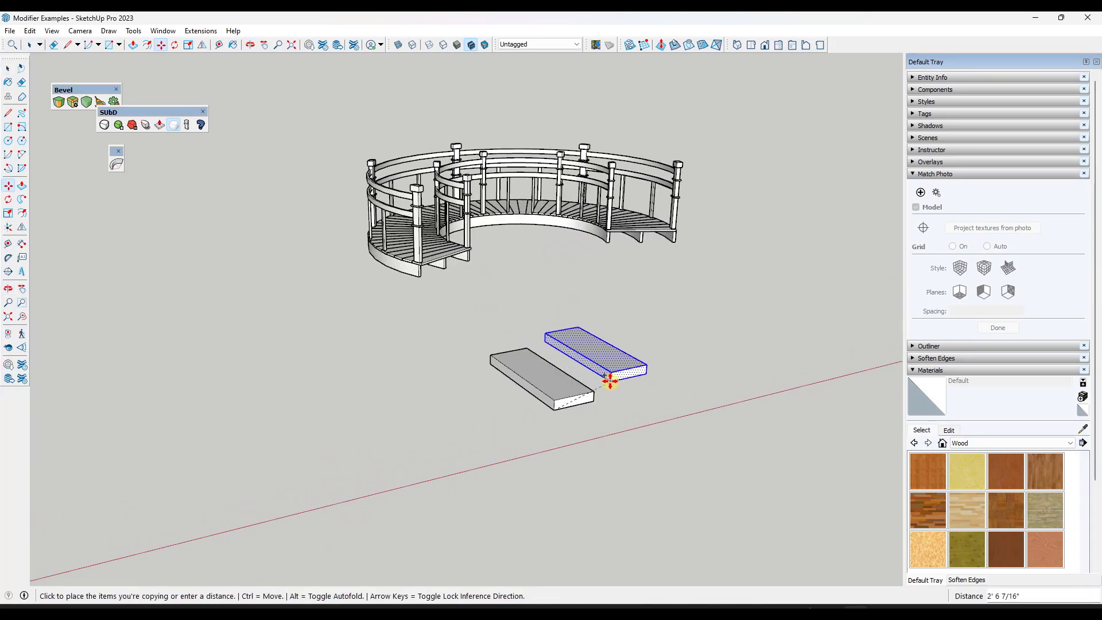
{"action": "left_click", "coordinate": [610, 378]}
{"action": "type", "text": "*5"}
{"action": "key", "text": "Return"}
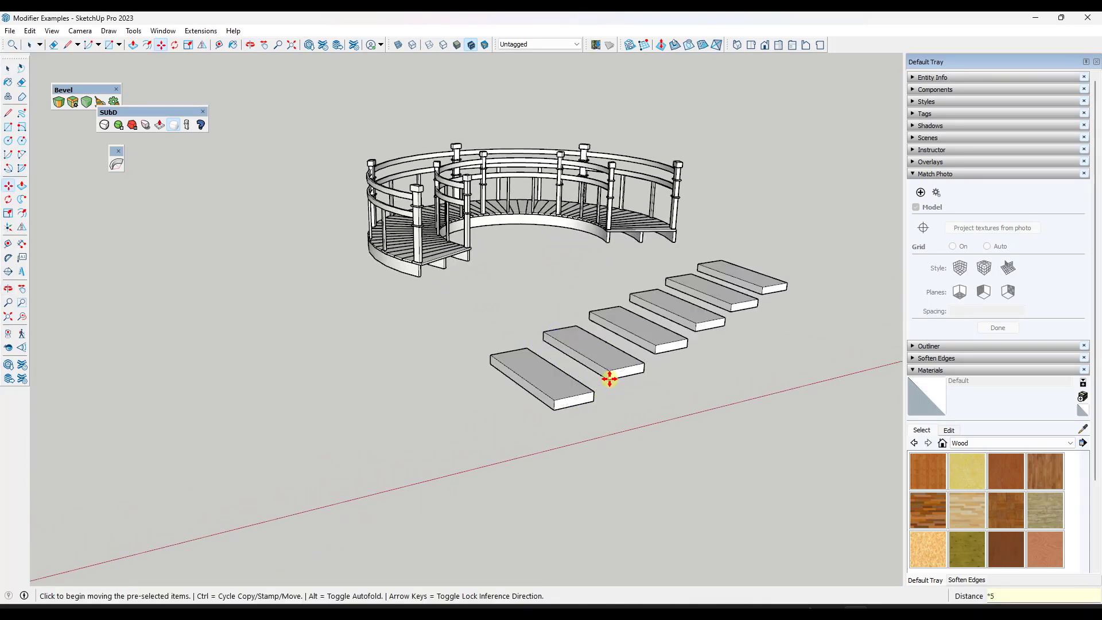
{"action": "key", "text": "space"}
{"action": "middle_click_drag", "start_coordinate": [718, 322], "coordinate": [624, 381]}
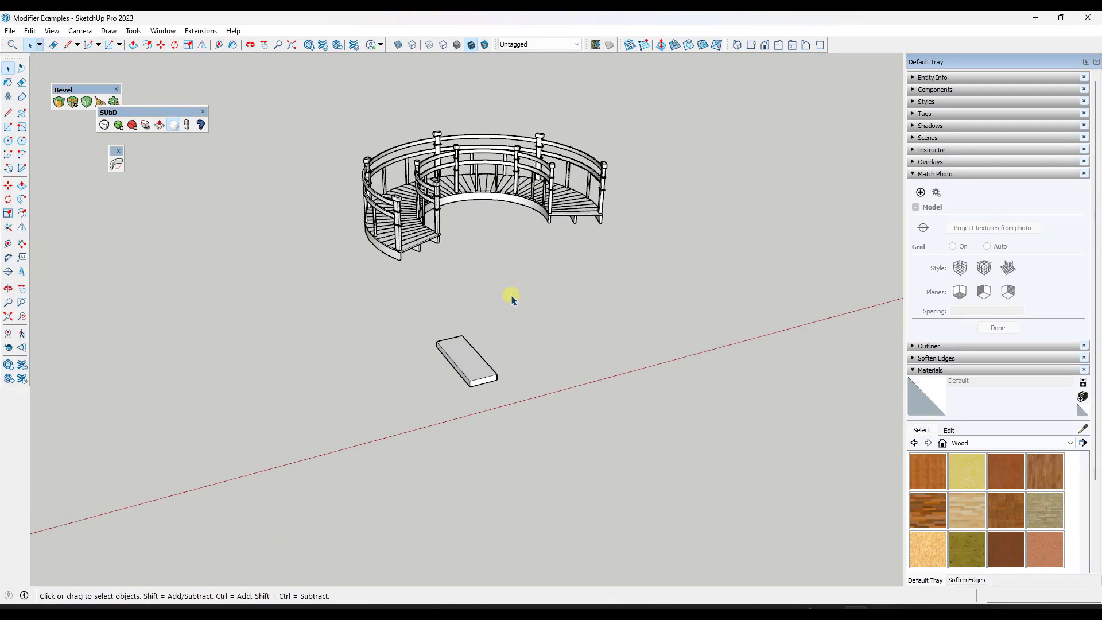
{"action": "middle_click_drag", "start_coordinate": [511, 295], "coordinate": [489, 320]}
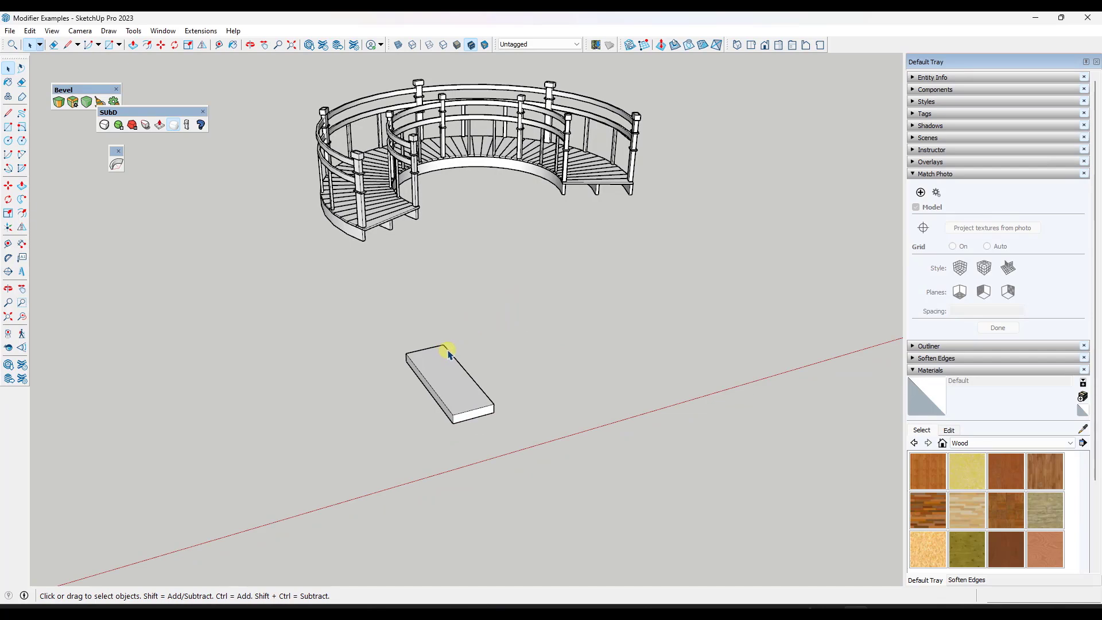
{"action": "scroll", "coordinate": [452, 339], "scroll_direction": "down", "scroll_amount": 2}
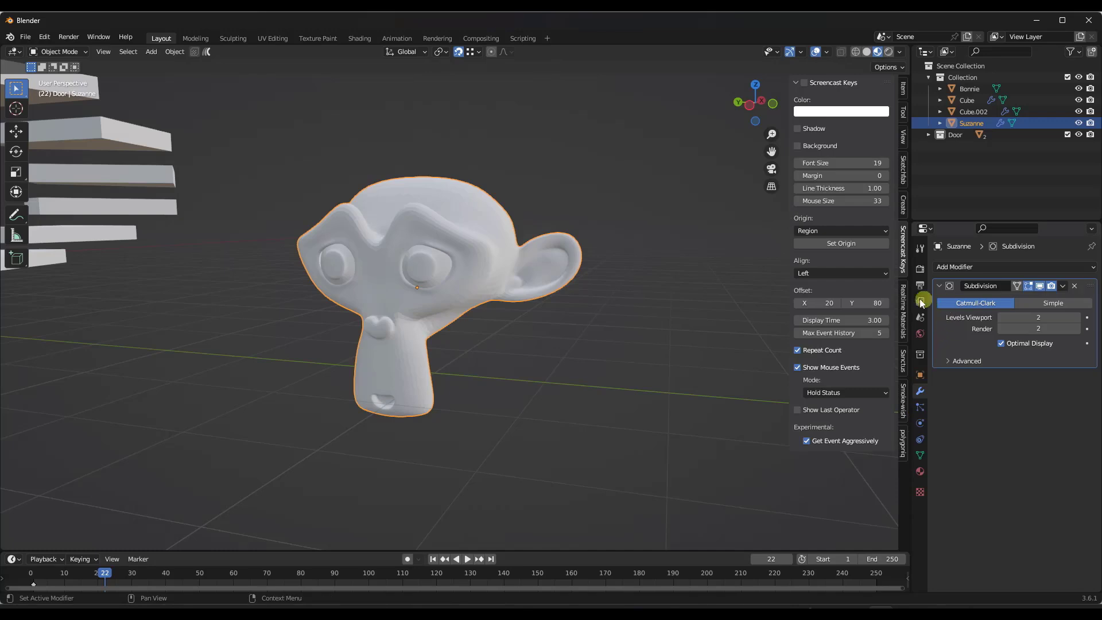
Switch to Blender and set the spiral stair's Array count to 15 and its SimpleDeform bend angle to about -321°.
{"action": "left_click", "coordinate": [180, 191]}
{"action": "middle_click_drag", "start_coordinate": [180, 191], "coordinate": [292, 208]}
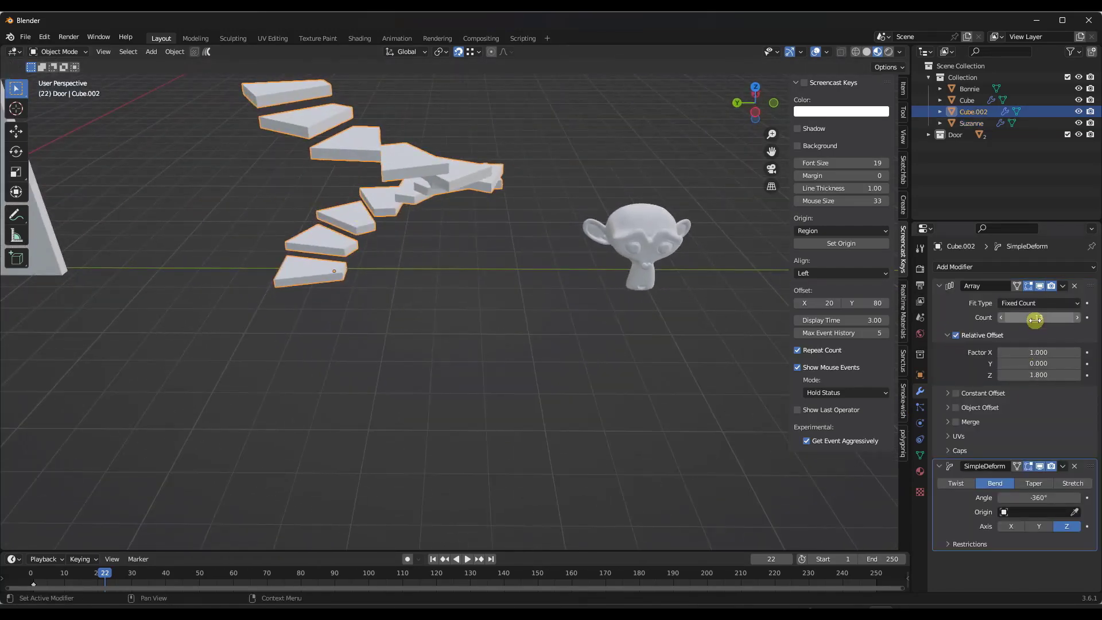
{"action": "left_click_drag", "start_coordinate": [1033, 317], "coordinate": [1062, 316]}
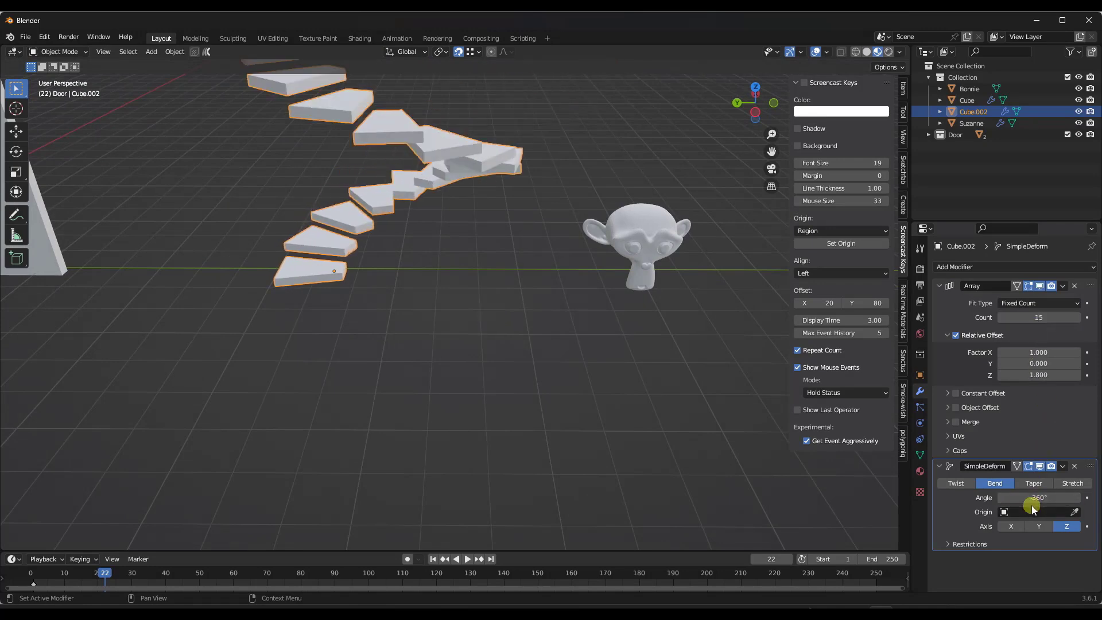
{"action": "left_click_drag", "start_coordinate": [417, 355], "coordinate": [613, 314]}
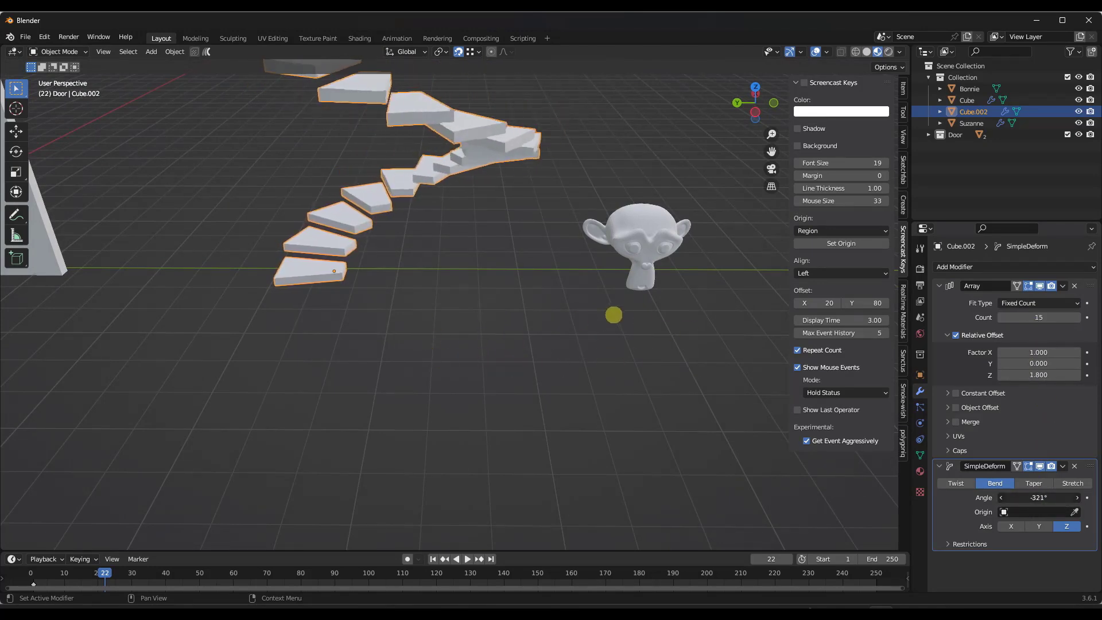
{"action": "left_click", "coordinate": [1035, 20]}
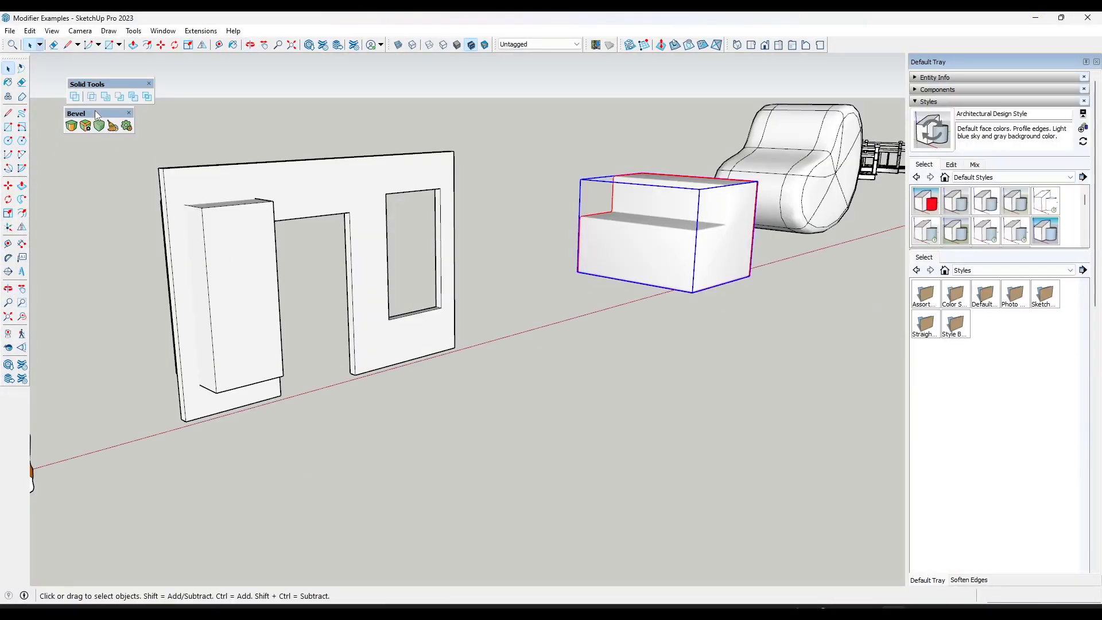
Subtract the upright box from the wall with Solid Tools to cut a window opening beside the doorway.
{"action": "left_click_drag", "start_coordinate": [94, 110], "coordinate": [96, 116]}
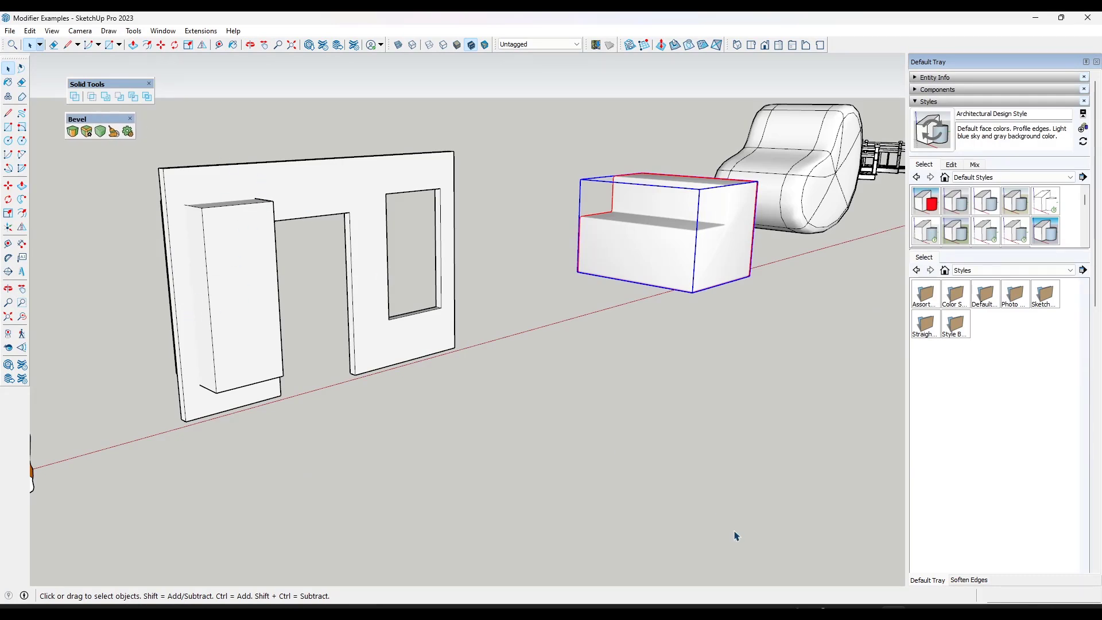
{"action": "middle_click_drag", "start_coordinate": [300, 253], "coordinate": [256, 278]}
{"action": "scroll", "coordinate": [240, 292], "scroll_direction": "up", "scroll_amount": 2}
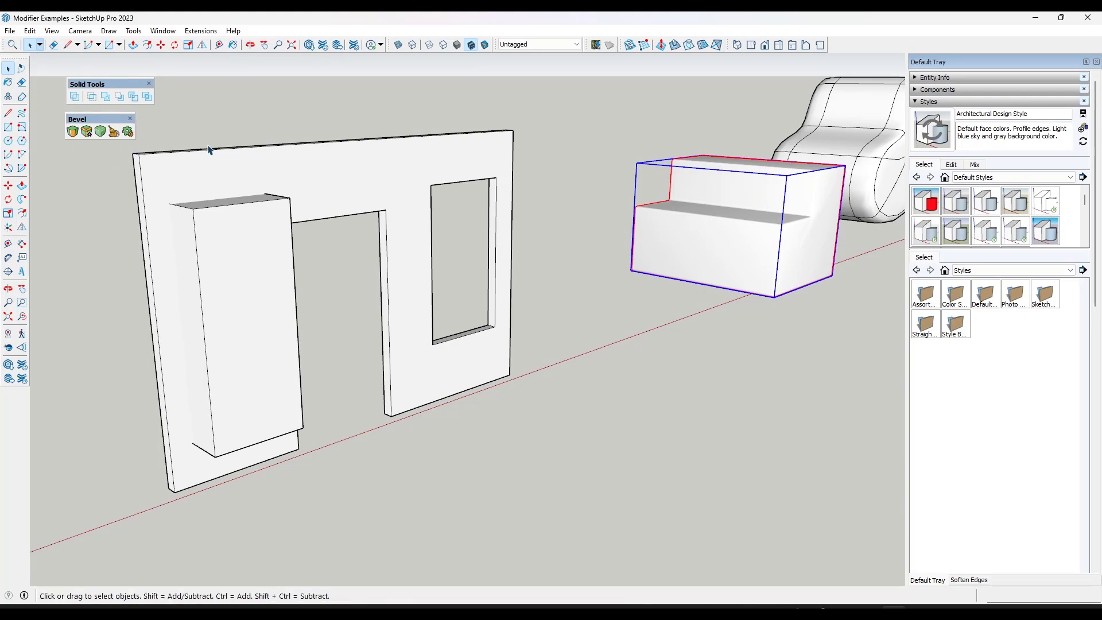
{"action": "left_click", "coordinate": [75, 96]}
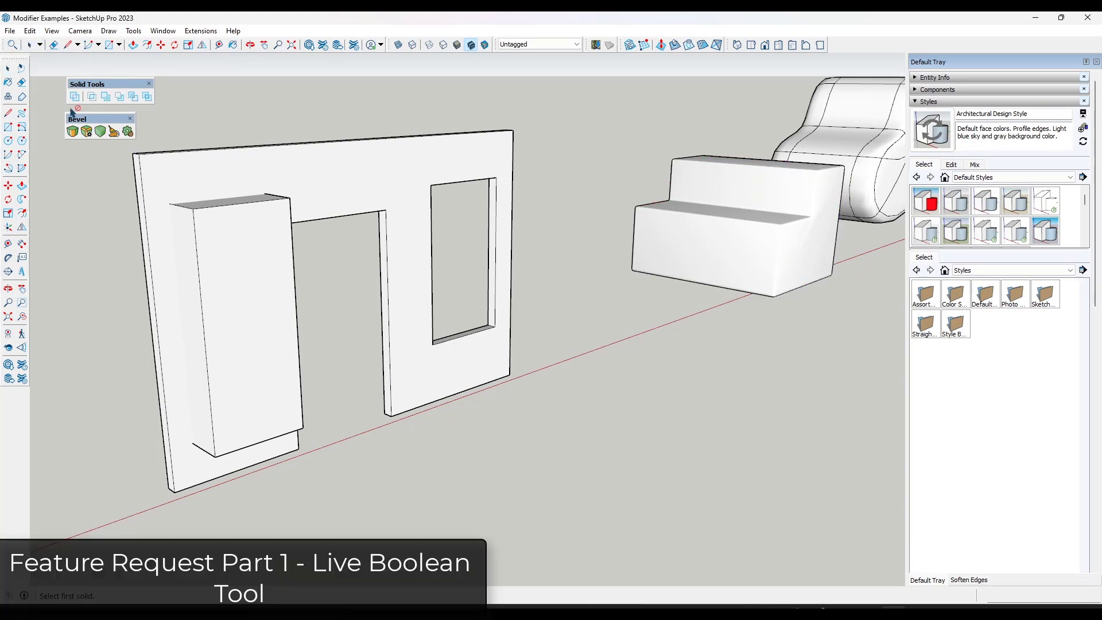
{"action": "left_click", "coordinate": [222, 269]}
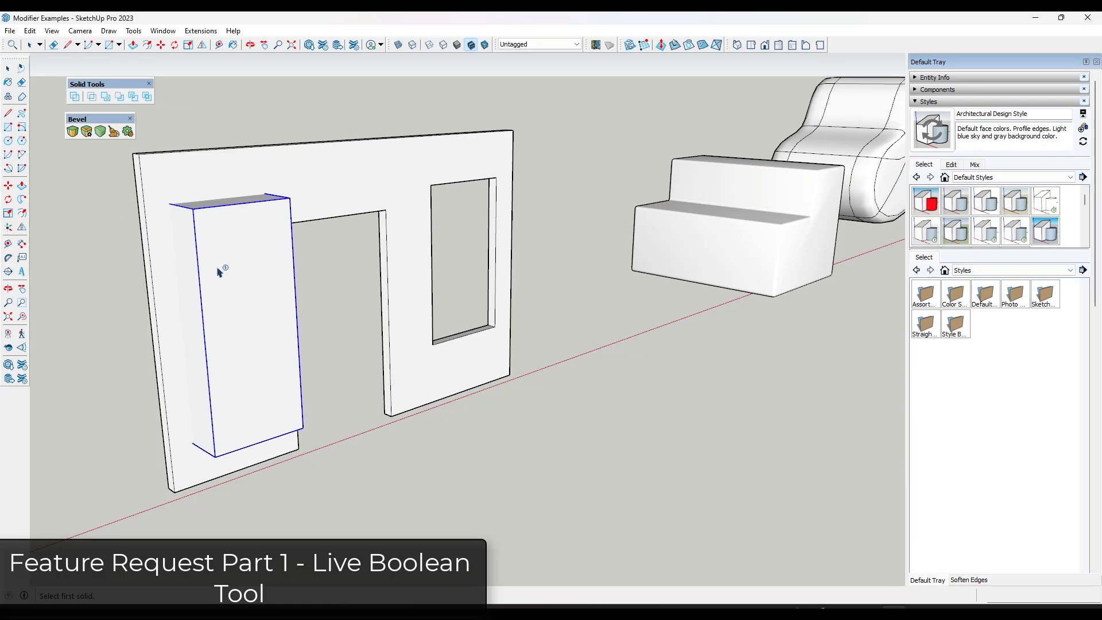
{"action": "left_click", "coordinate": [193, 173]}
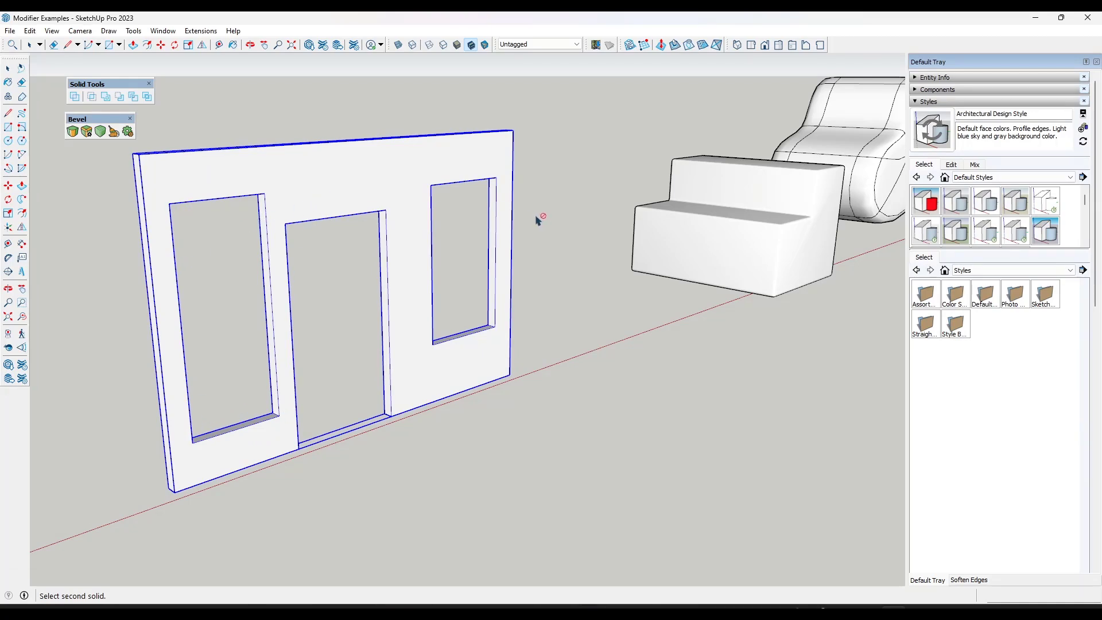
{"action": "key", "text": "Escape"}
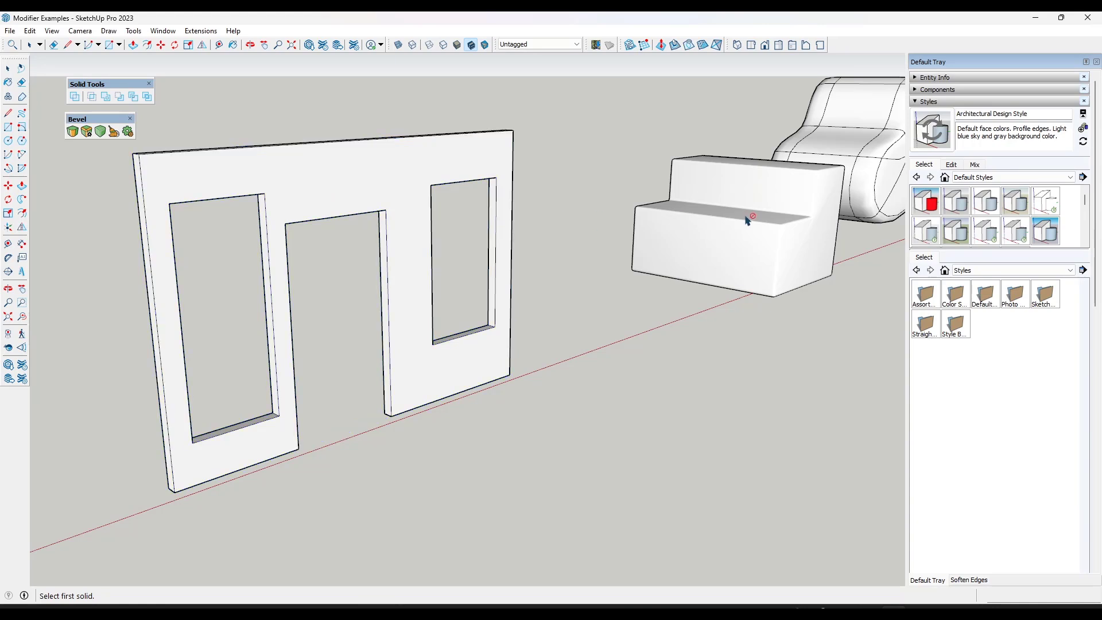
{"action": "key", "text": "space"}
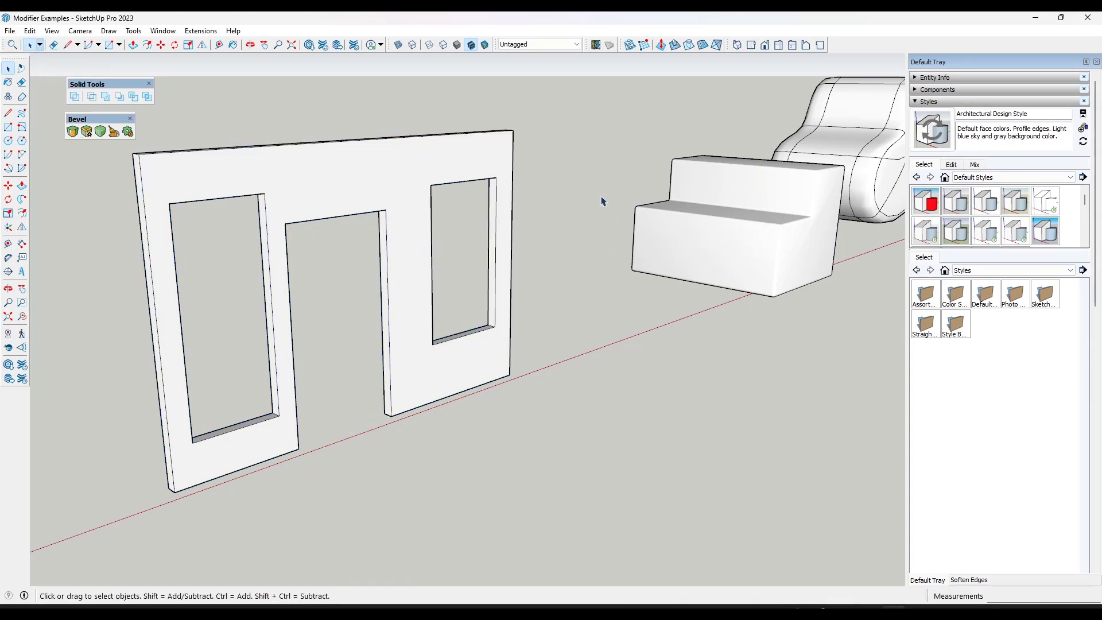
{"action": "left_click", "coordinate": [683, 255]}
{"action": "left_click", "coordinate": [91, 135]}
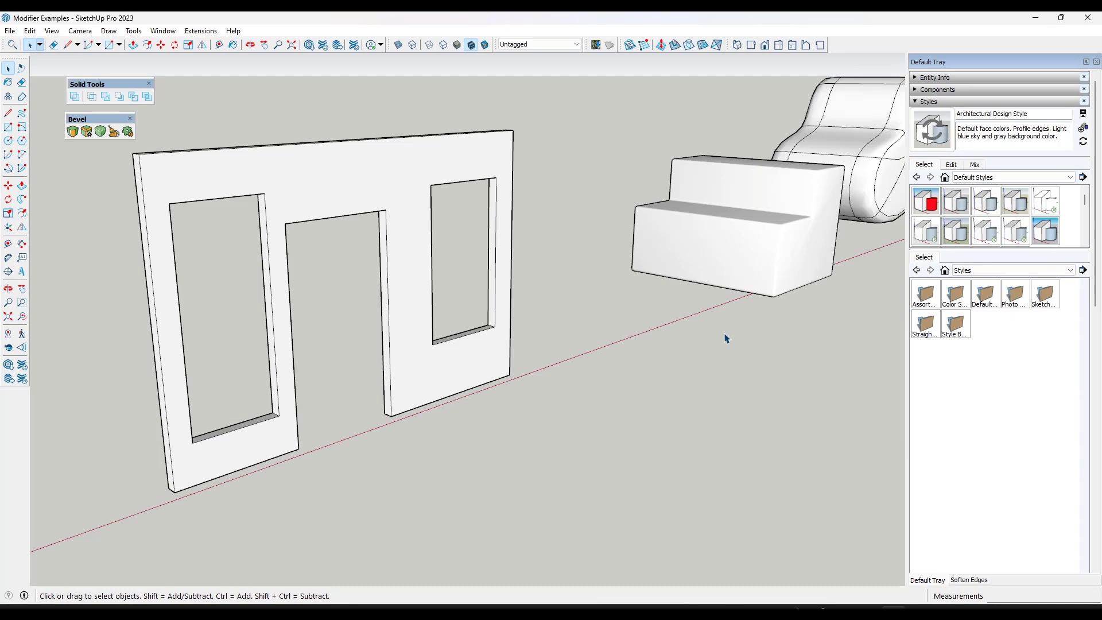
{"action": "middle_click_drag", "start_coordinate": [327, 241], "coordinate": [187, 205]}
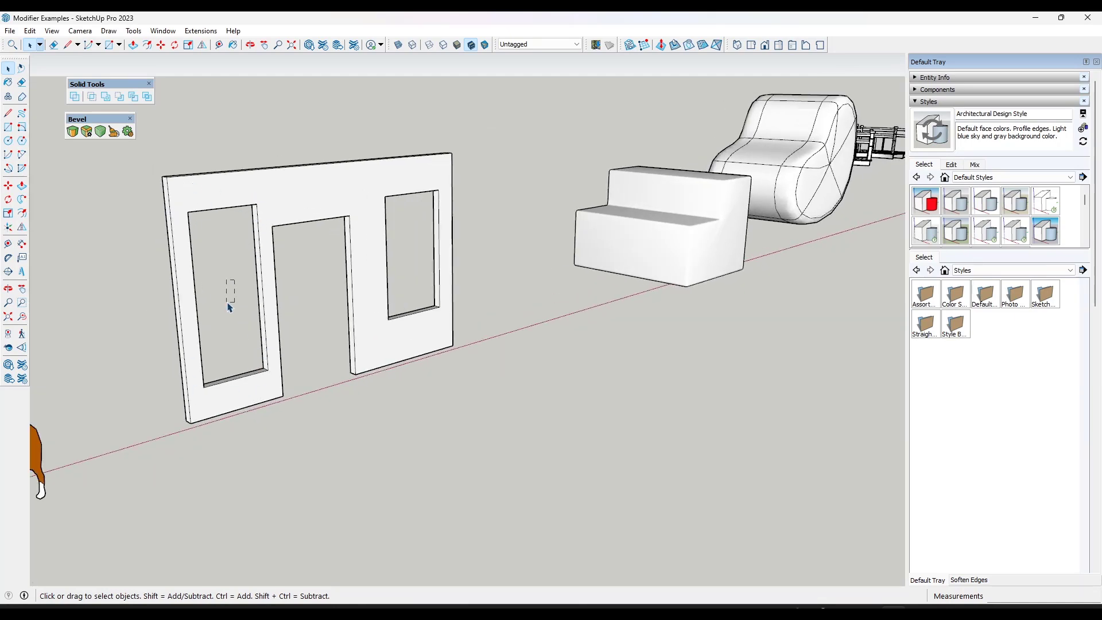
{"action": "scroll", "coordinate": [230, 280], "scroll_direction": "up", "scroll_amount": 2}
{"action": "scroll", "coordinate": [227, 275], "scroll_direction": "up", "scroll_amount": 1}
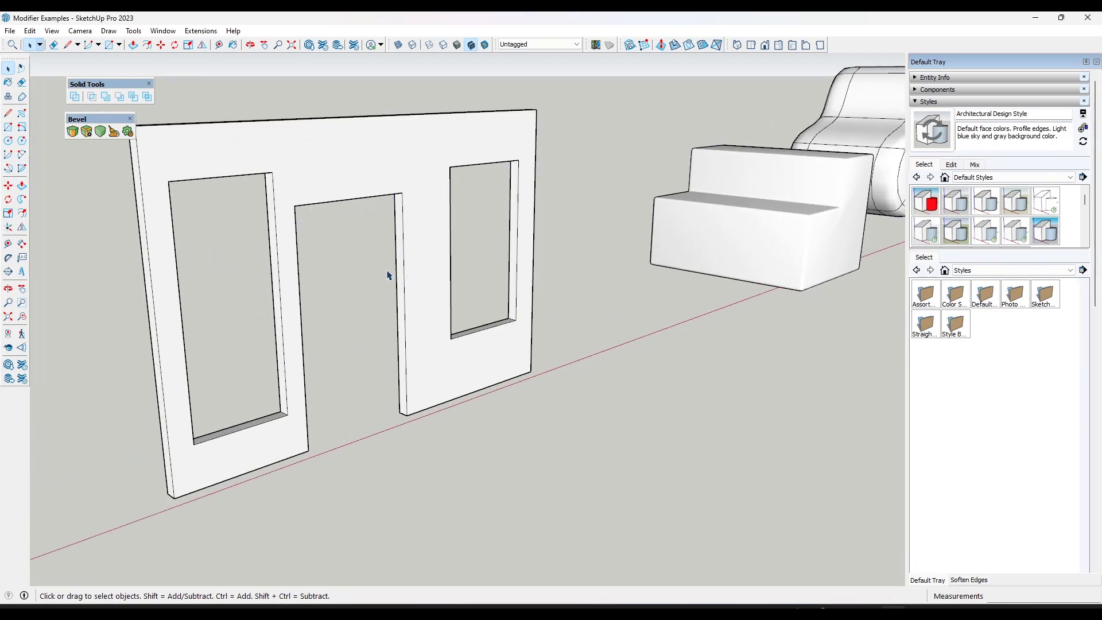
Close the floating Bevel and Solid Tools toolbars.
{"action": "left_click", "coordinate": [130, 119]}
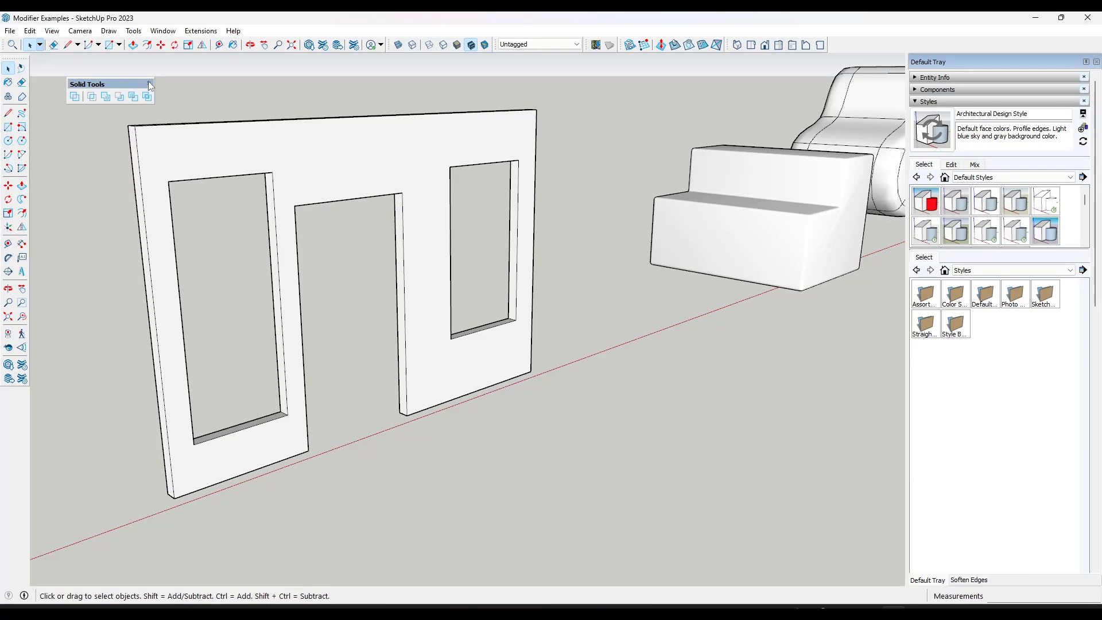
{"action": "left_click", "coordinate": [148, 83]}
{"action": "scroll", "coordinate": [81, 303], "scroll_direction": "down", "scroll_amount": 4}
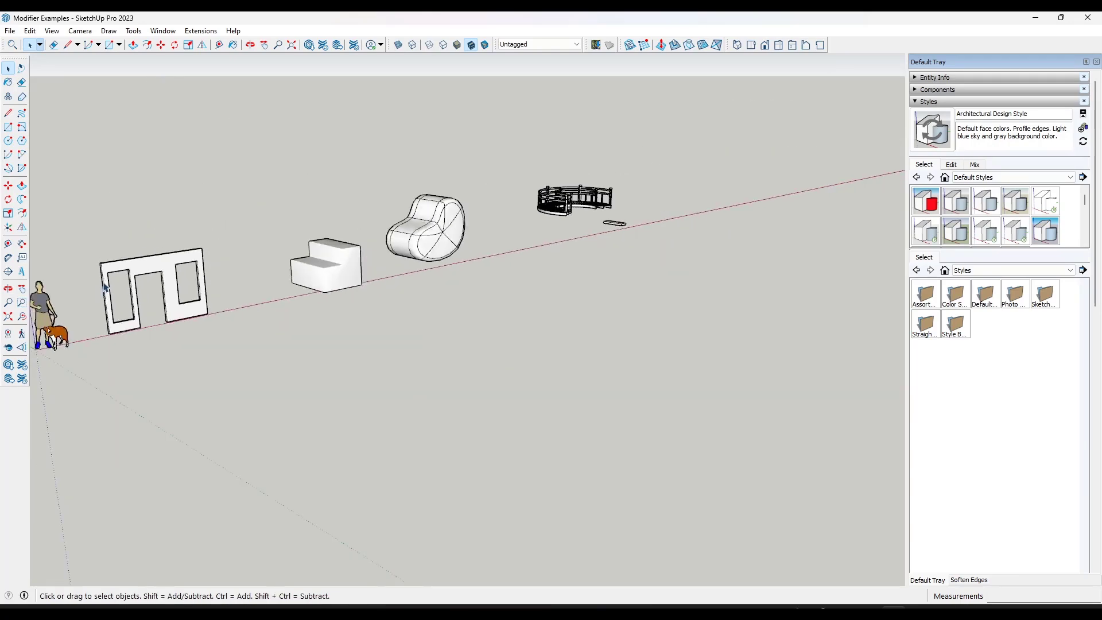
{"action": "scroll", "coordinate": [654, 201], "scroll_direction": "up", "scroll_amount": 3}
{"action": "scroll", "coordinate": [654, 212], "scroll_direction": "up", "scroll_amount": 3}
{"action": "middle_click_drag", "start_coordinate": [580, 214], "coordinate": [463, 282]}
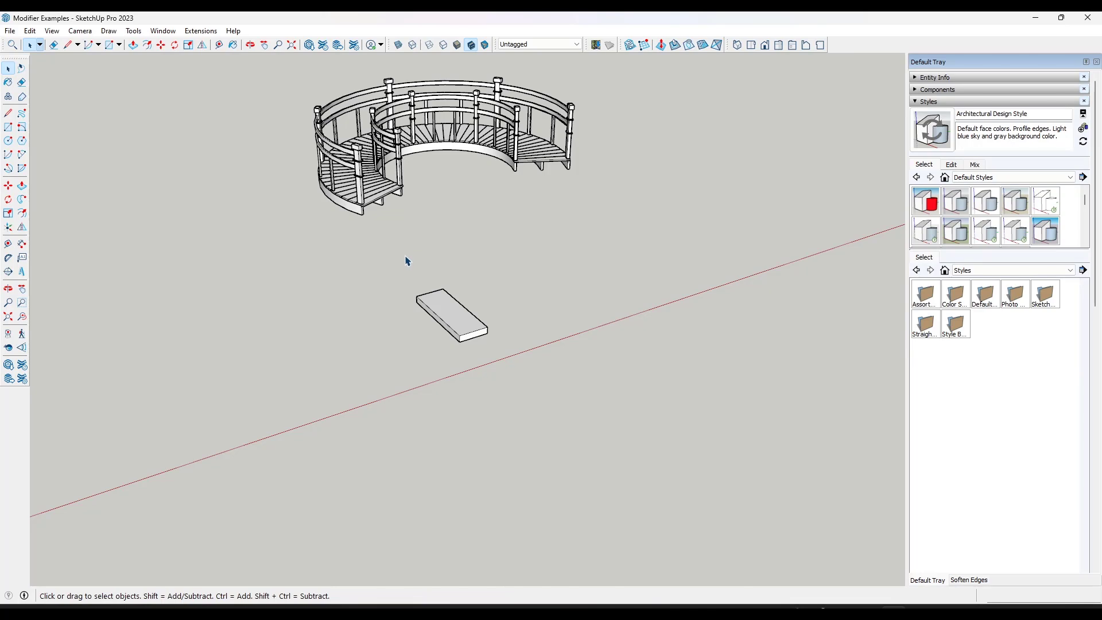
{"action": "left_click_drag", "start_coordinate": [385, 257], "coordinate": [538, 383]}
{"action": "key", "text": "m"}
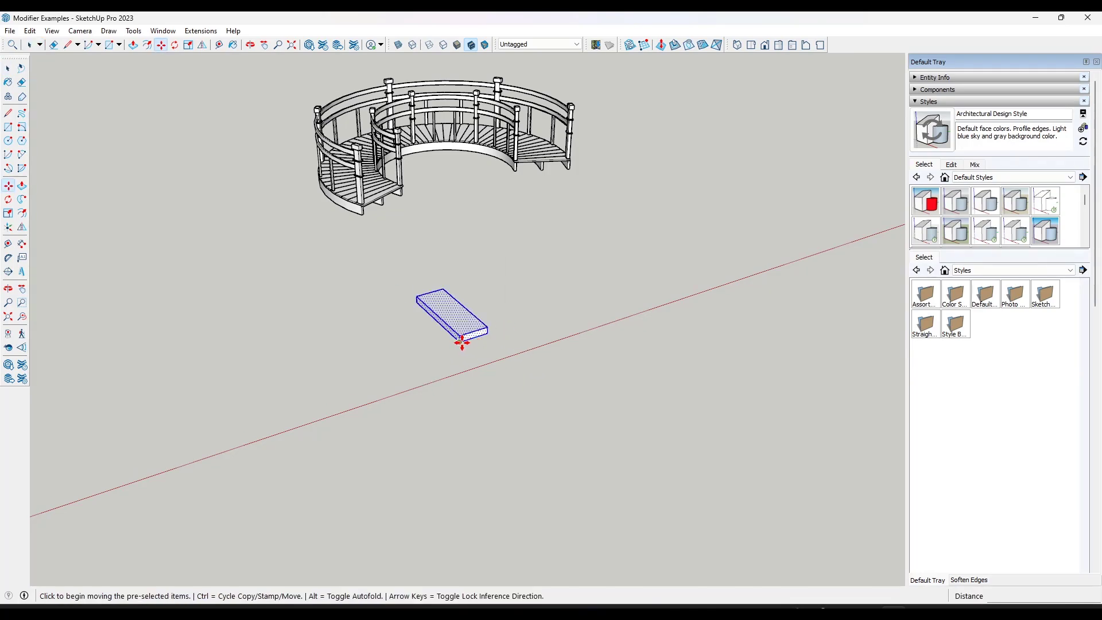
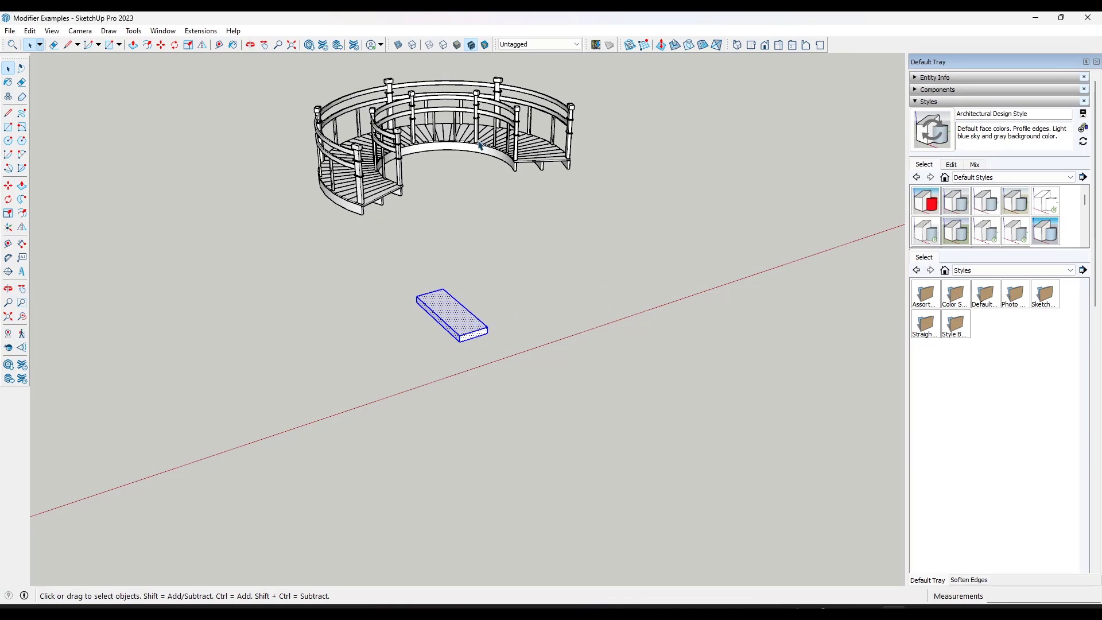
Taper the slab by scaling its front end face about its center to about half its width along the red axis.
{"action": "mouse_move", "coordinate": [471, 262]}
{"action": "middle_mouse_down"}
{"action": "mouse_move", "coordinate": [425, 256]}
{"action": "mouse_move", "coordinate": [507, 233]}
{"action": "mouse_move", "coordinate": [489, 258]}
{"action": "middle_mouse_up"}
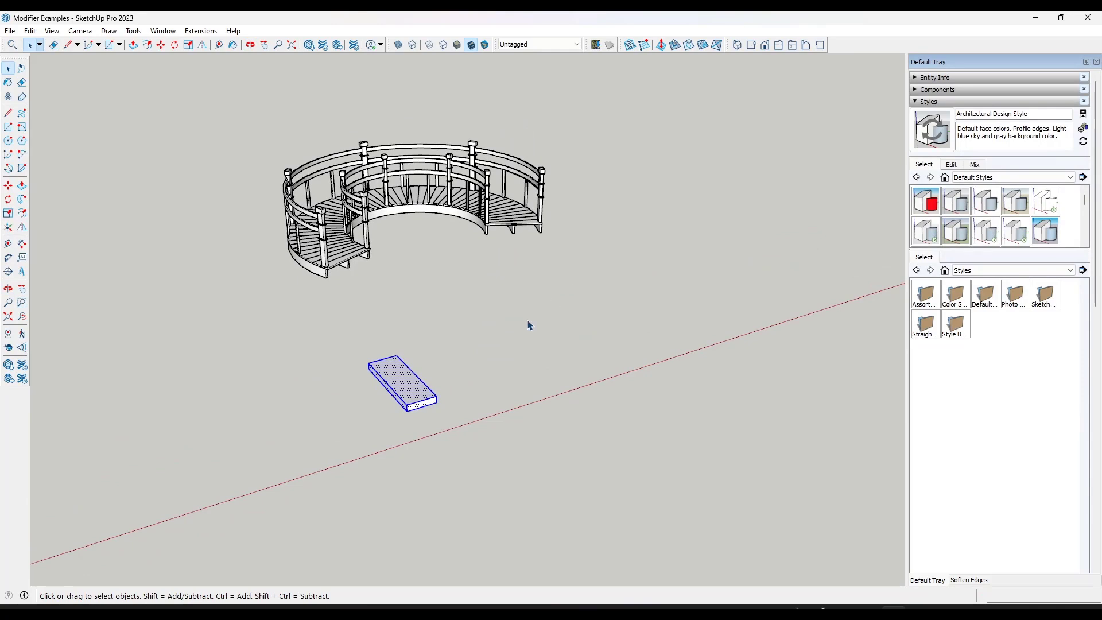
{"action": "scroll", "coordinate": [533, 327], "scroll_direction": "up", "scroll_amount": 2}
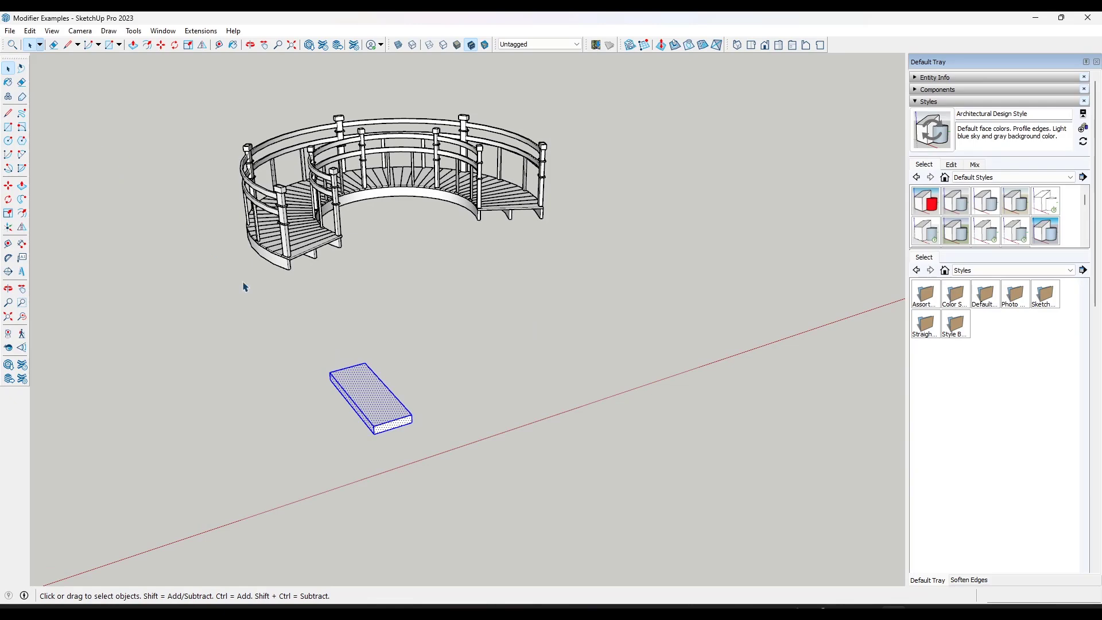
{"action": "scroll", "coordinate": [393, 413], "scroll_direction": "up", "scroll_amount": 1}
{"action": "middle_click_drag", "start_coordinate": [374, 404], "coordinate": [374, 406]}
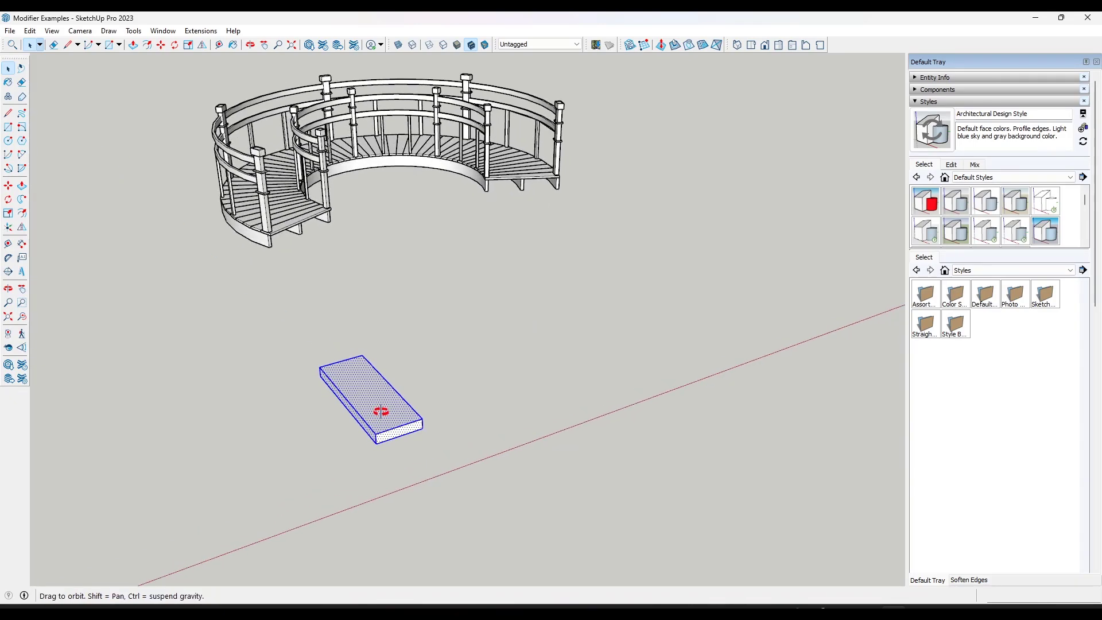
{"action": "left_click_drag", "start_coordinate": [350, 402], "coordinate": [440, 466]}
{"action": "scroll", "coordinate": [440, 466], "scroll_direction": "up", "scroll_amount": 2}
{"action": "key", "text": "s"}
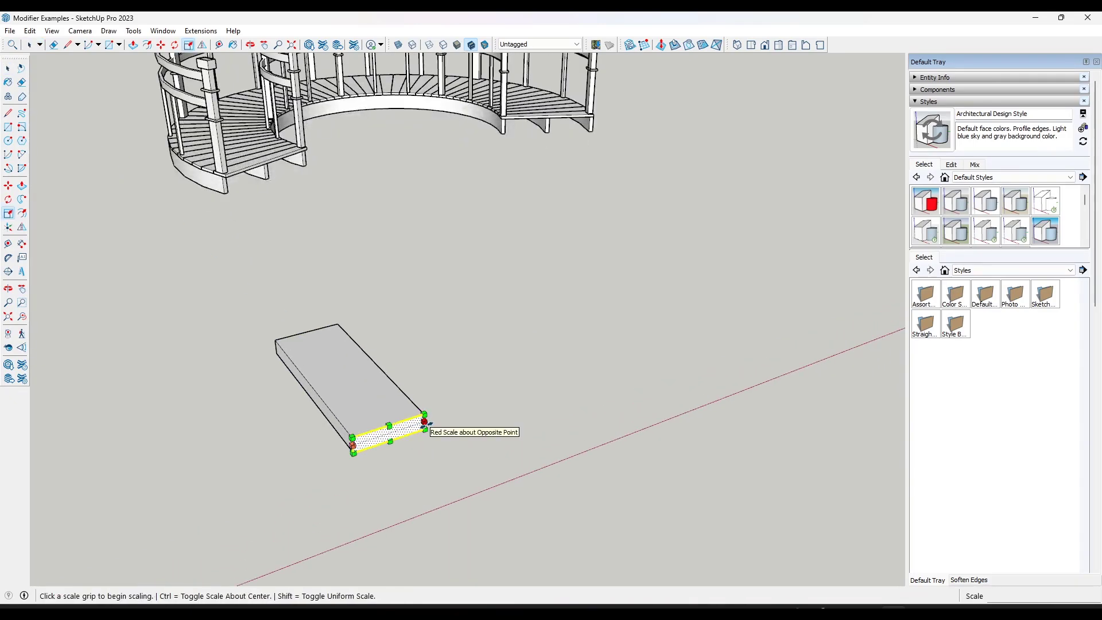
{"action": "left_click", "coordinate": [421, 421]}
{"action": "key", "text": "ctrl"}
{"action": "left_click", "coordinate": [412, 432]}
{"action": "key", "text": "space"}
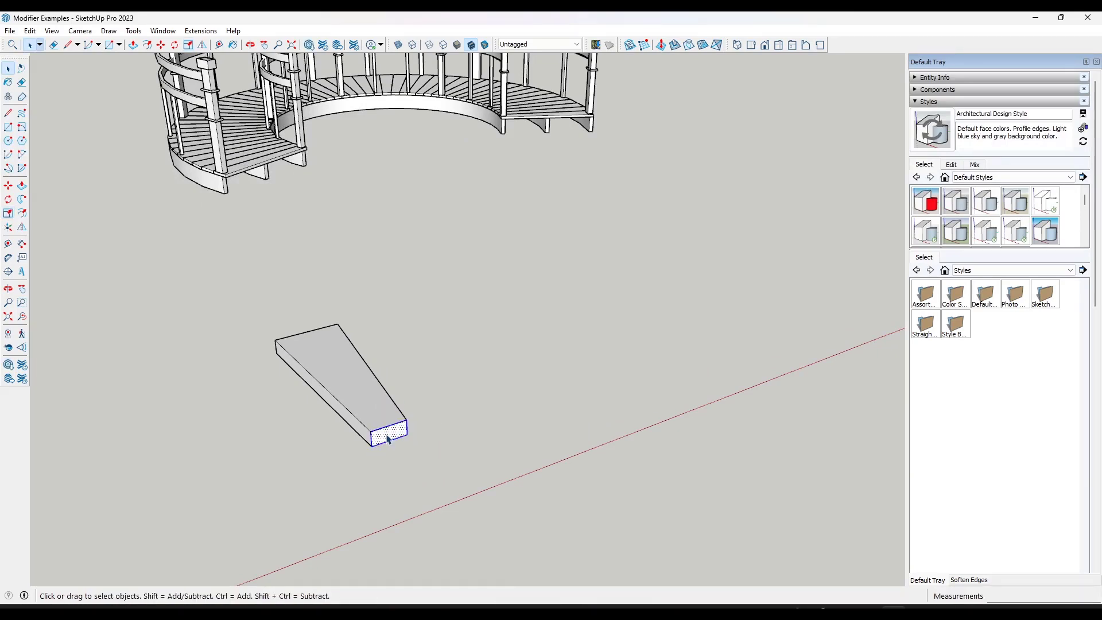
Examine the curved deck's railings and radial boards up close and select the deck.
{"action": "scroll", "coordinate": [388, 440], "scroll_direction": "down", "scroll_amount": 3}
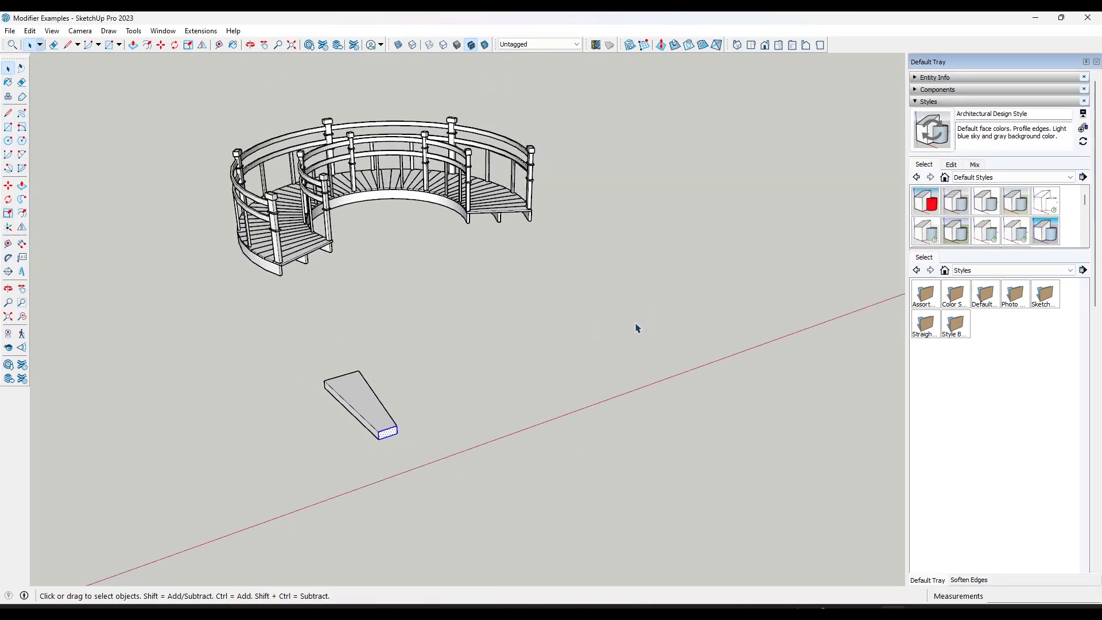
{"action": "middle_click_drag", "start_coordinate": [485, 365], "coordinate": [500, 358]}
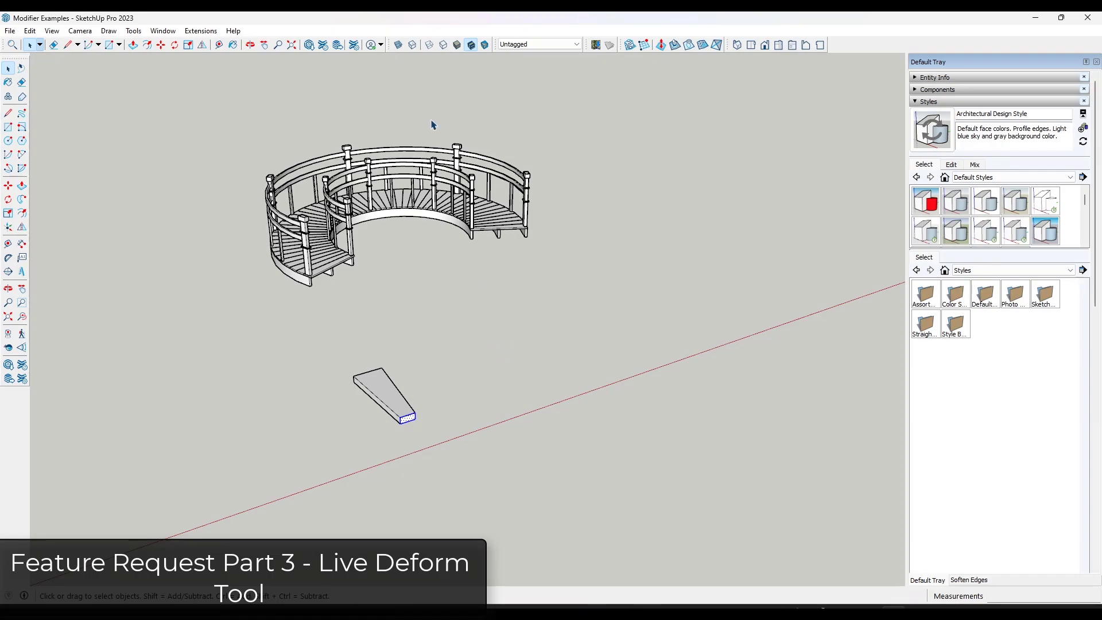
{"action": "scroll", "coordinate": [396, 121], "scroll_direction": "up", "scroll_amount": 6}
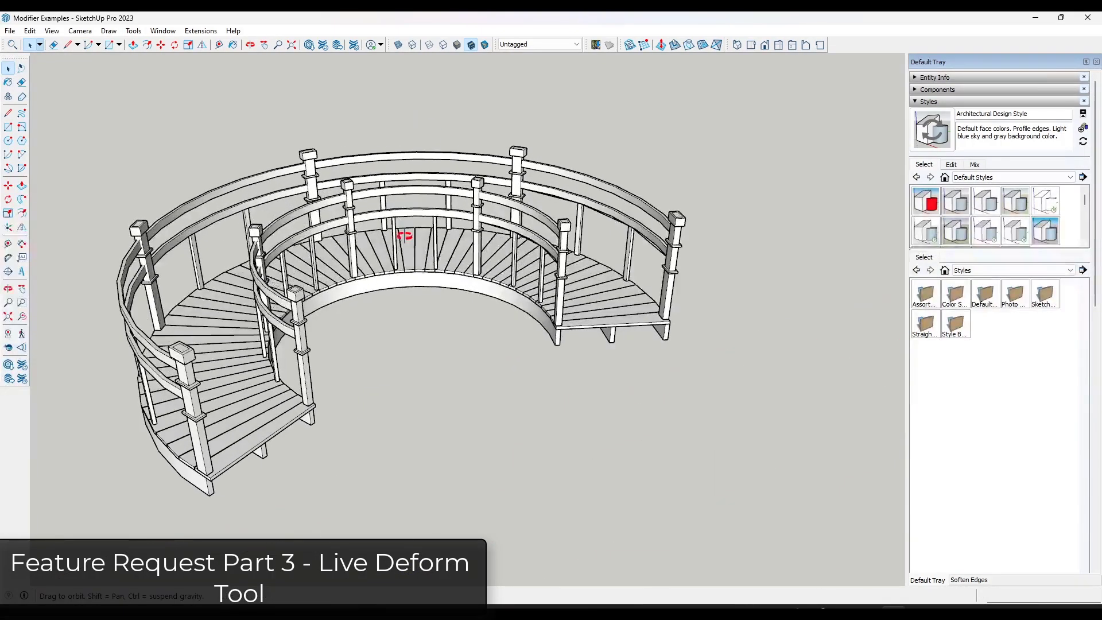
{"action": "middle_click_drag", "start_coordinate": [405, 235], "coordinate": [346, 285]}
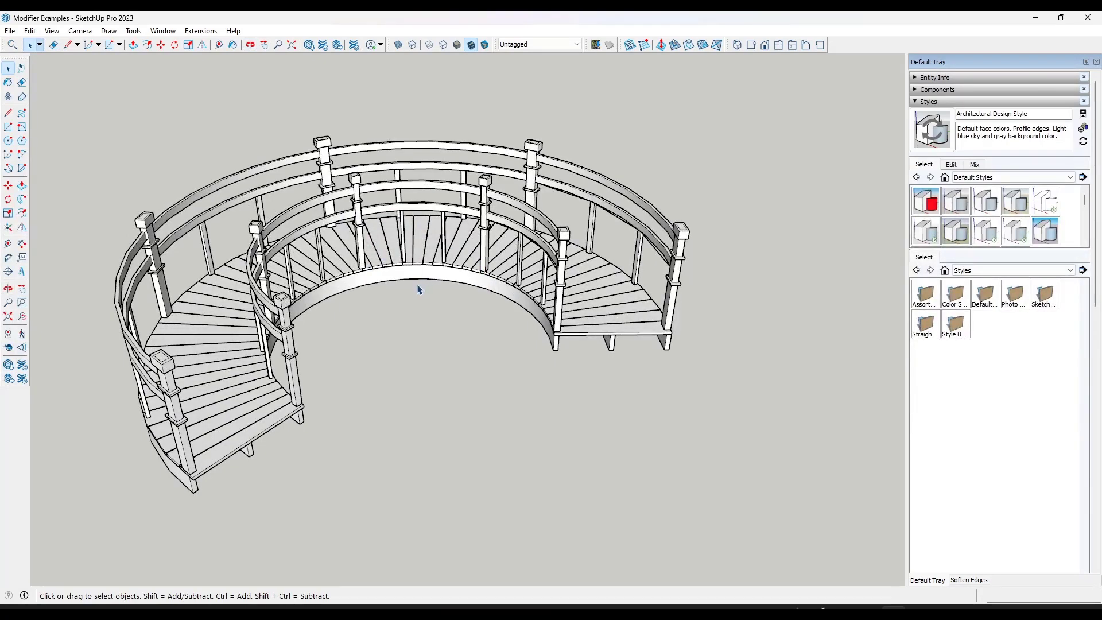
{"action": "scroll", "coordinate": [446, 271], "scroll_direction": "down", "scroll_amount": 2}
{"action": "scroll", "coordinate": [435, 270], "scroll_direction": "up", "scroll_amount": 1}
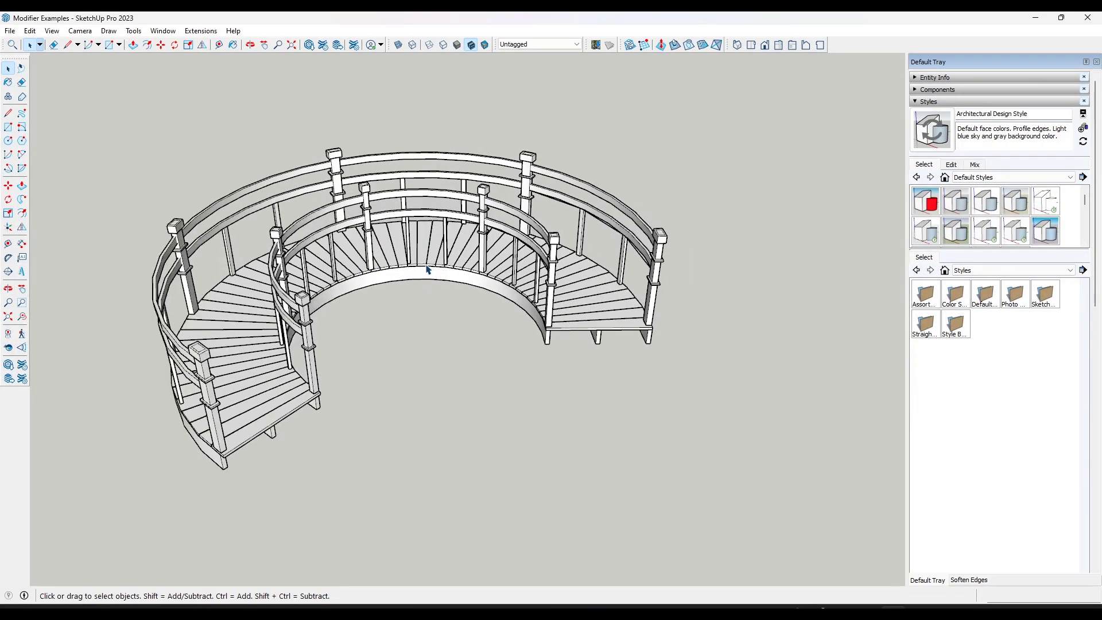
{"action": "left_click", "coordinate": [386, 270]}
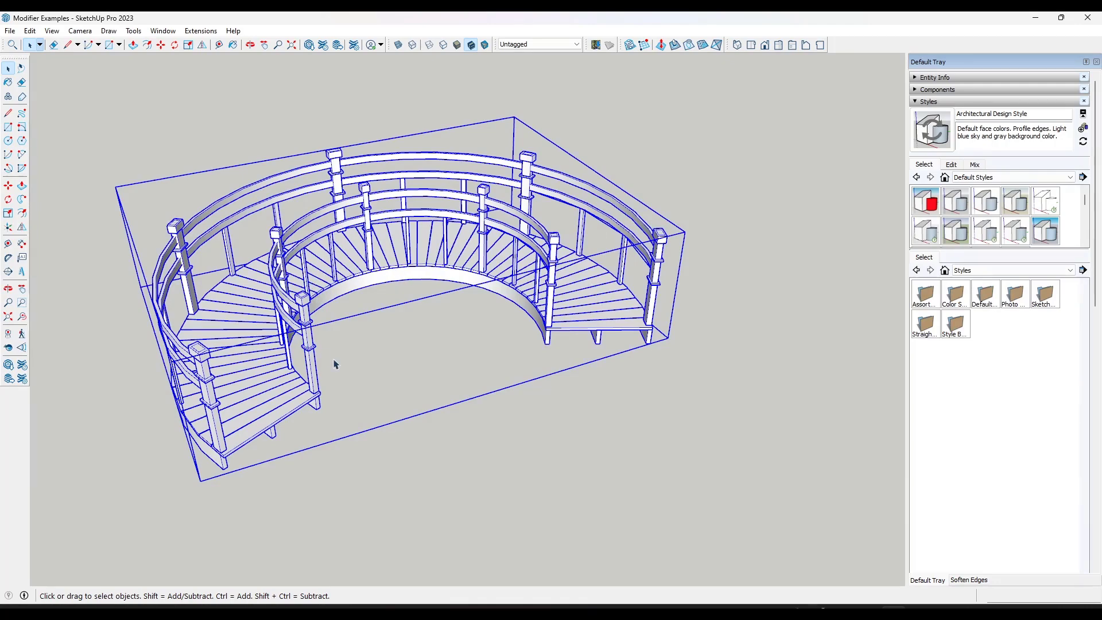
{"action": "scroll", "coordinate": [389, 259], "scroll_direction": "down", "scroll_amount": 5}
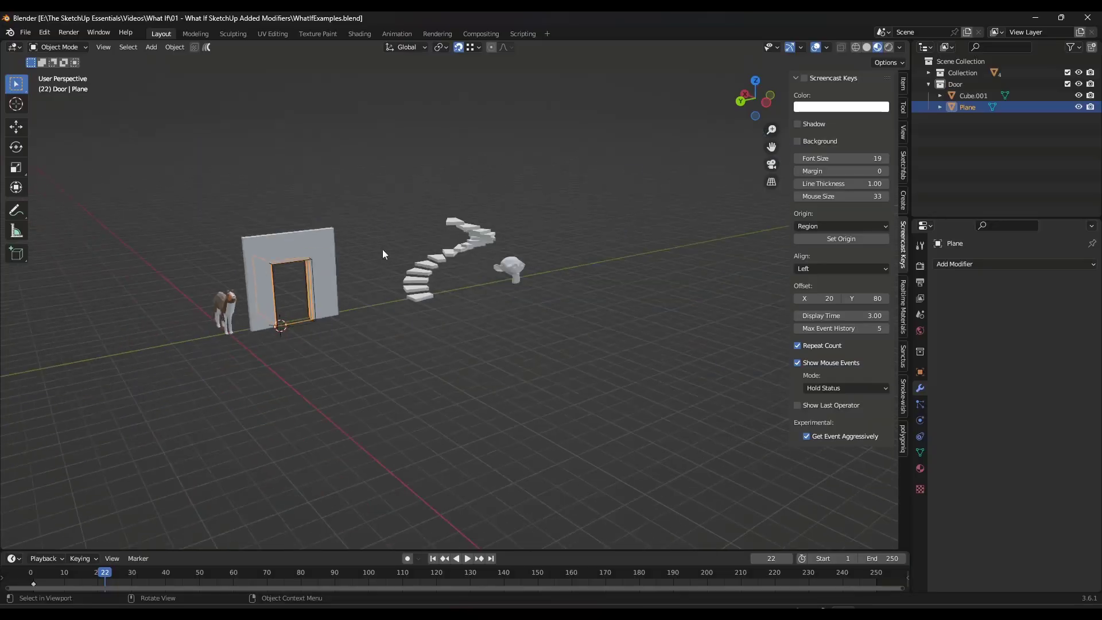
Switch to Blender and set the spiral stair's Array count to 18 and its SimpleDeform bend angle to about -314°.
{"action": "scroll", "coordinate": [381, 253], "scroll_direction": "up", "scroll_amount": 4}
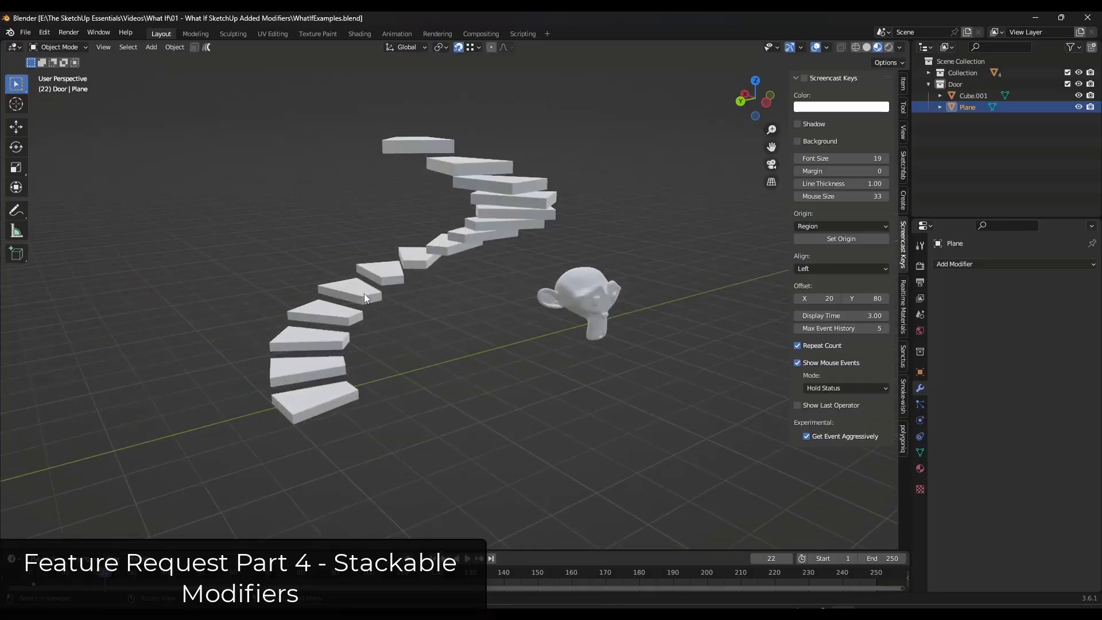
{"action": "left_click", "coordinate": [364, 293]}
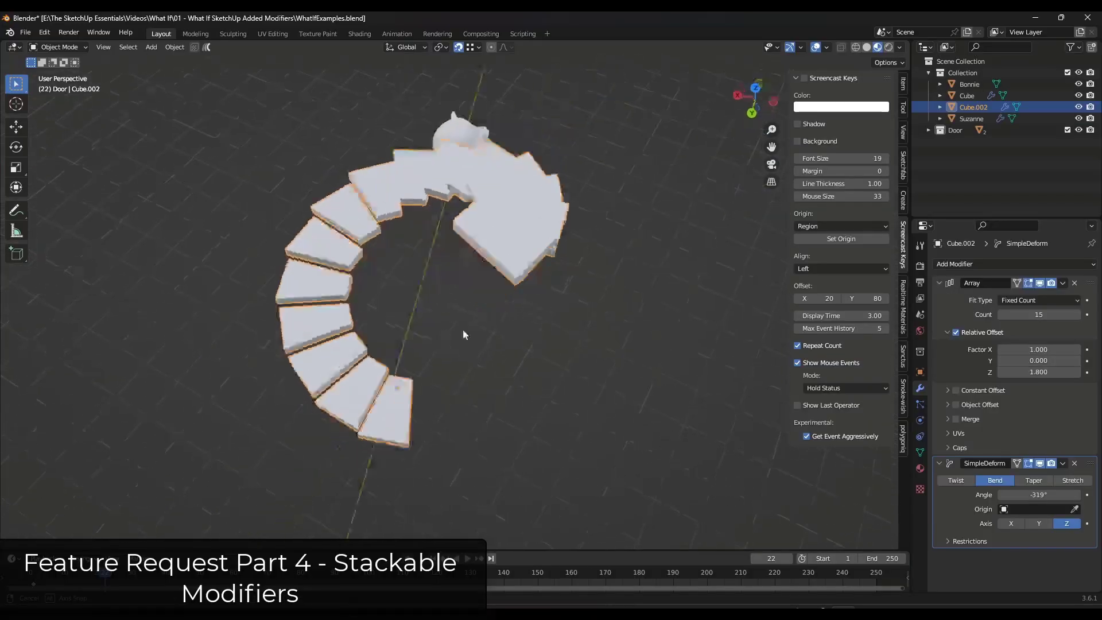
{"action": "middle_click_drag", "start_coordinate": [518, 299], "coordinate": [370, 273]}
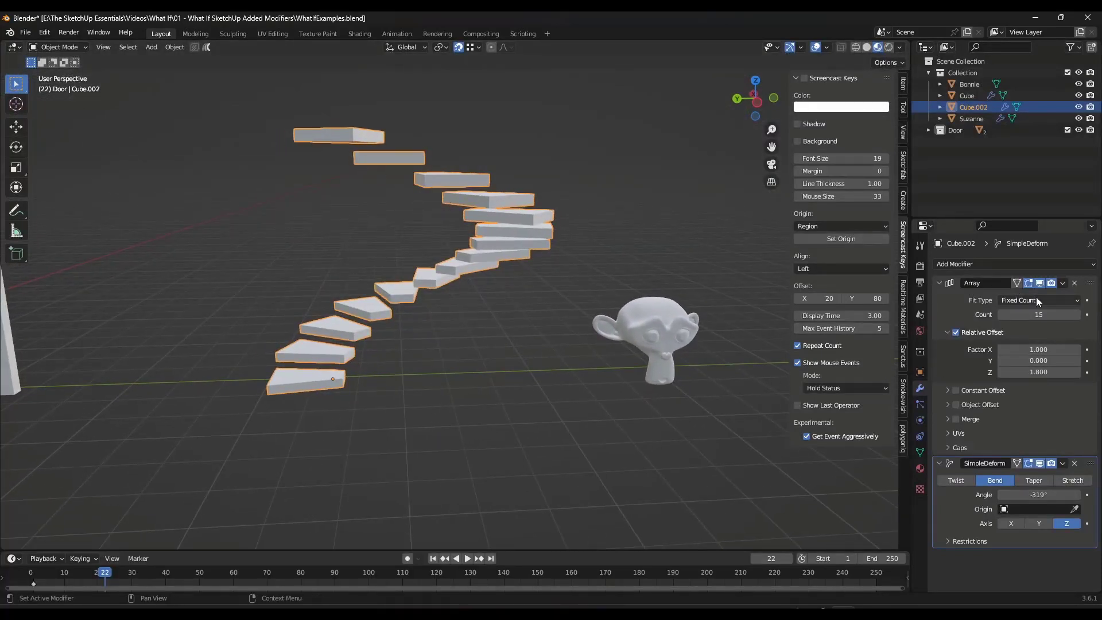
{"action": "left_click_drag", "start_coordinate": [1036, 315], "coordinate": [1061, 315]}
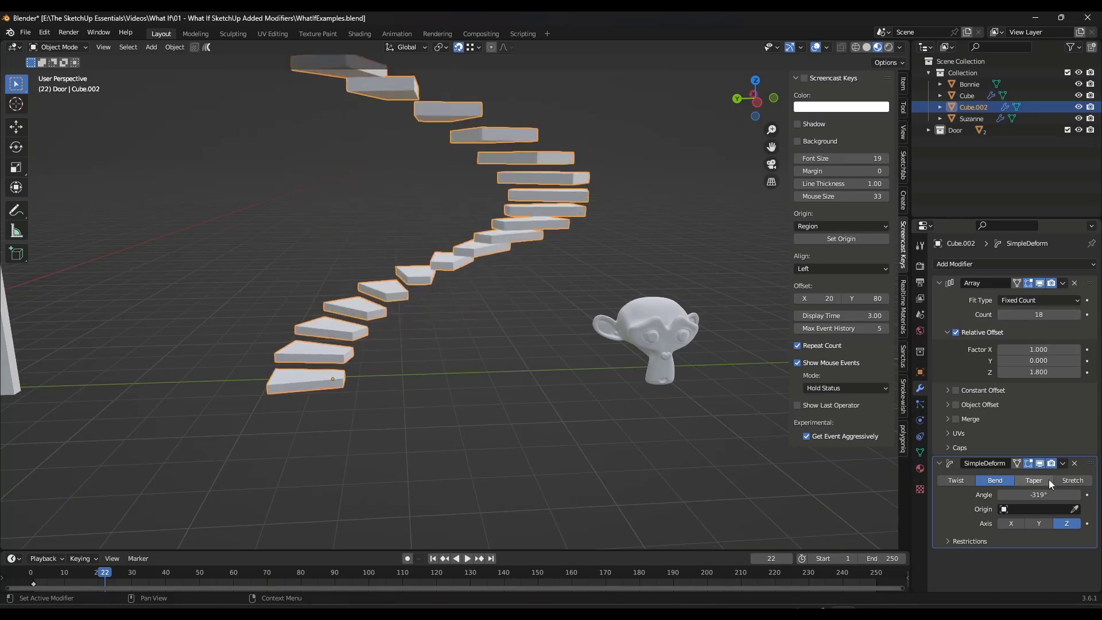
{"action": "left_click_drag", "start_coordinate": [1039, 494], "coordinate": [1040, 494]}
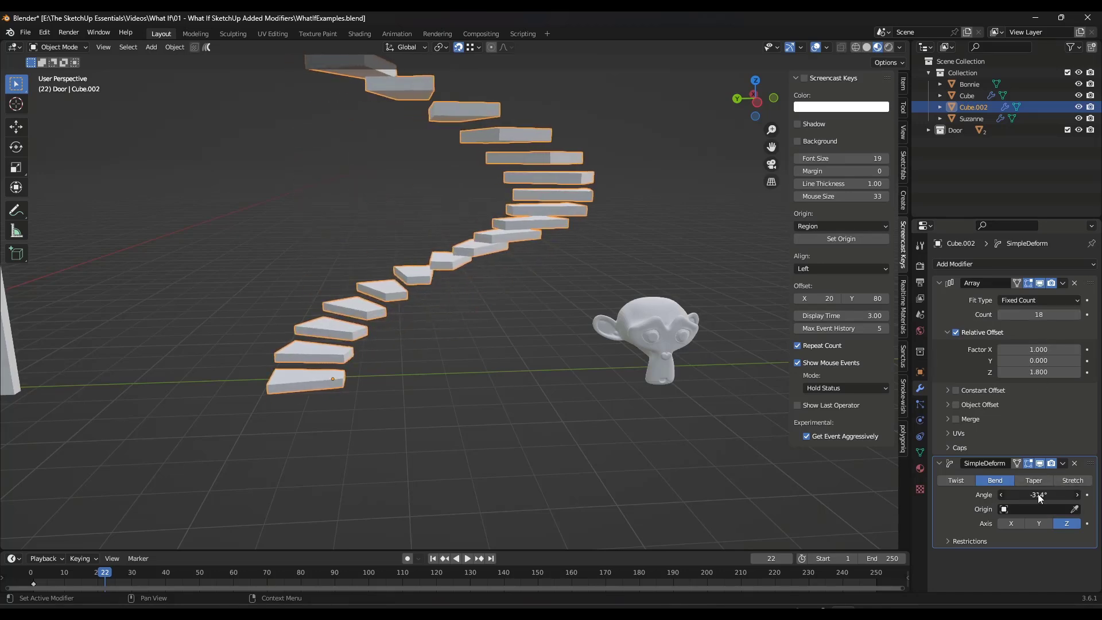
Set the stair's Array count to 14 while its SimpleDeform is hidden in the viewport, and show the deform again.
{"action": "left_click", "coordinate": [1039, 463]}
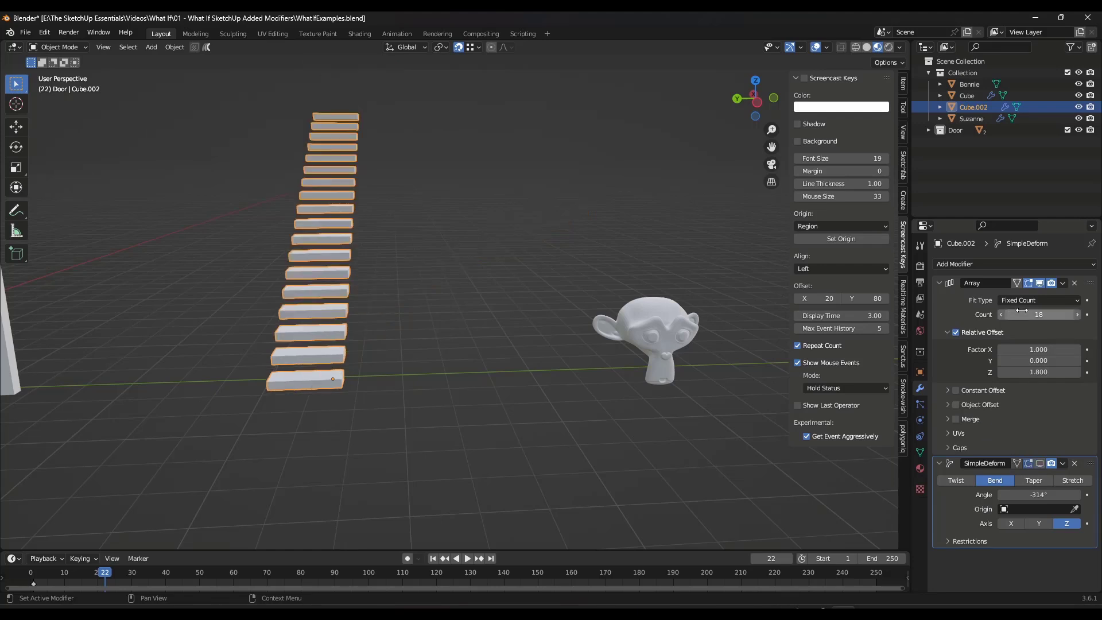
{"action": "mouse_move", "coordinate": [1038, 314]}
{"action": "left_mouse_down"}
{"action": "mouse_move", "coordinate": [993, 314]}
{"action": "mouse_move", "coordinate": [1039, 315]}
{"action": "left_mouse_up"}
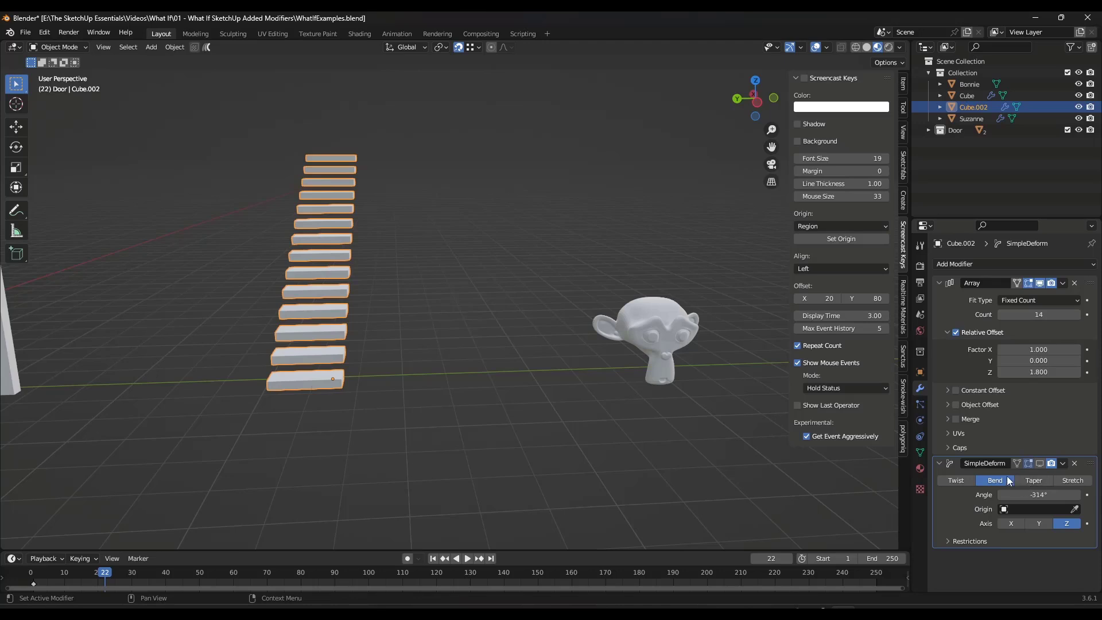
{"action": "left_click", "coordinate": [1039, 463]}
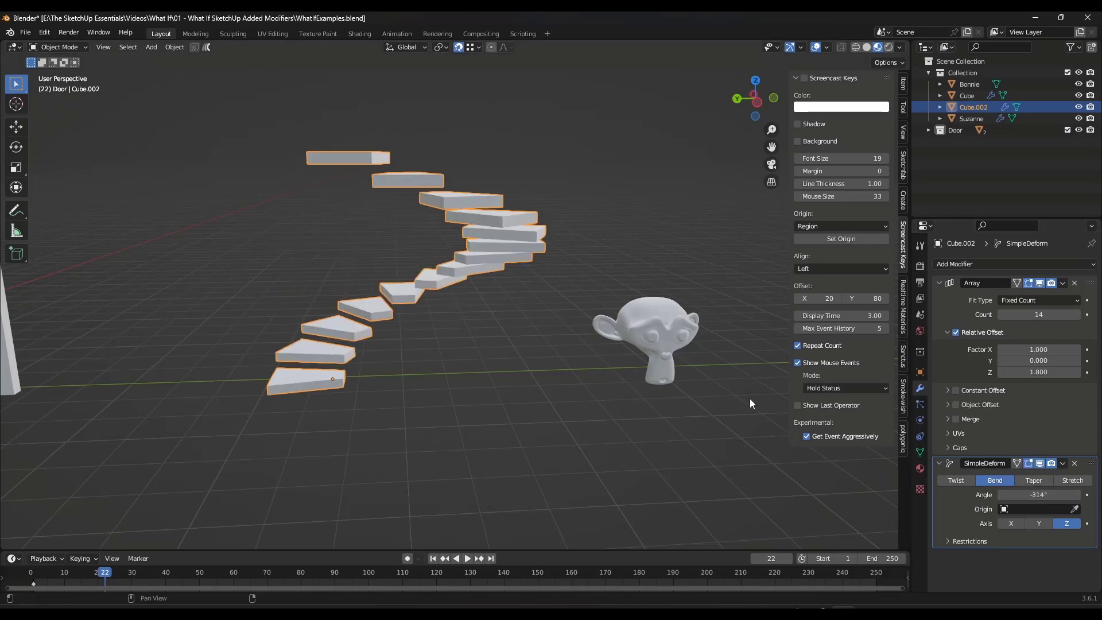
{"action": "middle_click_drag", "start_coordinate": [749, 398], "coordinate": [446, 257]}
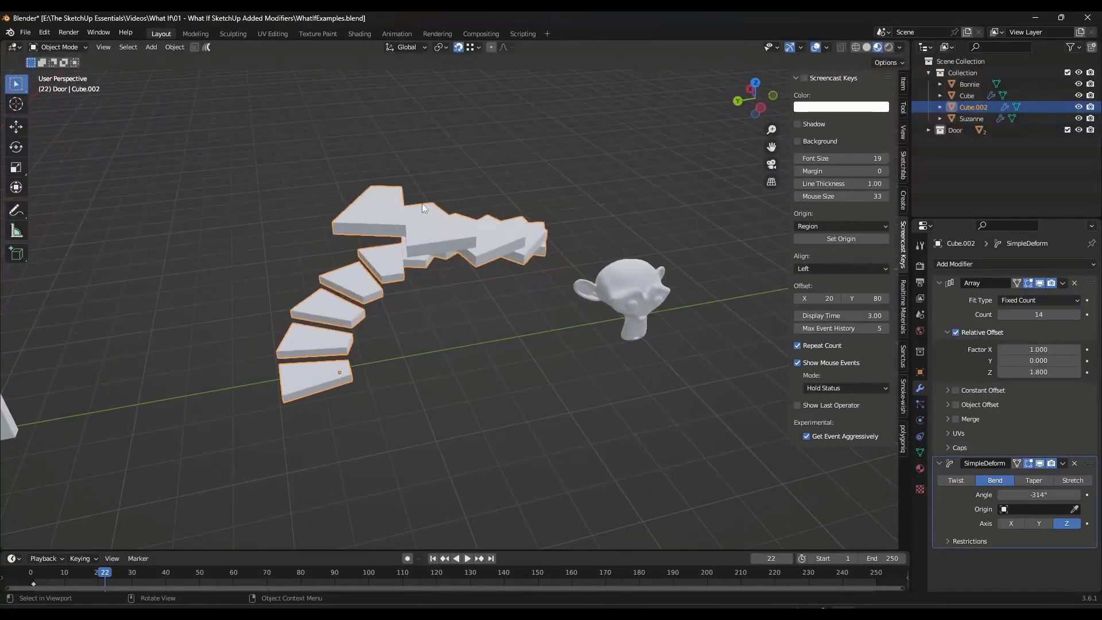
{"action": "scroll", "coordinate": [520, 280], "scroll_direction": "down", "scroll_amount": 5}
{"action": "scroll", "coordinate": [483, 274], "scroll_direction": "up", "scroll_amount": 4}
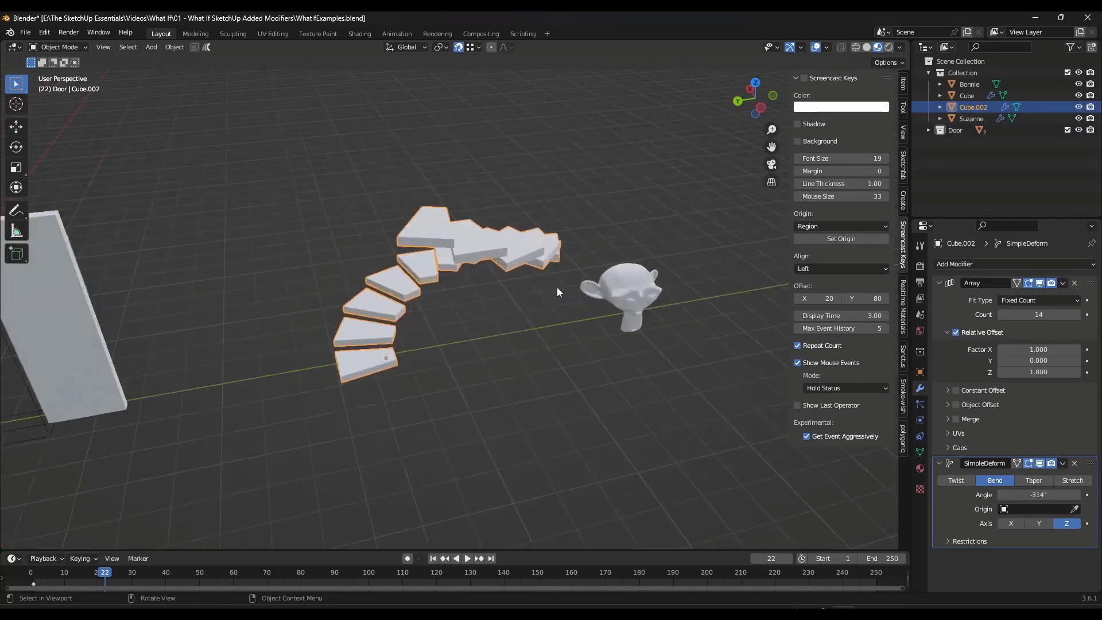
Add an Array modifier to the Suzanne monkey head with a count of 13.
{"action": "mouse_move", "coordinate": [316, 260]}
{"action": "middle_mouse_down"}
{"action": "mouse_move", "coordinate": [615, 283]}
{"action": "mouse_move", "coordinate": [308, 283]}
{"action": "mouse_move", "coordinate": [359, 250]}
{"action": "mouse_move", "coordinate": [326, 266]}
{"action": "middle_mouse_up"}
{"action": "left_click", "coordinate": [308, 283]}
{"action": "scroll", "coordinate": [300, 275], "scroll_direction": "up", "scroll_amount": 4}
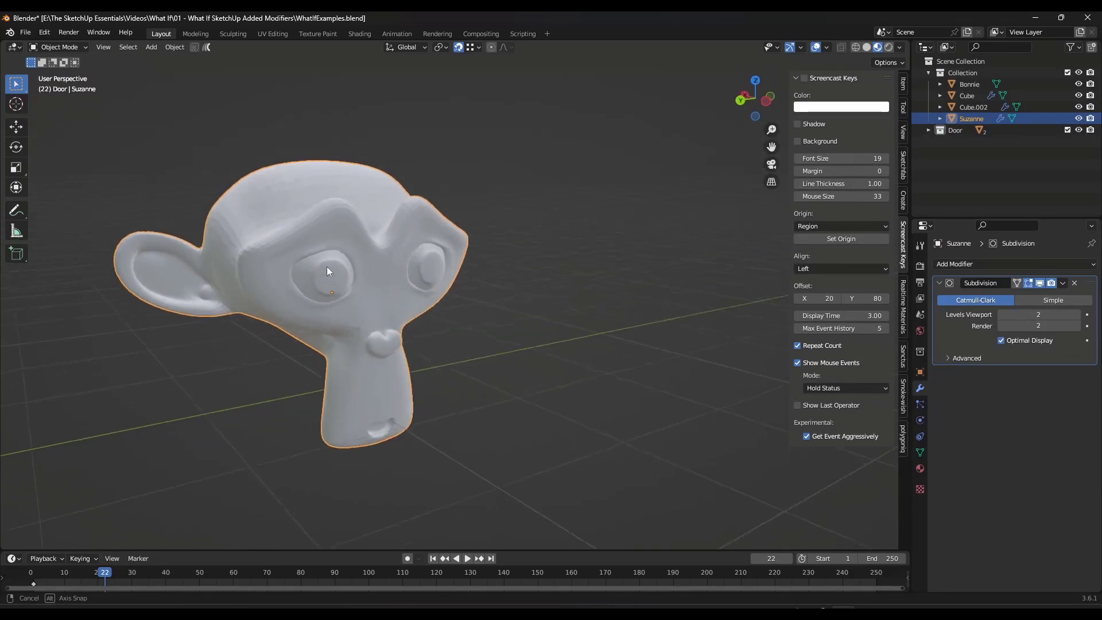
{"action": "left_click", "coordinate": [984, 263]}
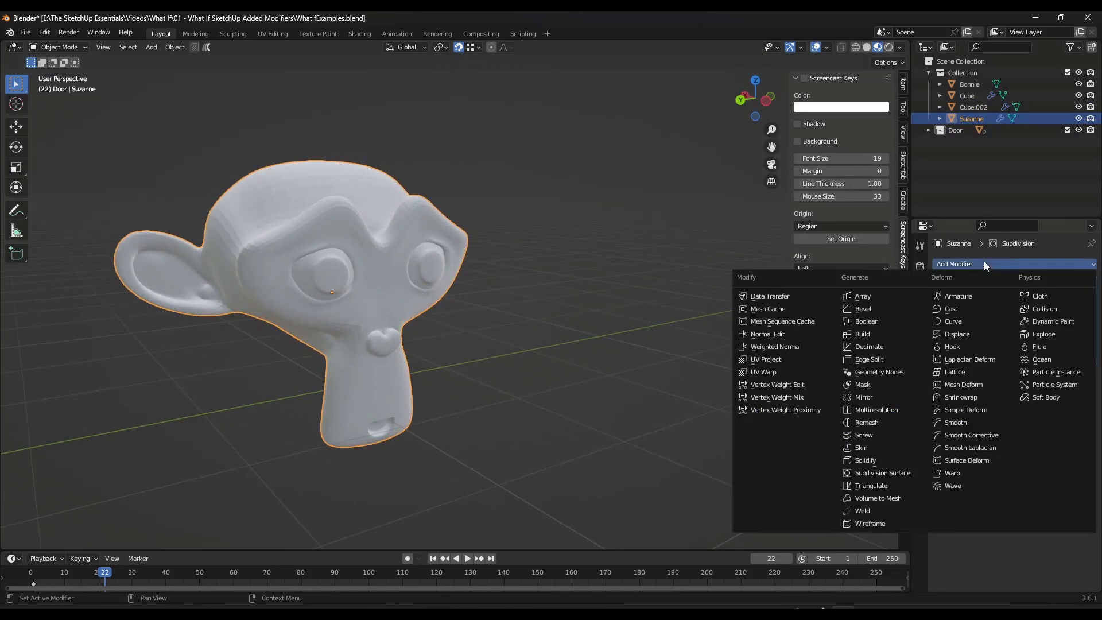
{"action": "left_click", "coordinate": [880, 290]}
{"action": "left_click_drag", "start_coordinate": [1022, 414], "coordinate": [1050, 415]}
{"action": "scroll", "coordinate": [490, 285], "scroll_direction": "down", "scroll_amount": 5}
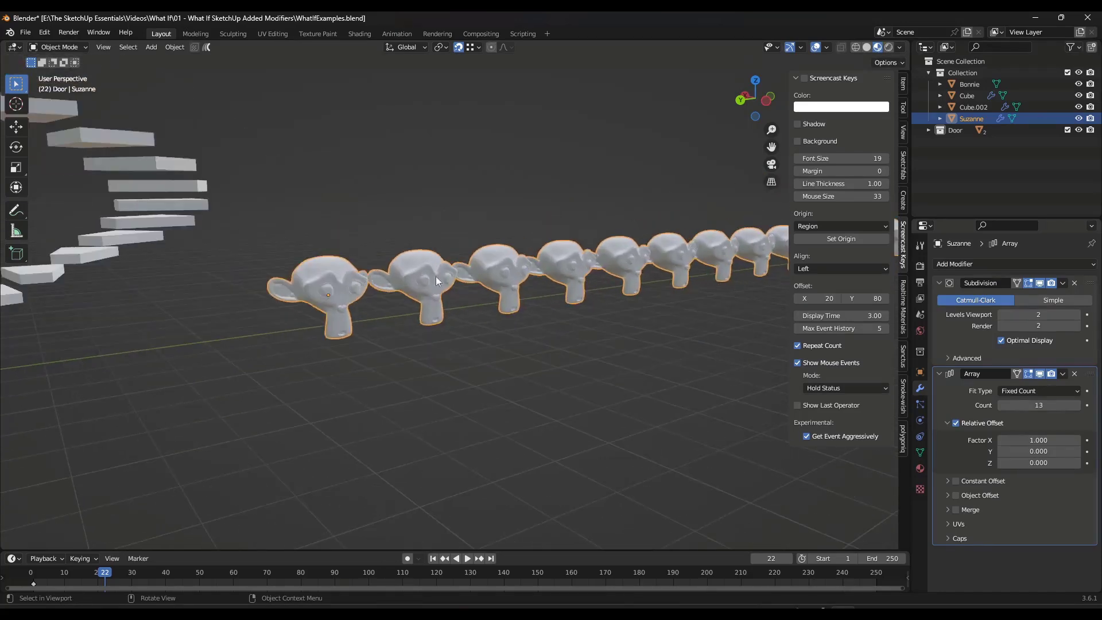
{"action": "scroll", "coordinate": [436, 277], "scroll_direction": "down", "scroll_amount": 3}
{"action": "mouse_move", "coordinate": [435, 277]}
{"action": "middle_mouse_down"}
{"action": "mouse_move", "coordinate": [432, 253]}
{"action": "mouse_move", "coordinate": [432, 267]}
{"action": "middle_mouse_up"}
{"action": "scroll", "coordinate": [431, 266], "scroll_direction": "up", "scroll_amount": 2}
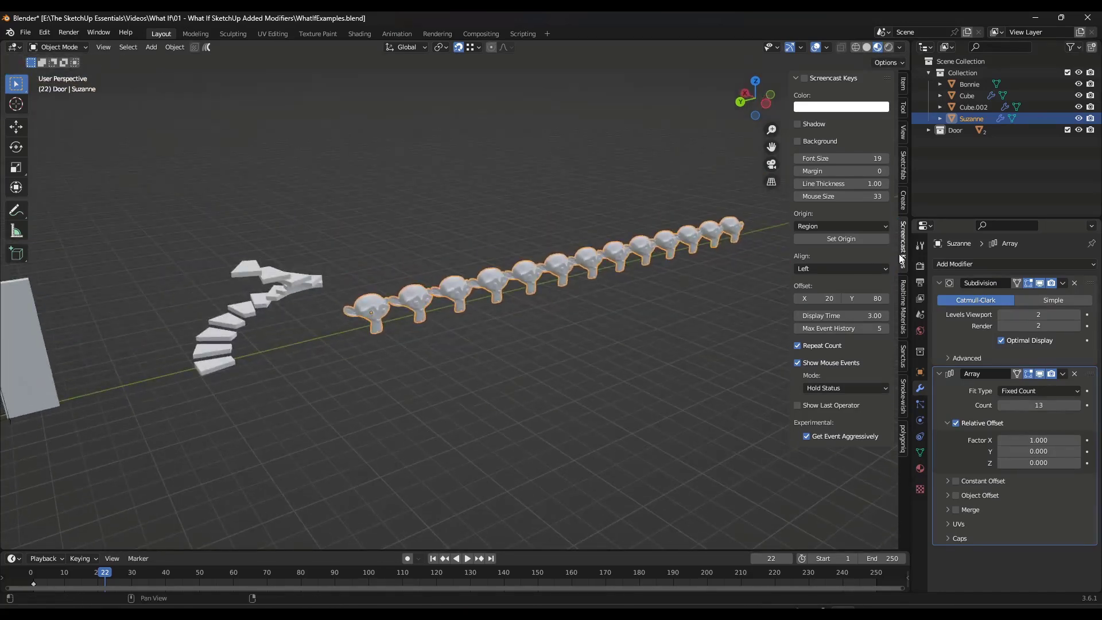
Add a Simple Deform modifier to the monkey row, set to Bend with an angle of about 114°.
{"action": "left_click", "coordinate": [973, 263]}
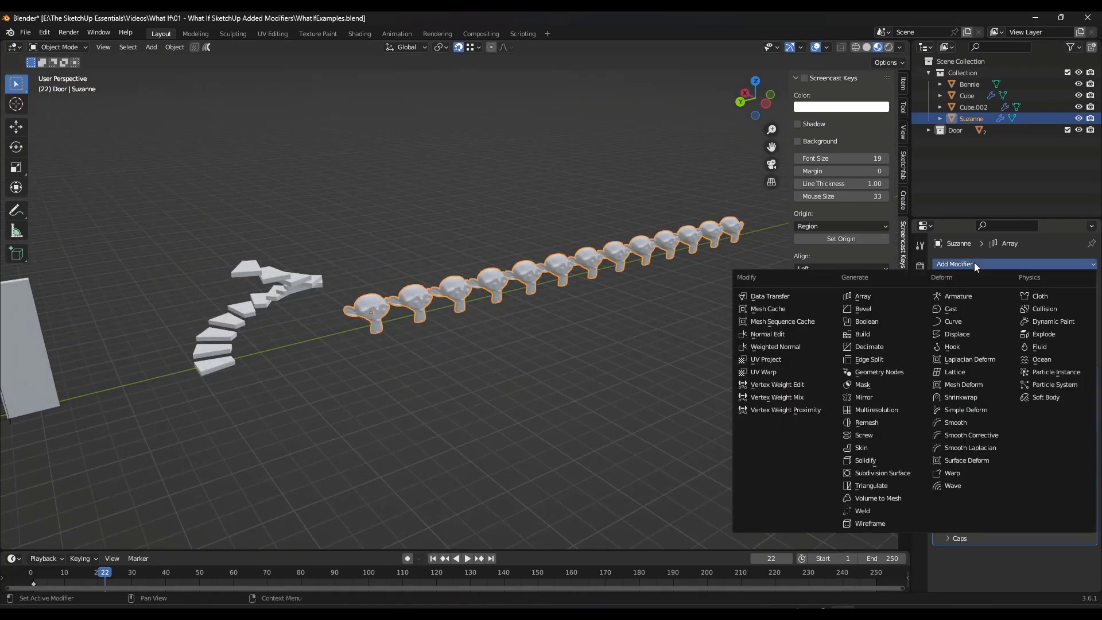
{"action": "left_click", "coordinate": [979, 411]}
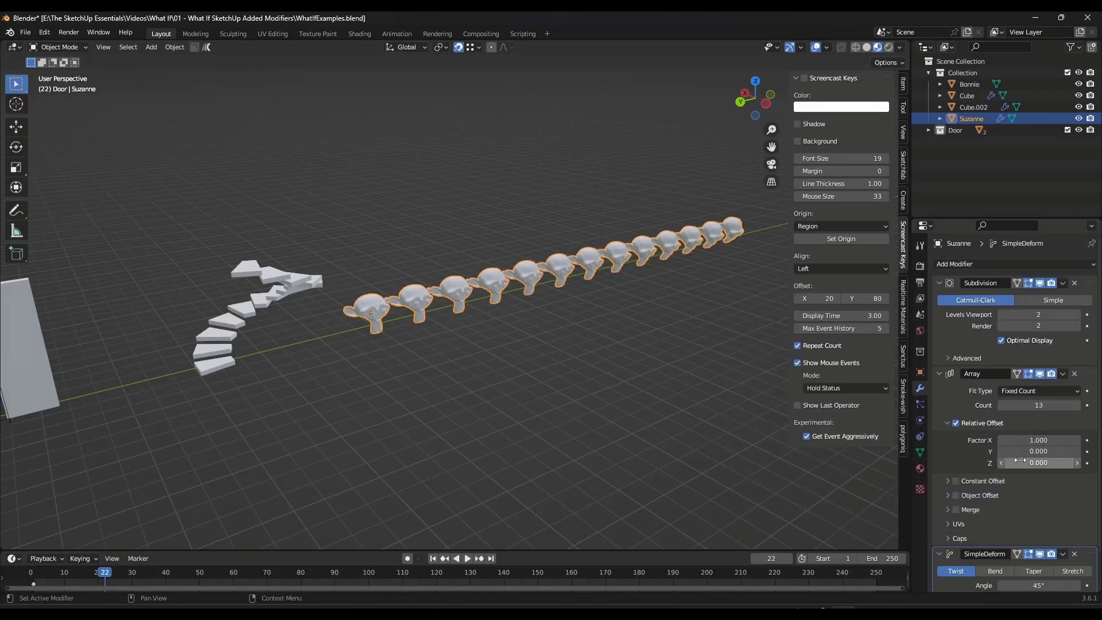
{"action": "scroll", "coordinate": [1002, 476], "scroll_direction": "down", "scroll_amount": 2}
{"action": "left_click_drag", "start_coordinate": [1027, 537], "coordinate": [1079, 537]}
{"action": "left_click", "coordinate": [994, 524]}
{"action": "scroll", "coordinate": [437, 294], "scroll_direction": "up", "scroll_amount": 1}
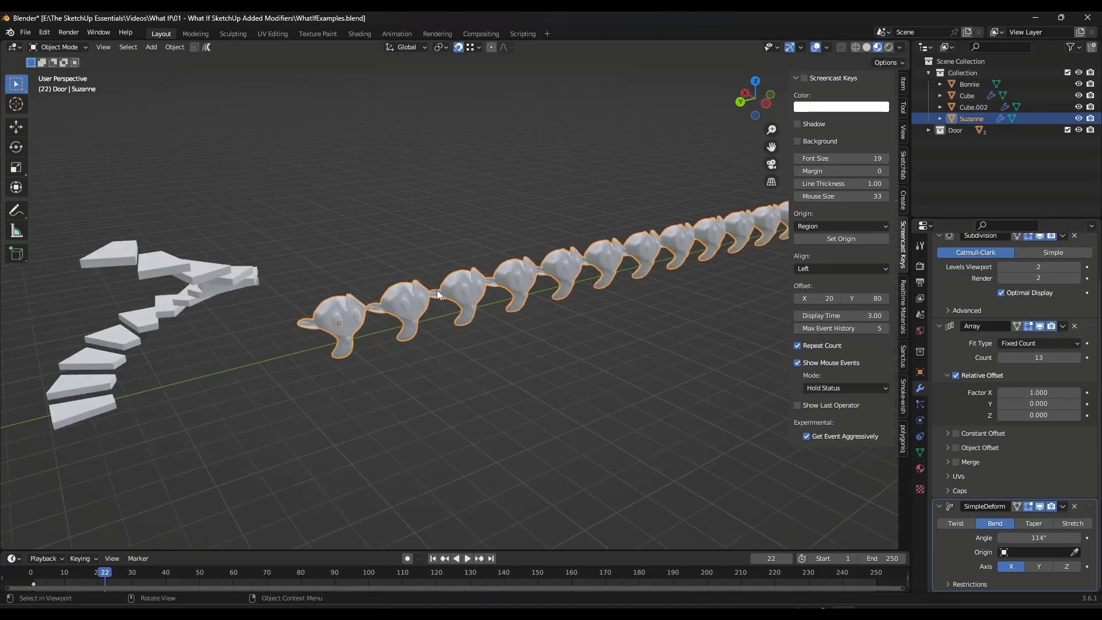
Switch back to SketchUp and examine the curved deck together with the tapered slab.
{"action": "left_click", "coordinate": [1035, 18]}
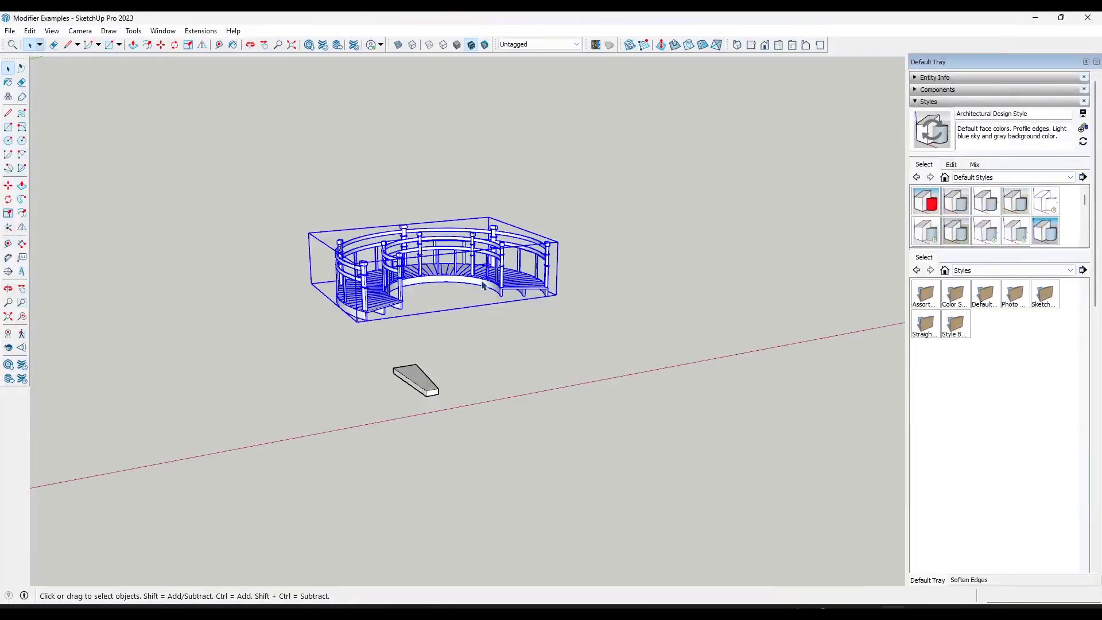
{"action": "scroll", "coordinate": [410, 322], "scroll_direction": "up", "scroll_amount": 3}
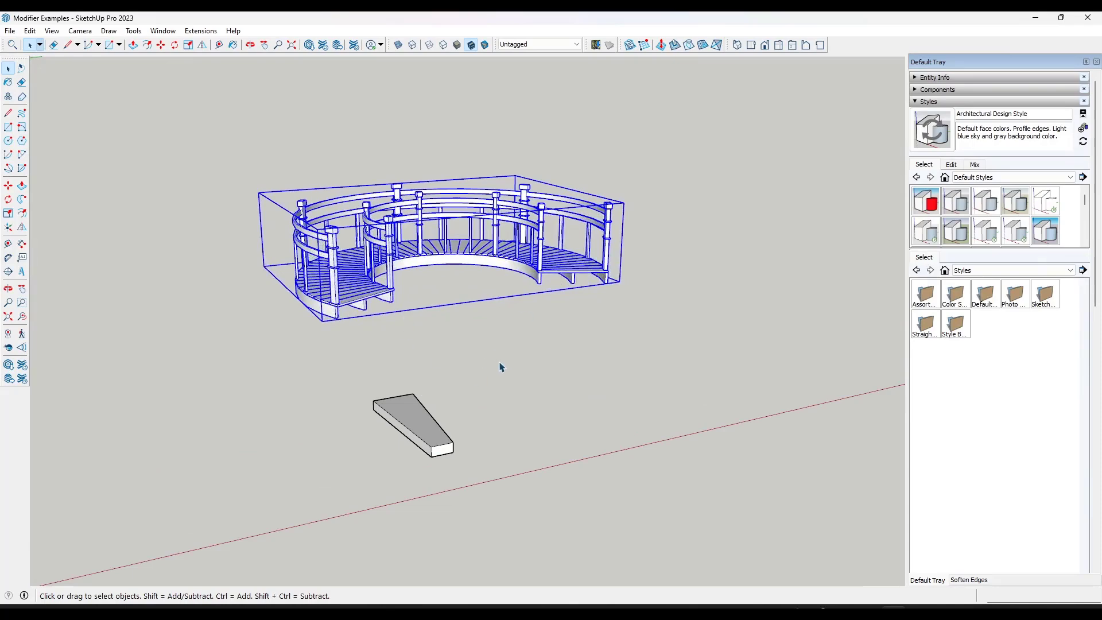
{"action": "mouse_move", "coordinate": [501, 368]}
{"action": "middle_mouse_down"}
{"action": "mouse_move", "coordinate": [492, 364]}
{"action": "mouse_move", "coordinate": [487, 385]}
{"action": "middle_mouse_up"}
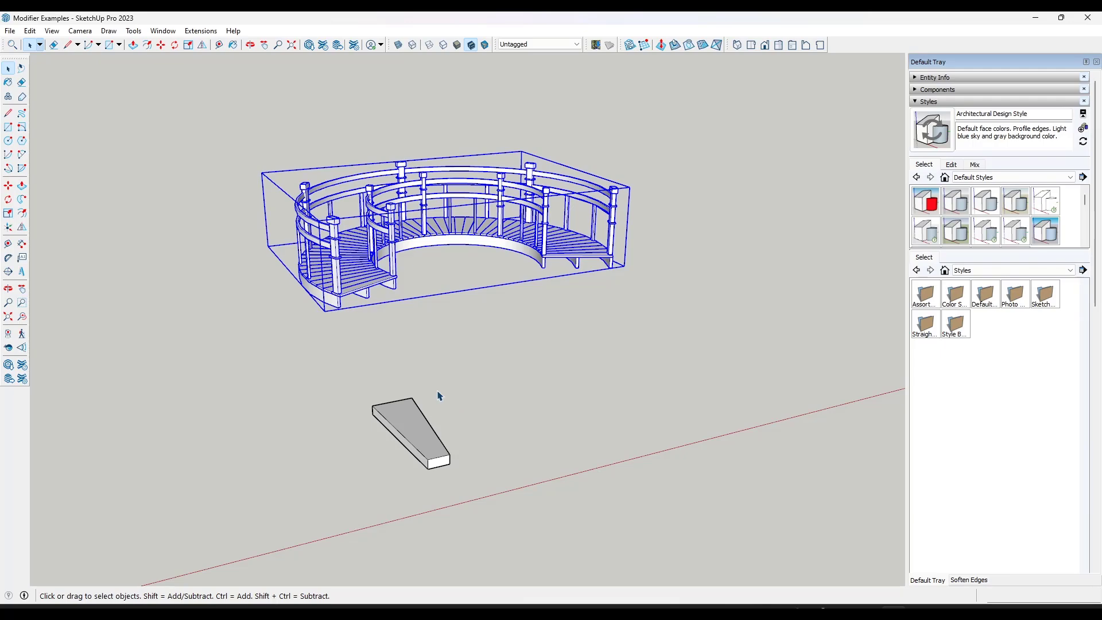
{"action": "middle_click_drag", "start_coordinate": [416, 330], "coordinate": [450, 325]}
{"action": "scroll", "coordinate": [447, 386], "scroll_direction": "up", "scroll_amount": 2}
{"action": "scroll", "coordinate": [447, 387], "scroll_direction": "up", "scroll_amount": 1}
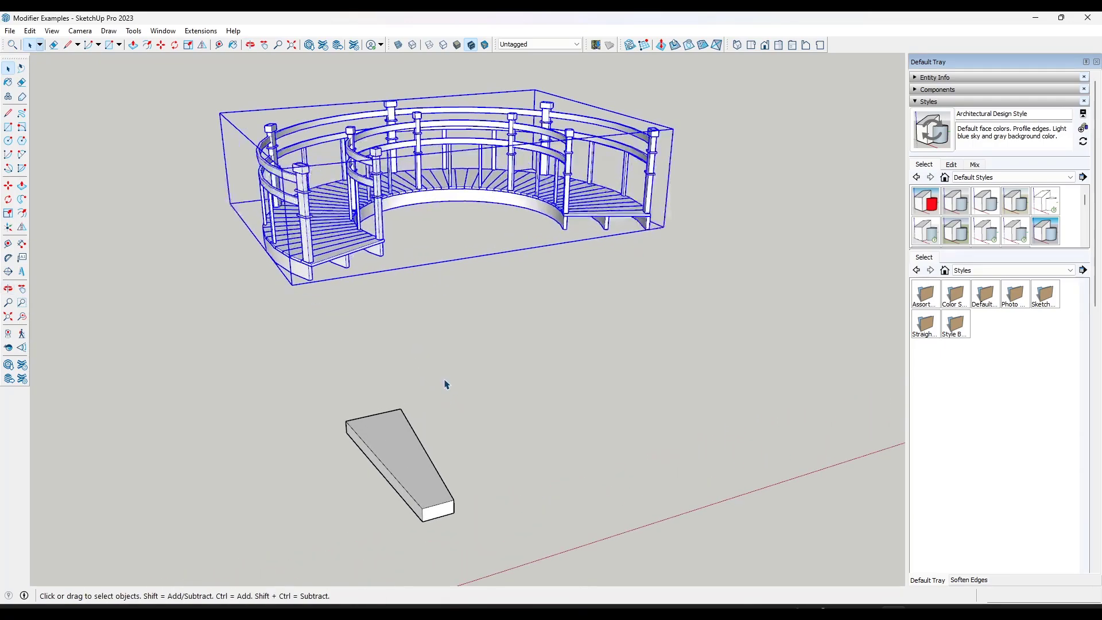